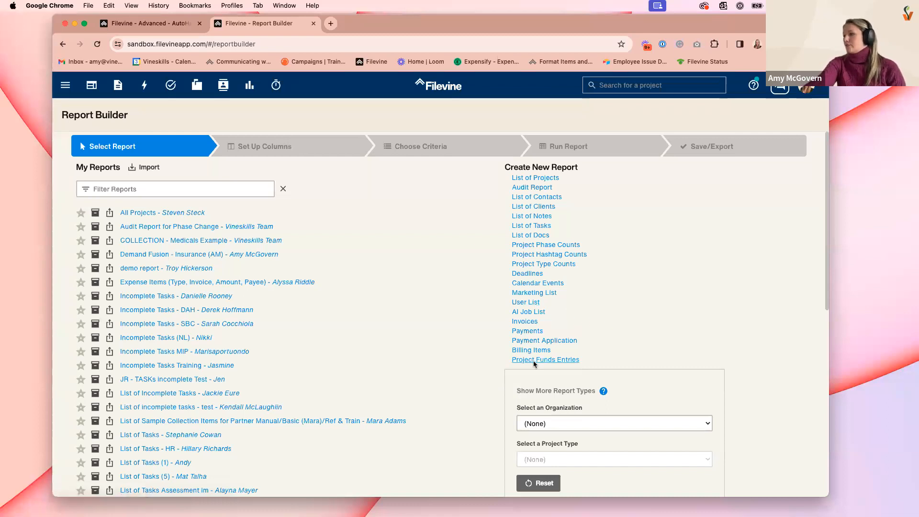
Step: Show more report types for the Vineskills Sandbox organization and the VSBP: Personal Injury project type
{"action": "scroll", "coordinate": [709, 335], "scroll_direction": "down", "scroll_amount": 1}
{"action": "scroll", "coordinate": [709, 334], "scroll_direction": "down", "scroll_amount": 3}
{"action": "scroll", "coordinate": [705, 332], "scroll_direction": "up", "scroll_amount": 4}
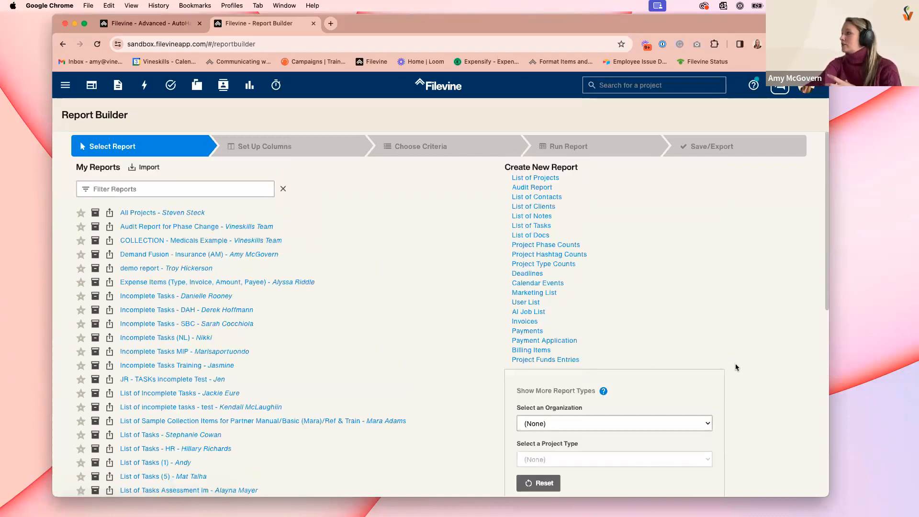
{"action": "scroll", "coordinate": [735, 364], "scroll_direction": "down", "scroll_amount": 2}
{"action": "left_click", "coordinate": [677, 358]}
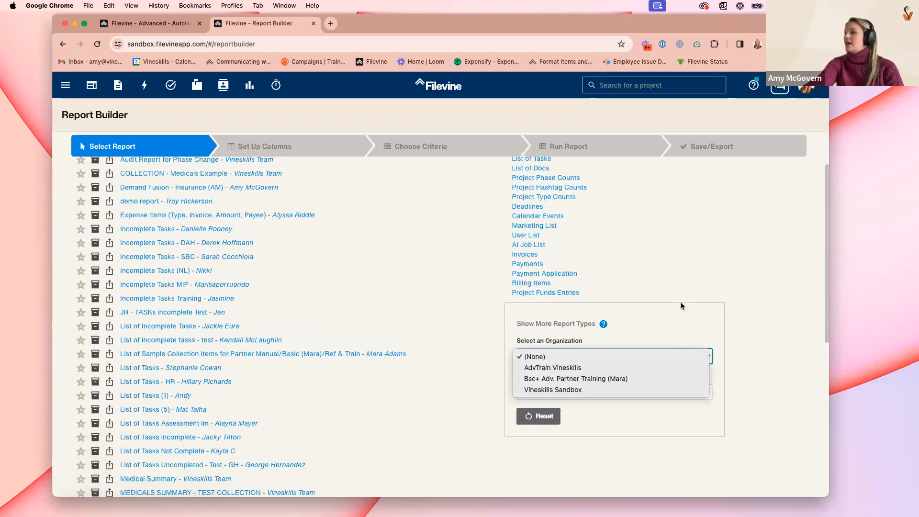
{"action": "left_click", "coordinate": [570, 390]}
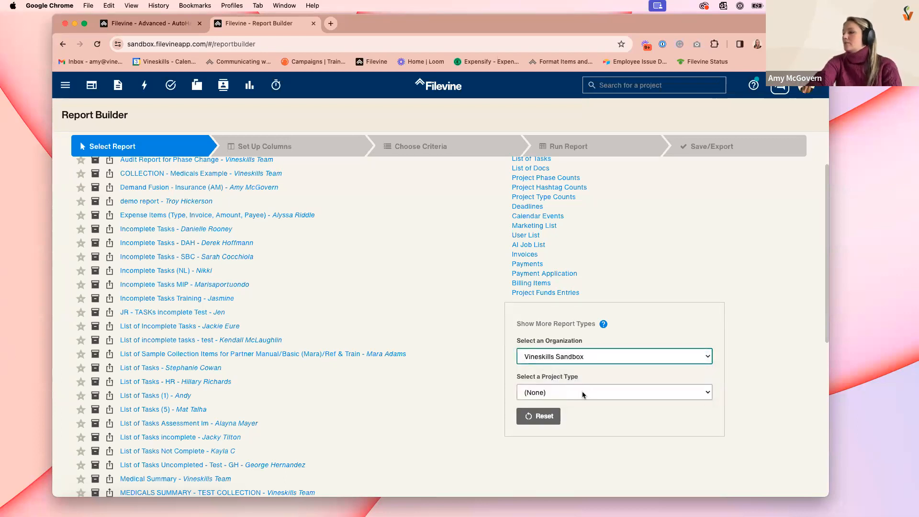
{"action": "left_click", "coordinate": [585, 393]}
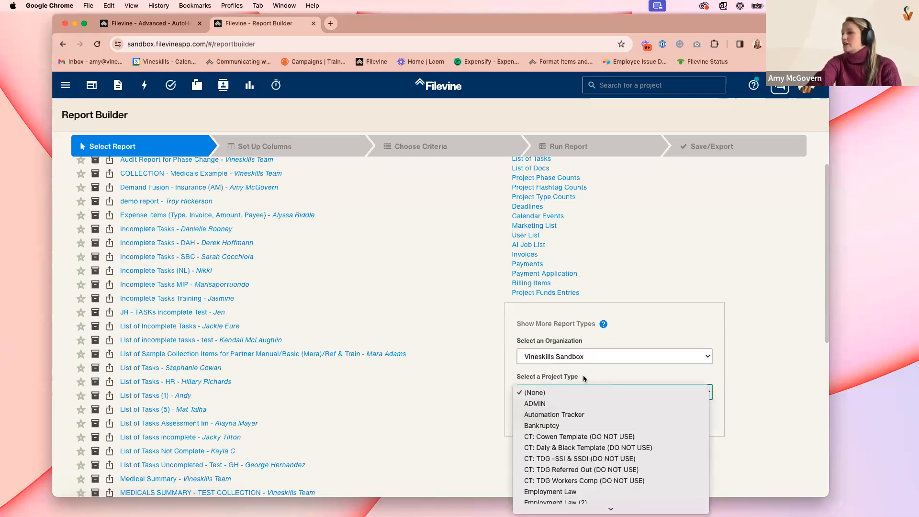
{"action": "scroll", "coordinate": [613, 383], "scroll_direction": "down", "scroll_amount": 10}
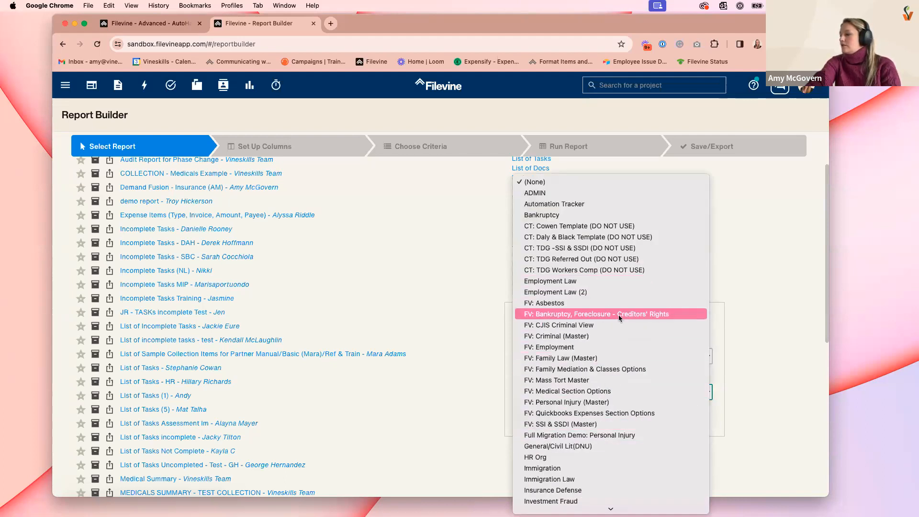
{"action": "scroll", "coordinate": [599, 403], "scroll_direction": "down", "scroll_amount": 5}
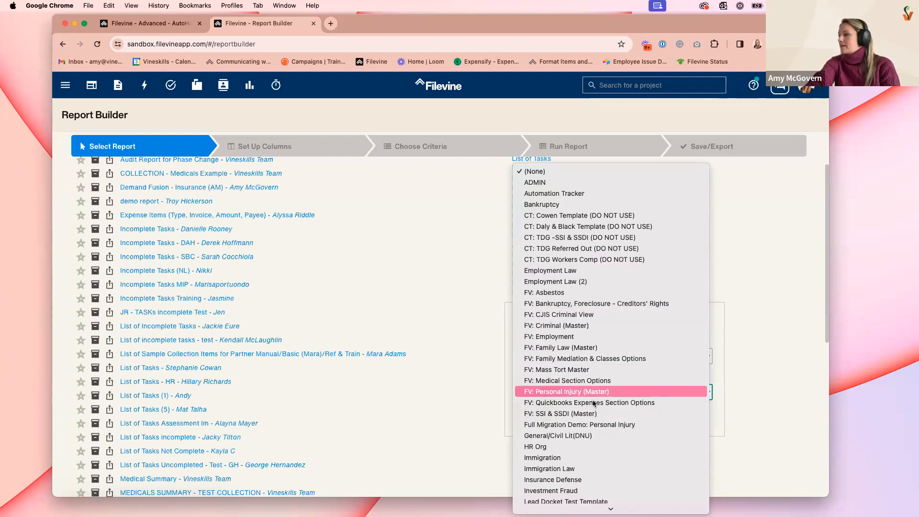
{"action": "scroll", "coordinate": [600, 389], "scroll_direction": "down", "scroll_amount": 5}
{"action": "left_click", "coordinate": [587, 452]}
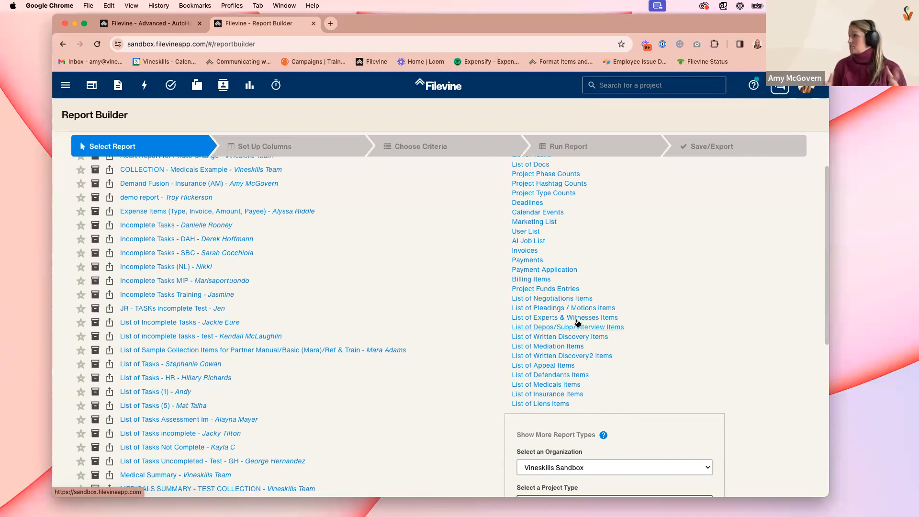
Step: Look over the expanded list of report types and start a new List of Projects report
{"action": "scroll", "coordinate": [649, 275], "scroll_direction": "up", "scroll_amount": 3}
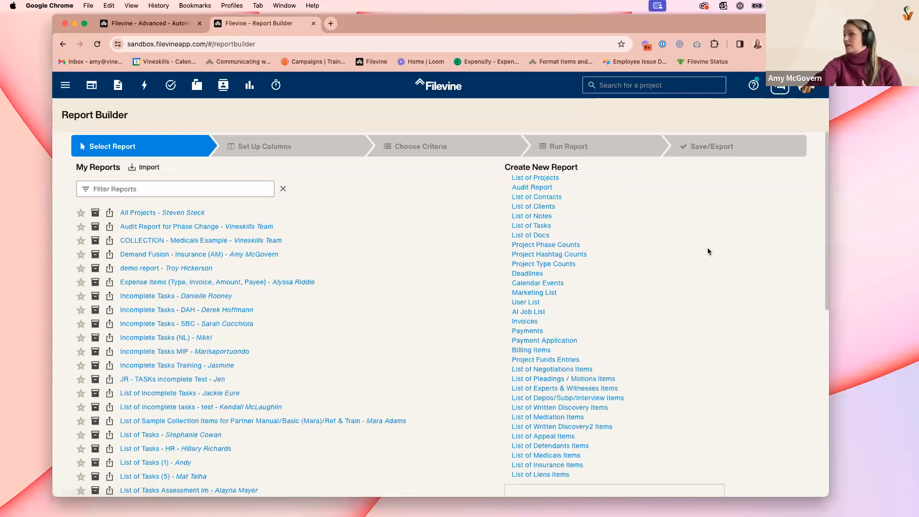
{"action": "scroll", "coordinate": [707, 254], "scroll_direction": "down", "scroll_amount": 3}
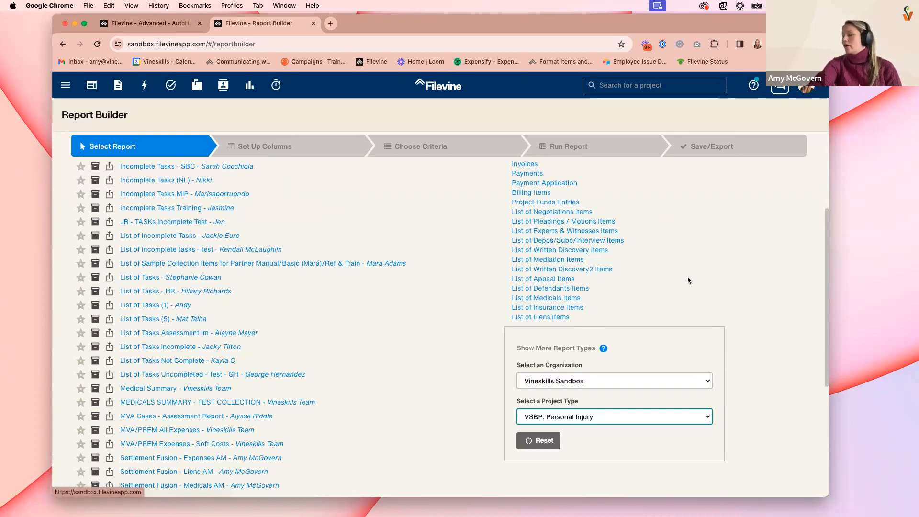
{"action": "scroll", "coordinate": [689, 278], "scroll_direction": "down", "scroll_amount": 1}
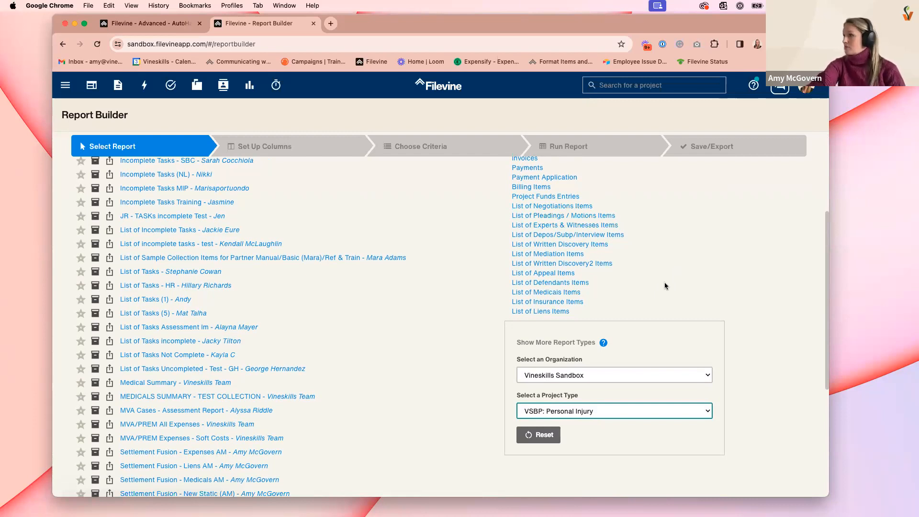
{"action": "scroll", "coordinate": [662, 285], "scroll_direction": "up", "scroll_amount": 5}
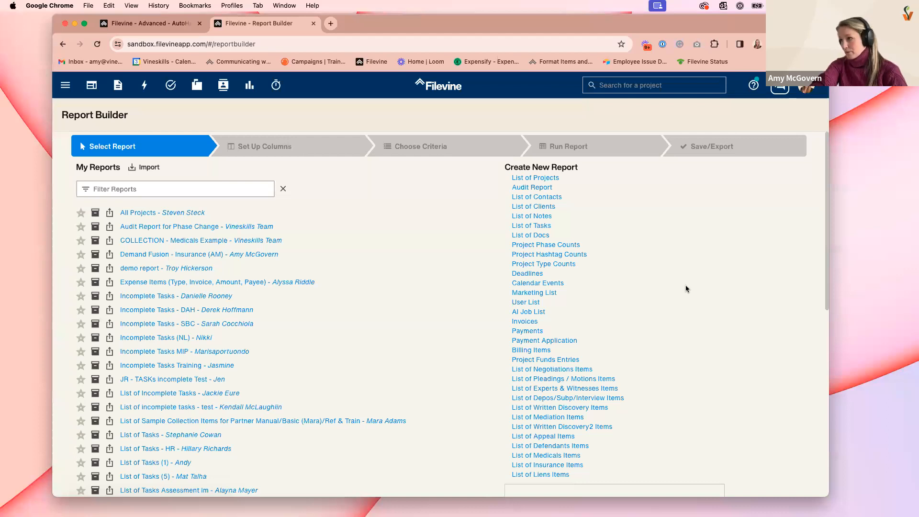
{"action": "left_click", "coordinate": [546, 179]}
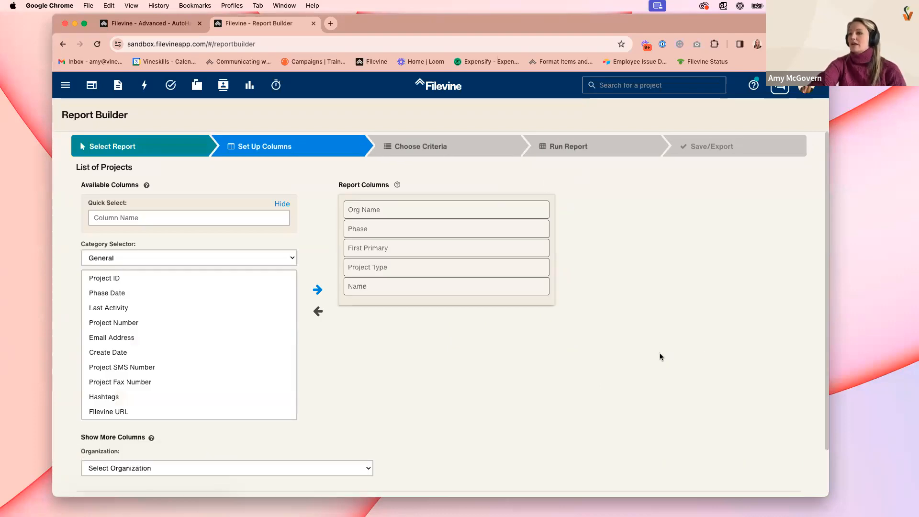
Step: Show more available columns for the Vineskills Sandbox organization and the VSBP: Personal Injury project type
{"action": "scroll", "coordinate": [660, 353], "scroll_direction": "down", "scroll_amount": 2}
{"action": "left_click", "coordinate": [137, 445]}
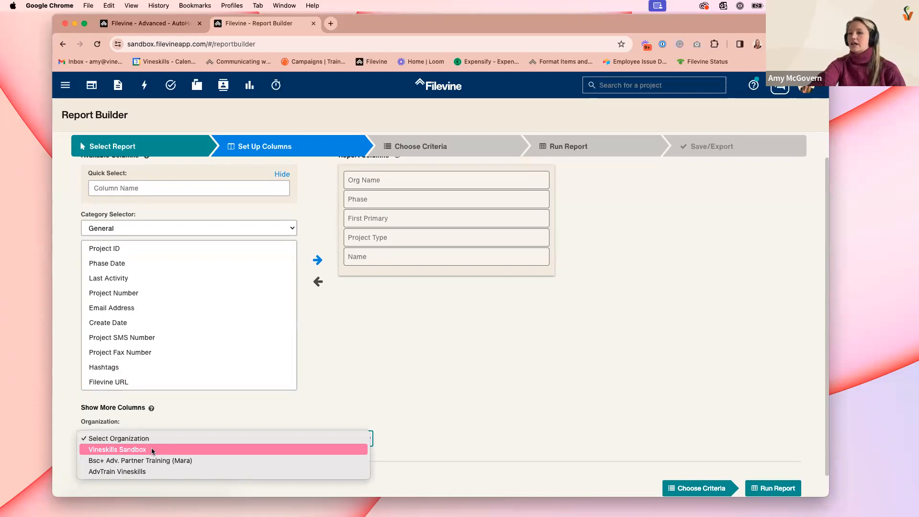
{"action": "left_click", "coordinate": [151, 448]}
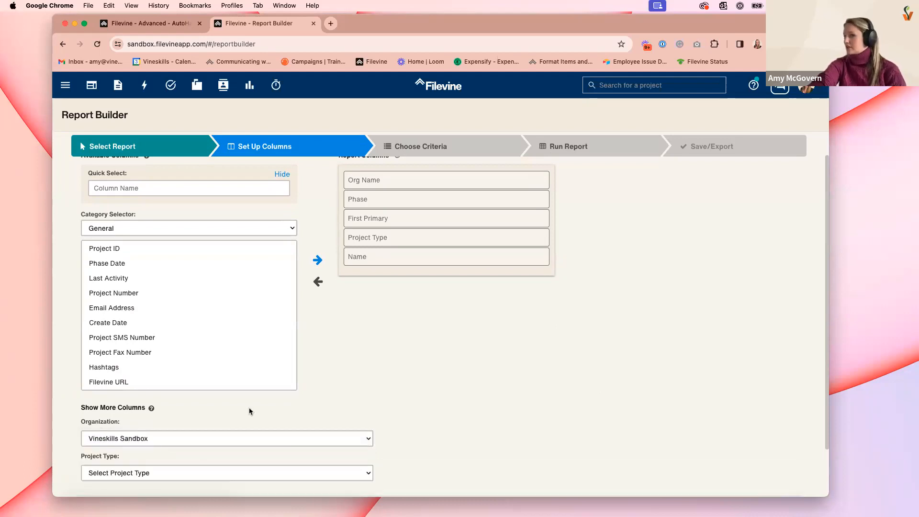
{"action": "scroll", "coordinate": [436, 405], "scroll_direction": "down", "scroll_amount": 3}
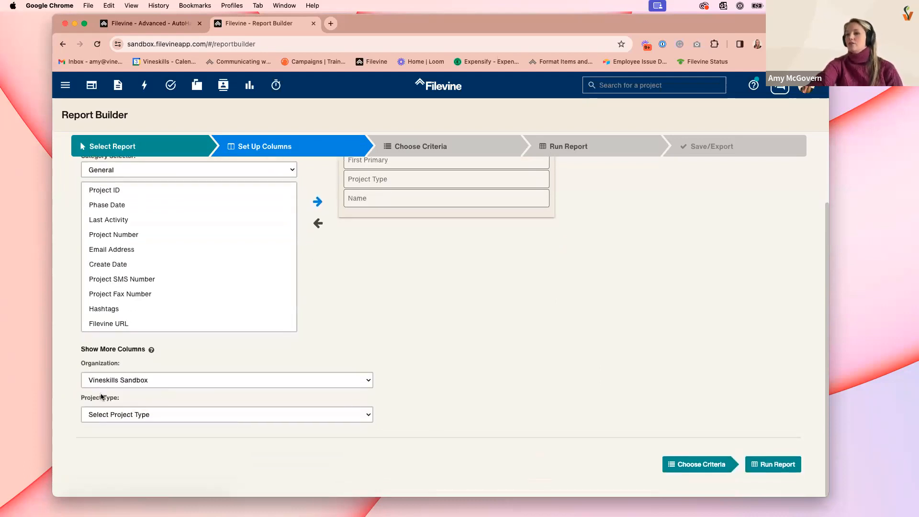
{"action": "left_click", "coordinate": [184, 417]}
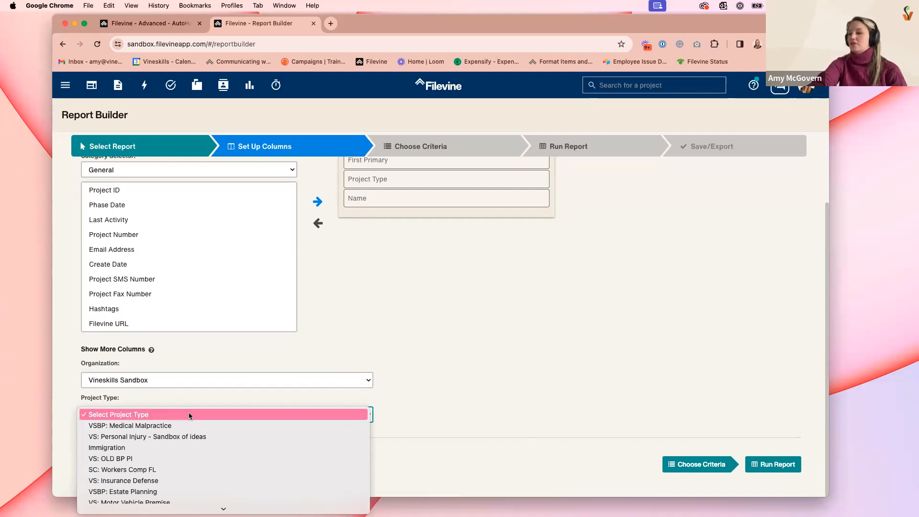
{"action": "scroll", "coordinate": [190, 414], "scroll_direction": "down", "scroll_amount": 3}
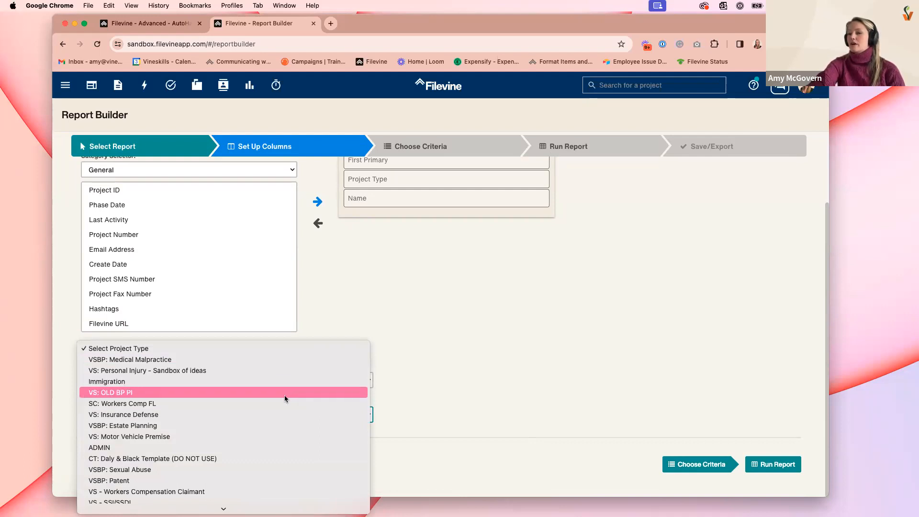
{"action": "scroll", "coordinate": [277, 433], "scroll_direction": "down", "scroll_amount": 1}
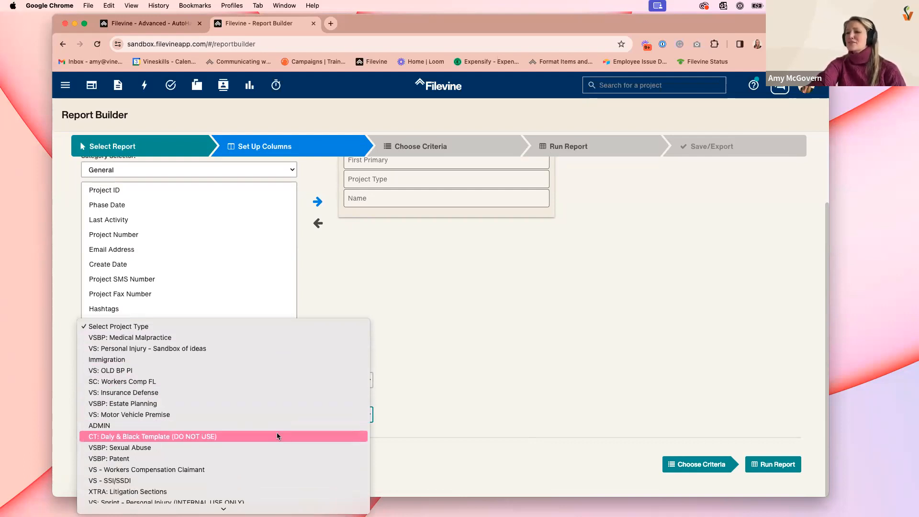
{"action": "scroll", "coordinate": [277, 436], "scroll_direction": "down", "scroll_amount": 3}
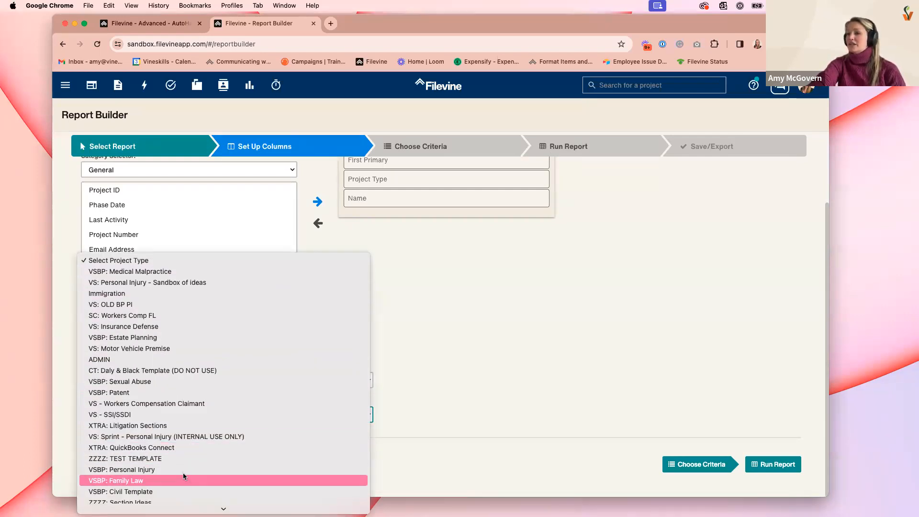
{"action": "left_click", "coordinate": [181, 470]}
Step: Examine the column setup page, including quick select, the category selector and the organization and project type choices
{"action": "scroll", "coordinate": [284, 384], "scroll_direction": "up", "scroll_amount": 3}
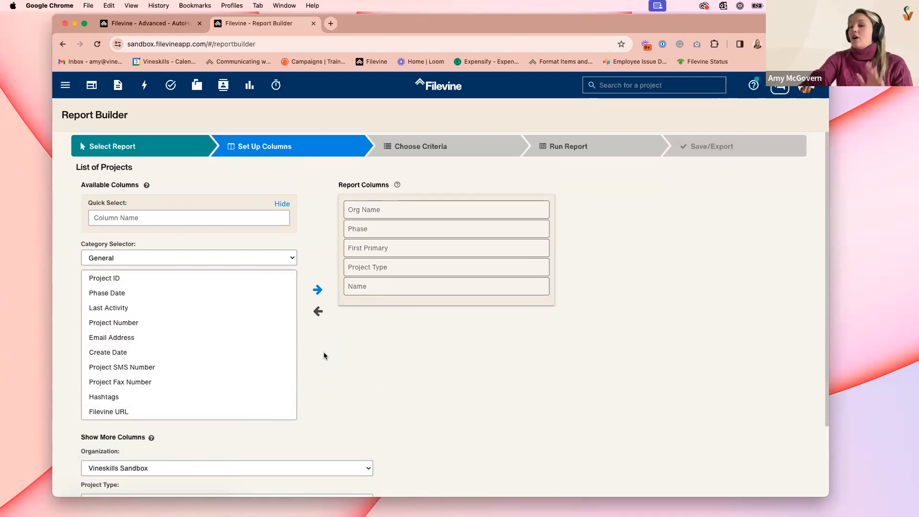
{"action": "scroll", "coordinate": [344, 360], "scroll_direction": "down", "scroll_amount": 3}
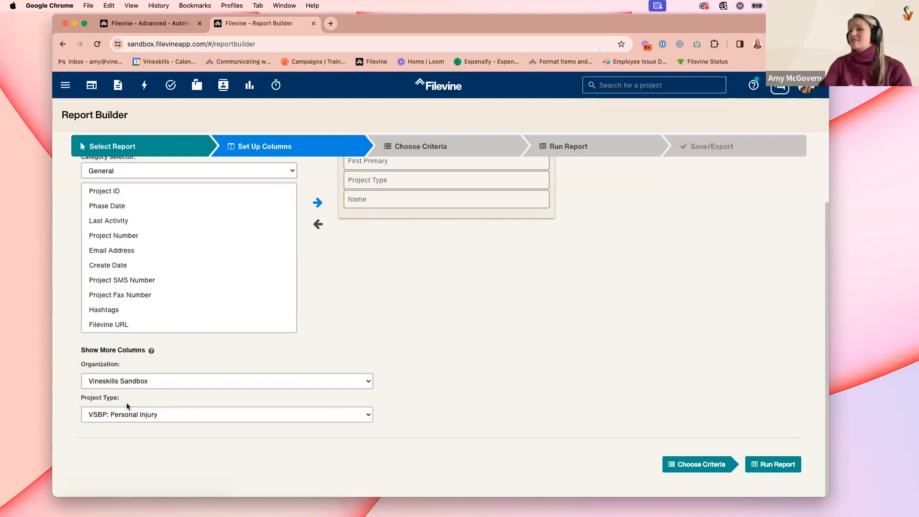
{"action": "scroll", "coordinate": [239, 326], "scroll_direction": "up", "scroll_amount": 3}
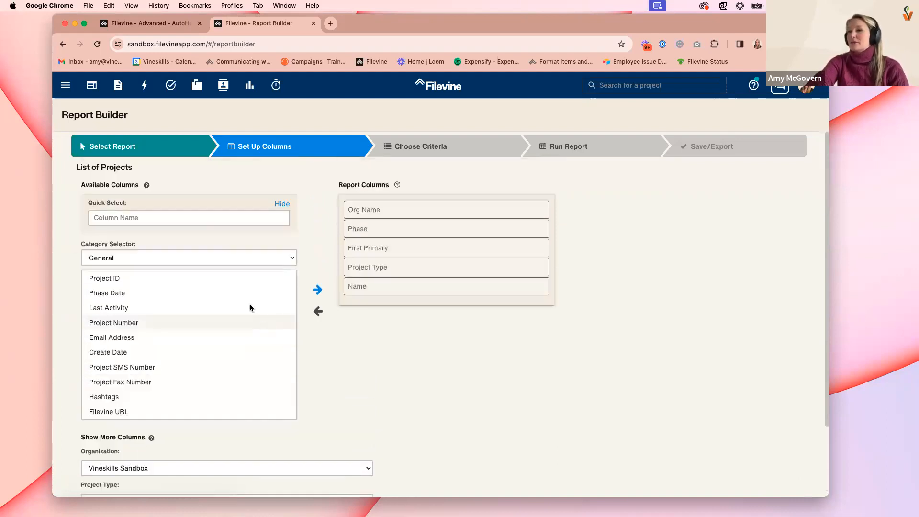
{"action": "left_click", "coordinate": [142, 258]}
{"action": "left_click", "coordinate": [130, 217]}
{"action": "left_click", "coordinate": [130, 217]}
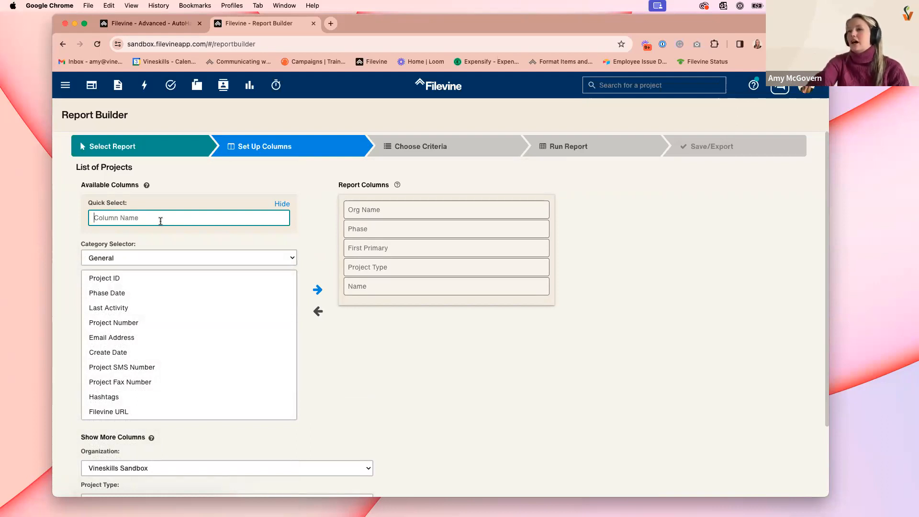
{"action": "scroll", "coordinate": [339, 360], "scroll_direction": "down", "scroll_amount": 3}
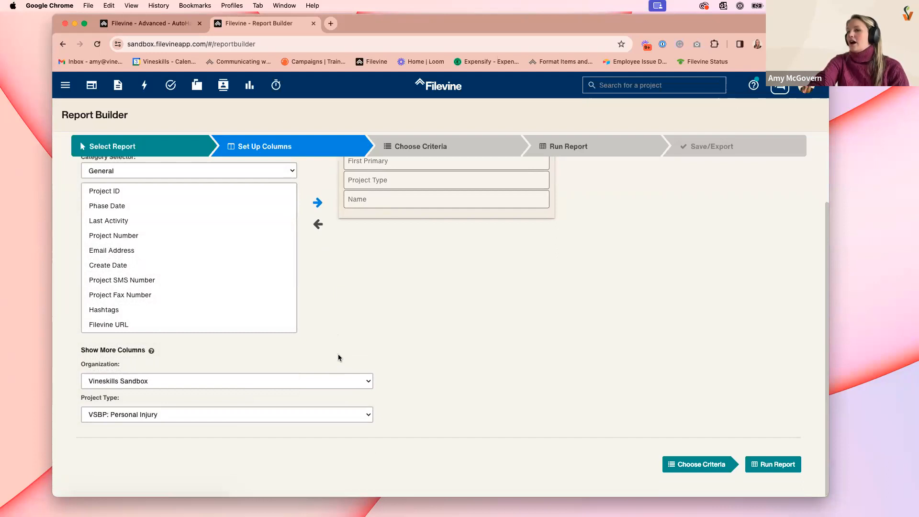
{"action": "scroll", "coordinate": [279, 292], "scroll_direction": "up", "scroll_amount": 3}
{"action": "scroll", "coordinate": [267, 297], "scroll_direction": "down", "scroll_amount": 3}
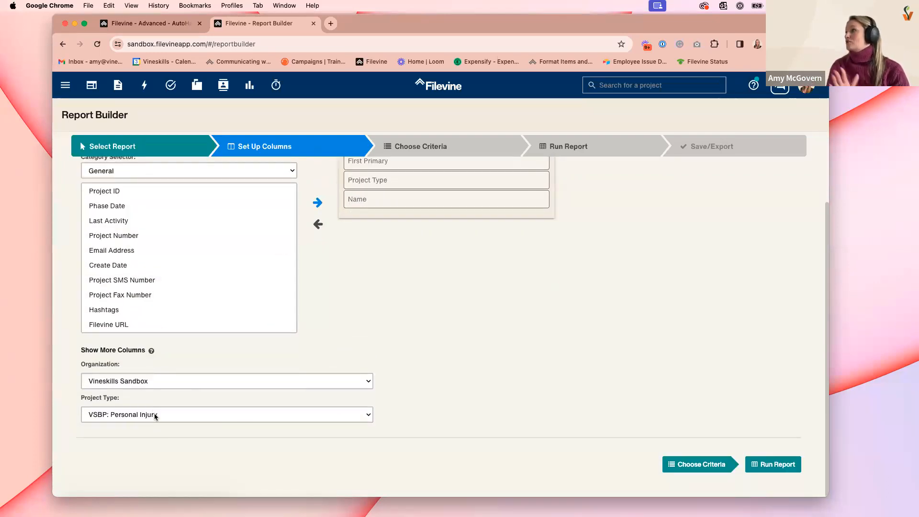
{"action": "scroll", "coordinate": [370, 329], "scroll_direction": "up", "scroll_amount": 3}
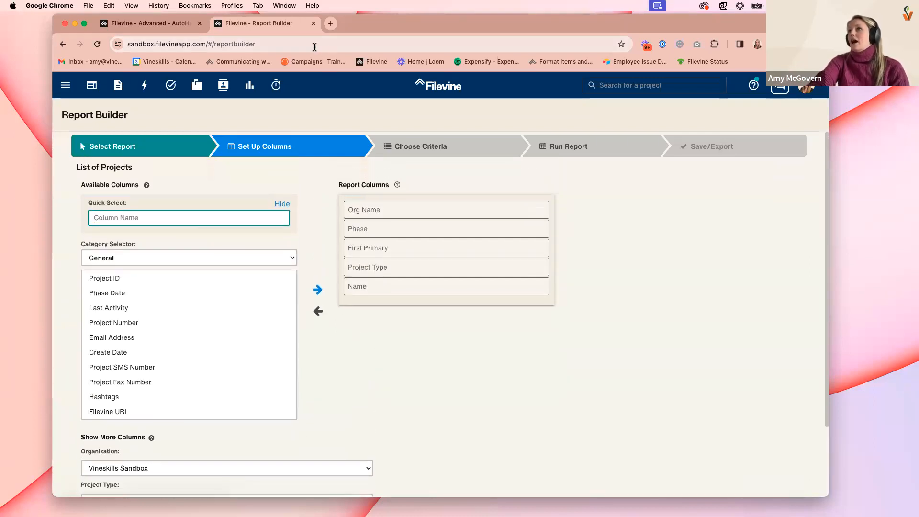
Step: Duplicate the Report Builder browser tab and move the copy out into a separate window
{"action": "right_click", "coordinate": [269, 27]}
{"action": "left_click", "coordinate": [316, 91]}
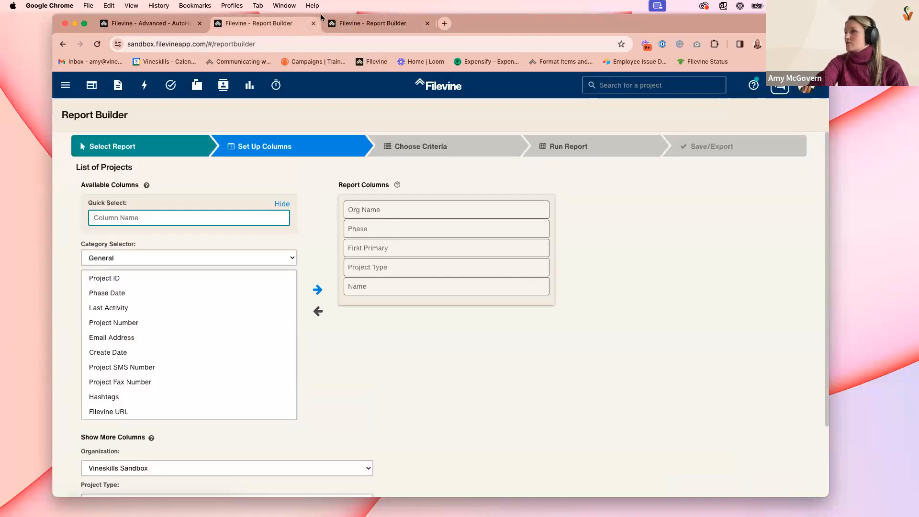
{"action": "left_click", "coordinate": [353, 30]}
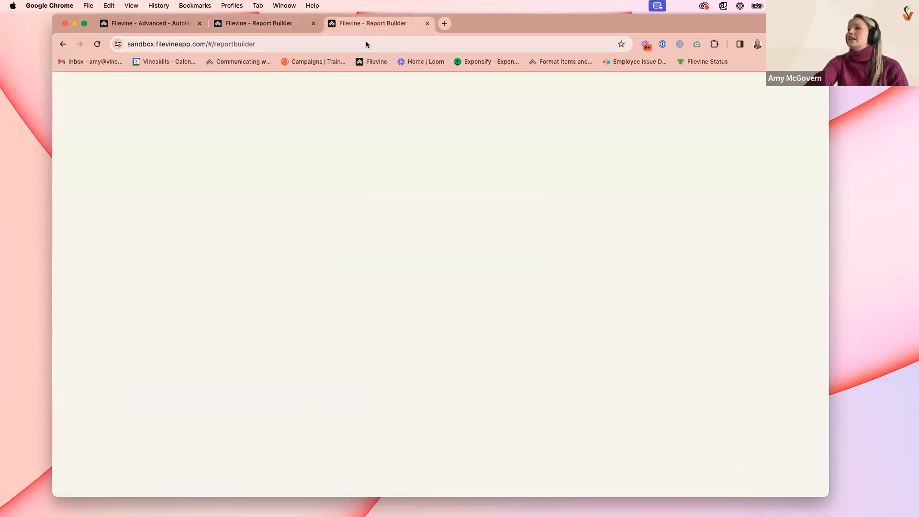
{"action": "left_click", "coordinate": [278, 24]}
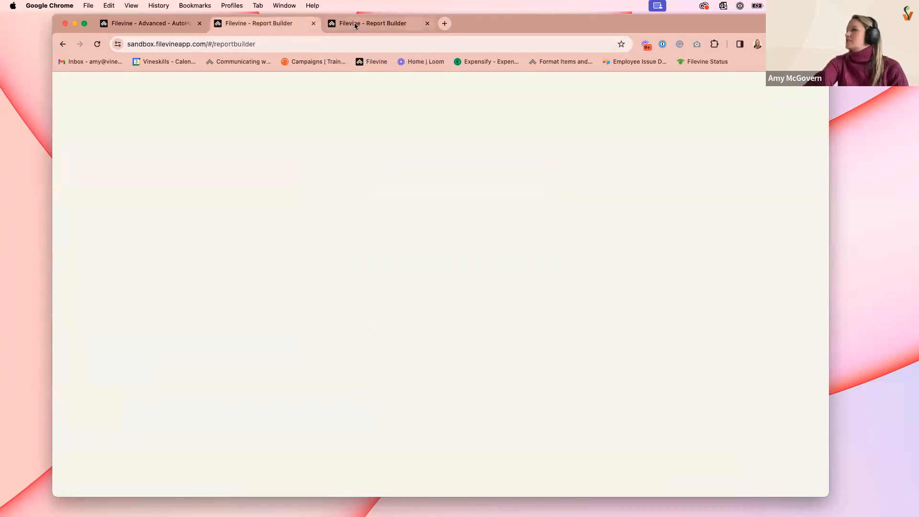
{"action": "left_click", "coordinate": [355, 25]}
{"action": "left_click", "coordinate": [637, 85]}
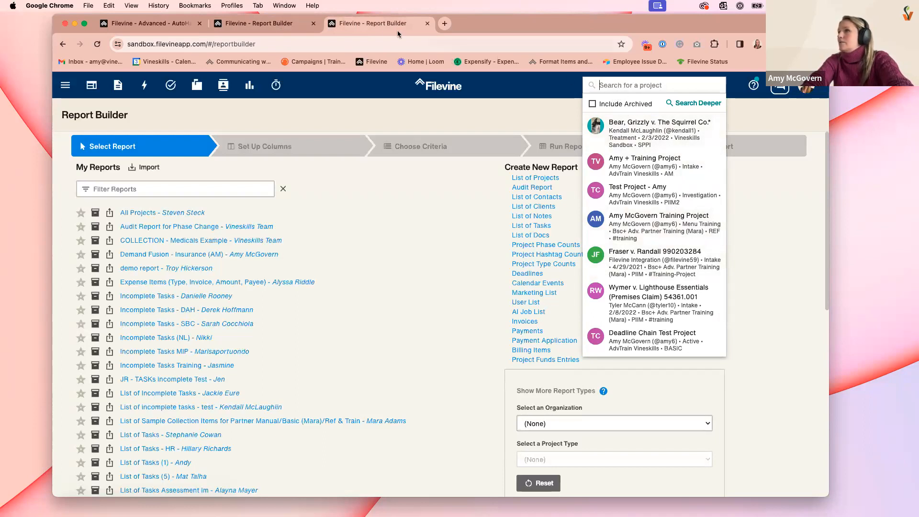
{"action": "left_click_drag", "start_coordinate": [372, 24], "coordinate": [0, 32]}
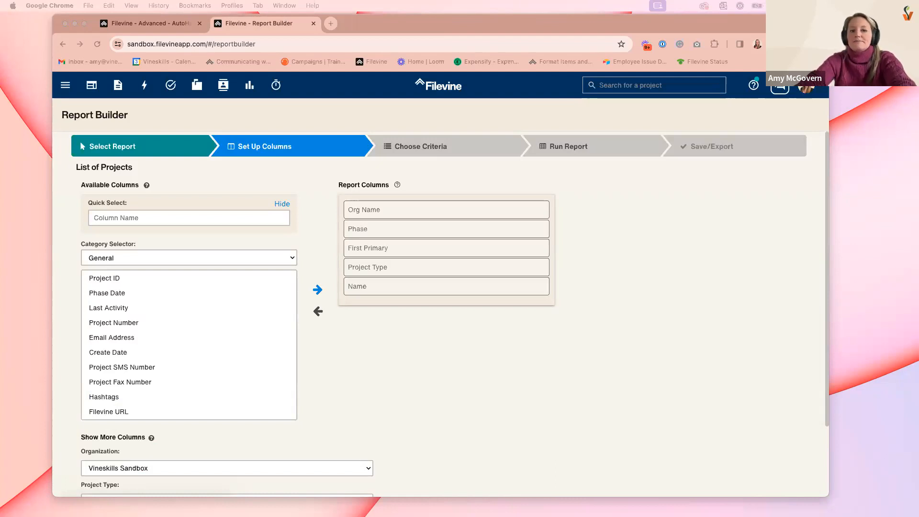
Step: Move the Name column to the top of the report columns, above Org Name
{"action": "left_click", "coordinate": [366, 287]}
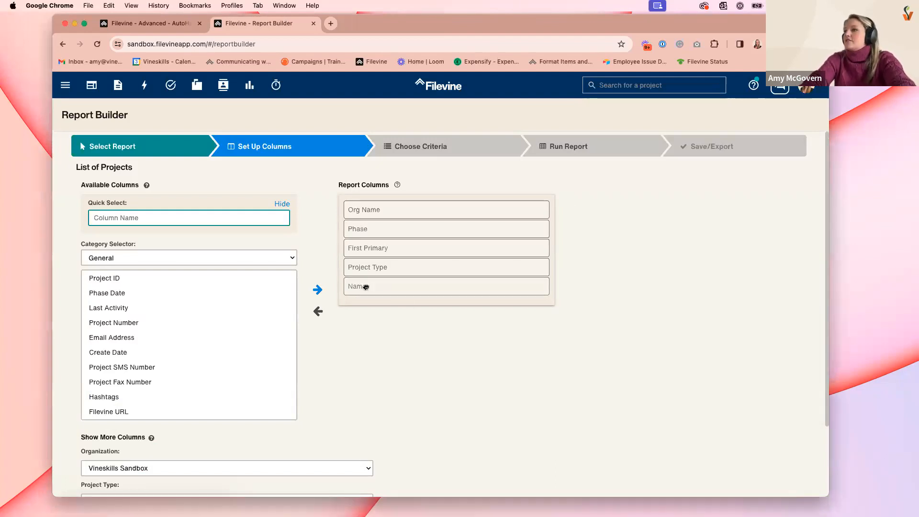
{"action": "left_click", "coordinate": [366, 287]}
{"action": "left_click_drag", "start_coordinate": [373, 286], "coordinate": [371, 209]}
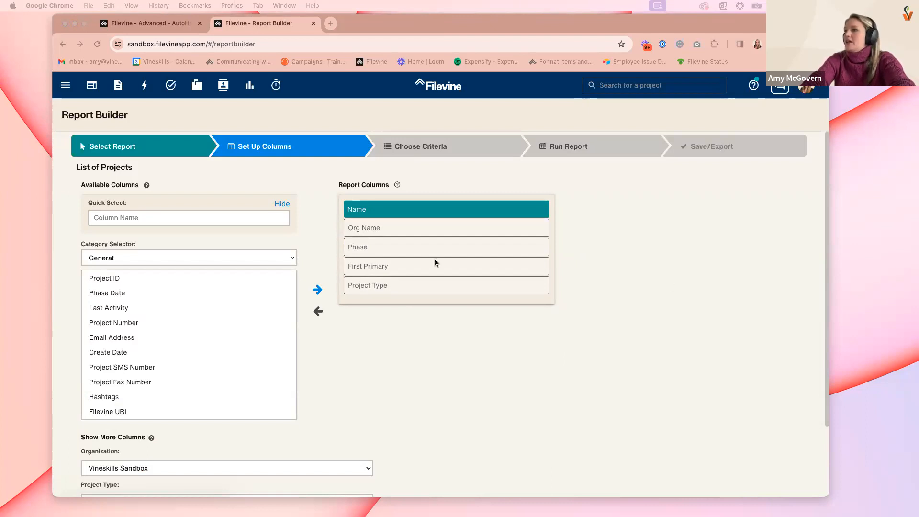
{"action": "left_click", "coordinate": [612, 236]}
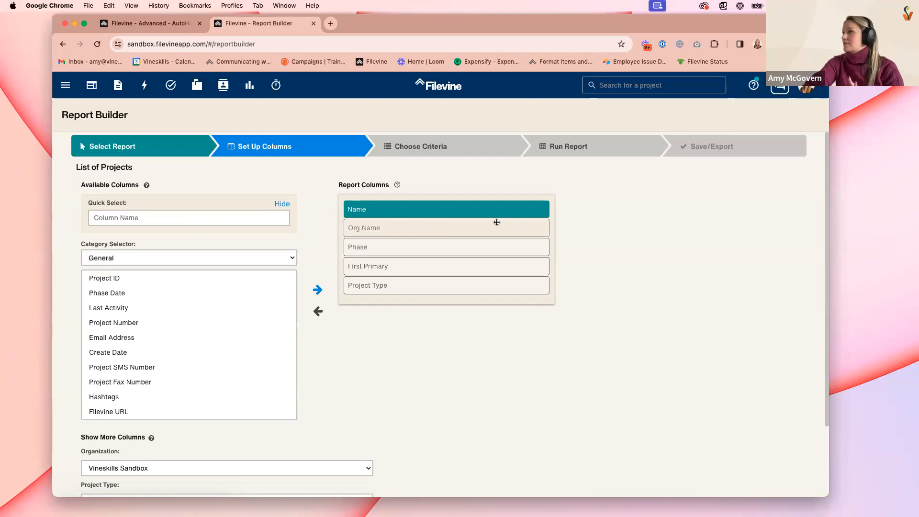
Step: Remove the Org Name column from the report and add the Incident Date column from the Incident section
{"action": "left_click", "coordinate": [407, 227]}
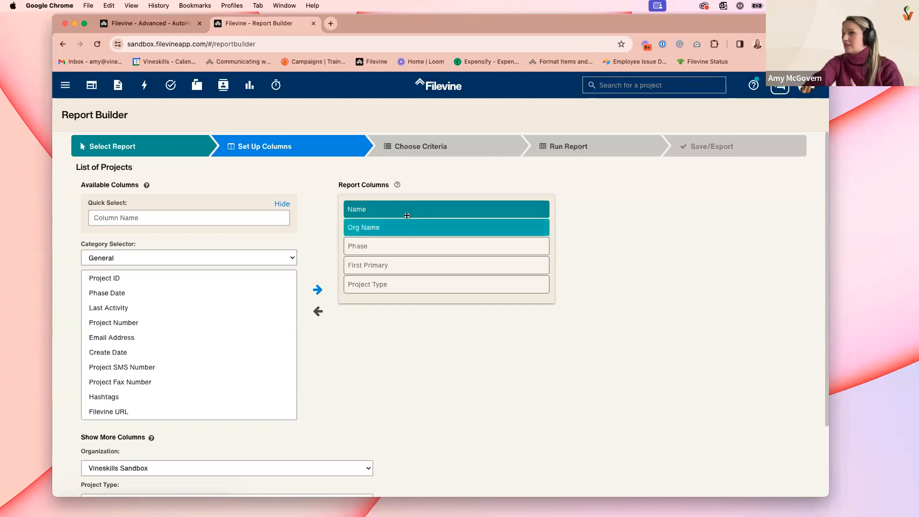
{"action": "left_click", "coordinate": [318, 313]}
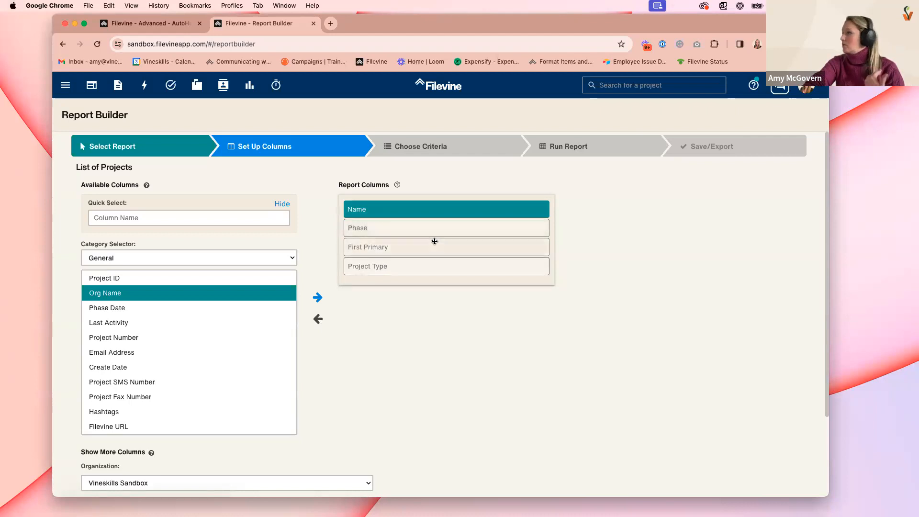
{"action": "left_click", "coordinate": [130, 213]}
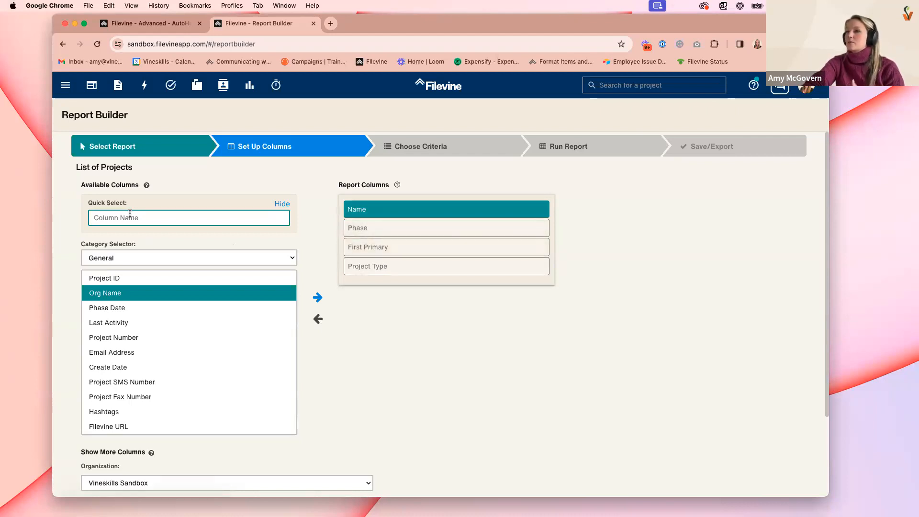
{"action": "type", "text": "i"}
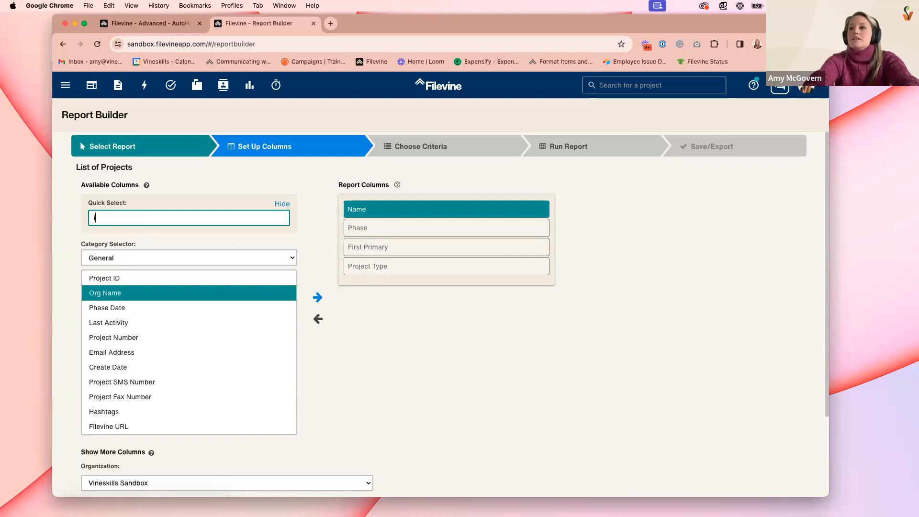
{"action": "type", "text": "ncident date"}
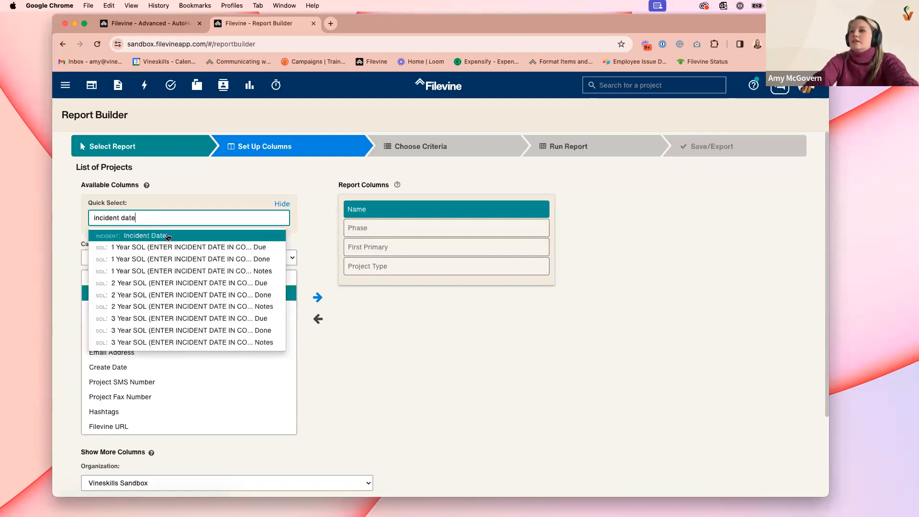
{"action": "left_click", "coordinate": [166, 235]}
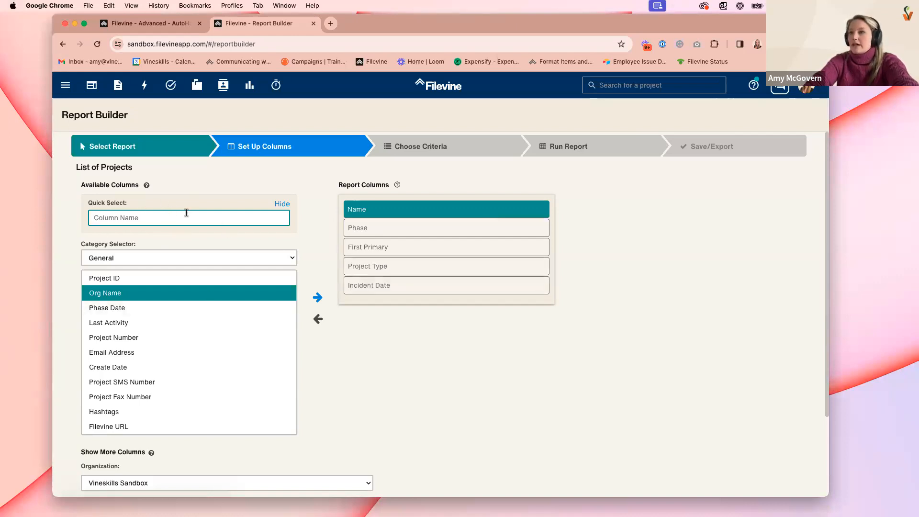
Step: Examine the column categories available for the project type and the General category's column list
{"action": "left_click", "coordinate": [174, 258]}
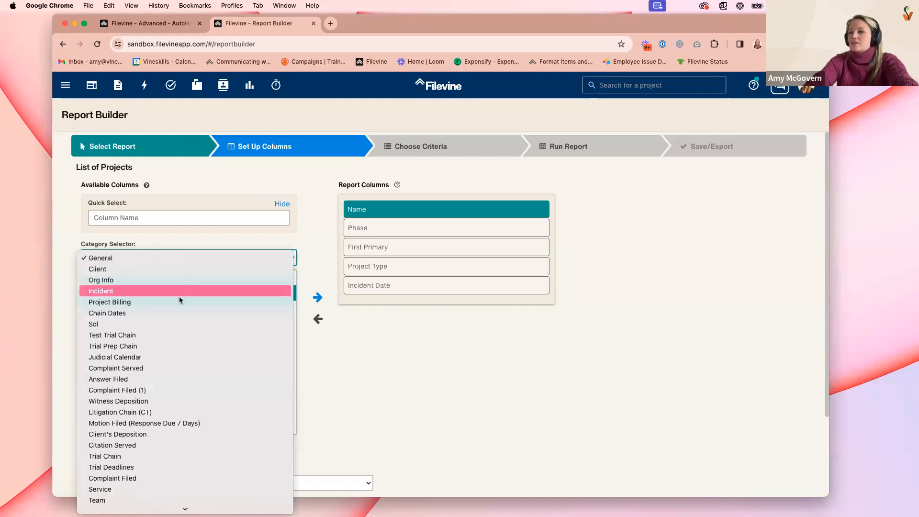
{"action": "scroll", "coordinate": [179, 297], "scroll_direction": "down", "scroll_amount": 5}
{"action": "scroll", "coordinate": [179, 295], "scroll_direction": "down", "scroll_amount": 5}
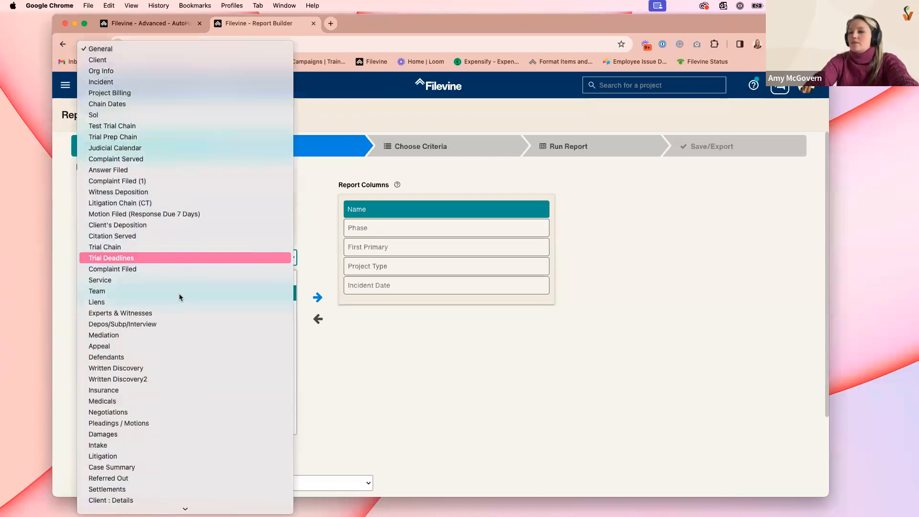
{"action": "left_click", "coordinate": [378, 379]}
{"action": "scroll", "coordinate": [422, 367], "scroll_direction": "down", "scroll_amount": 3}
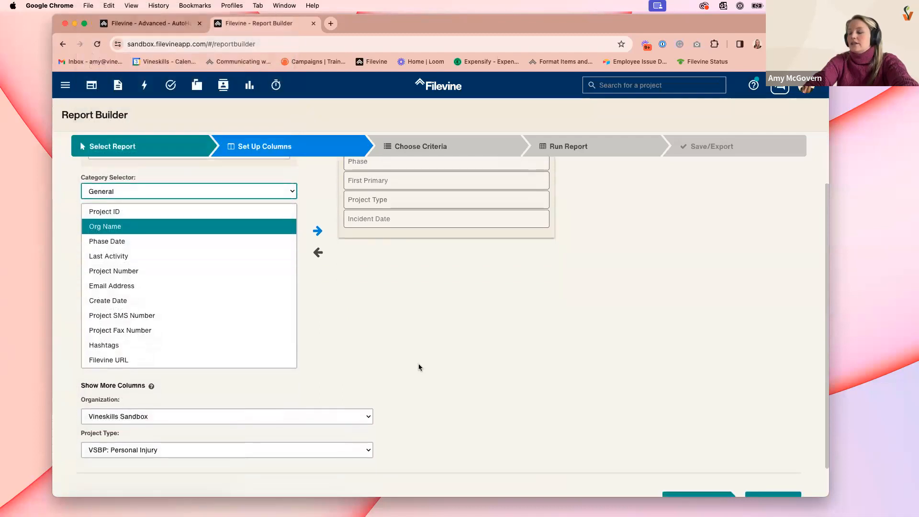
{"action": "scroll", "coordinate": [362, 344], "scroll_direction": "up", "scroll_amount": 3}
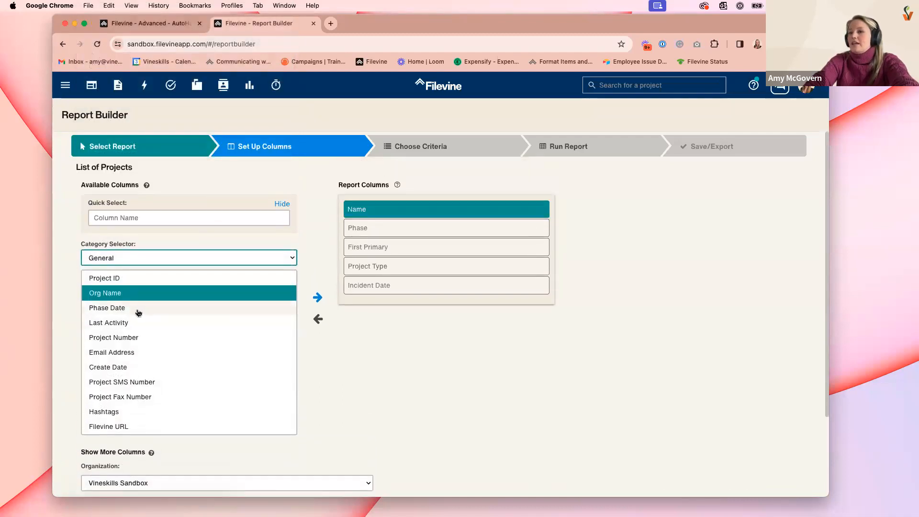
{"action": "scroll", "coordinate": [138, 313], "scroll_direction": "down", "scroll_amount": 4}
{"action": "scroll", "coordinate": [144, 320], "scroll_direction": "up", "scroll_amount": 3}
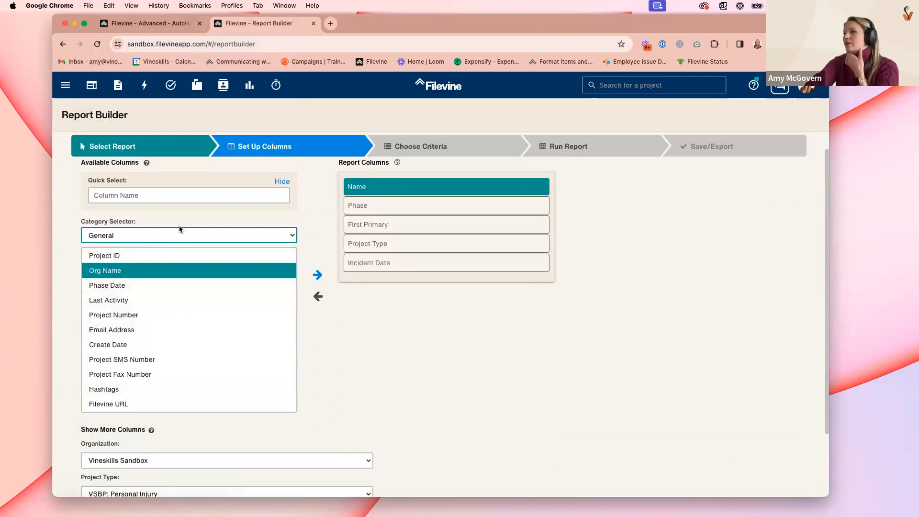
Step: Add the Phase Date column directly below Phase and remove the Project Type column from the report
{"action": "left_click", "coordinate": [115, 286], "text": "shift"}
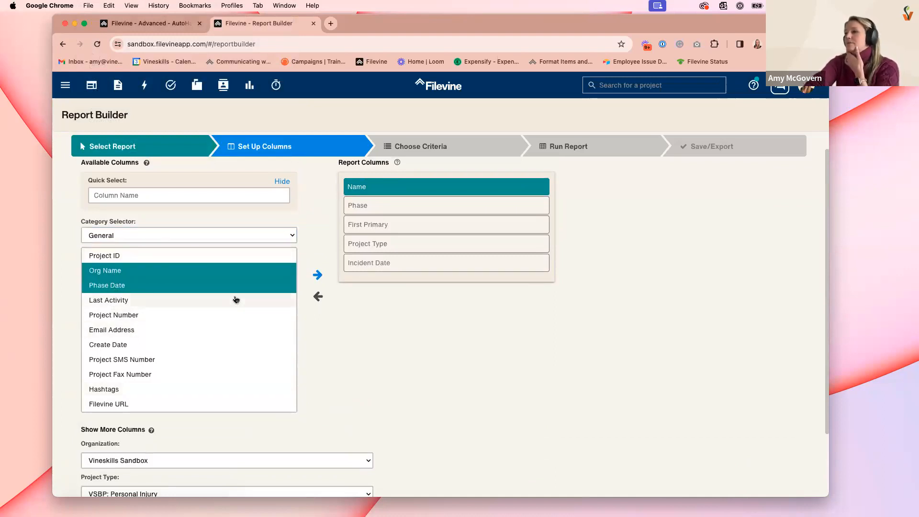
{"action": "double_click", "coordinate": [117, 286]}
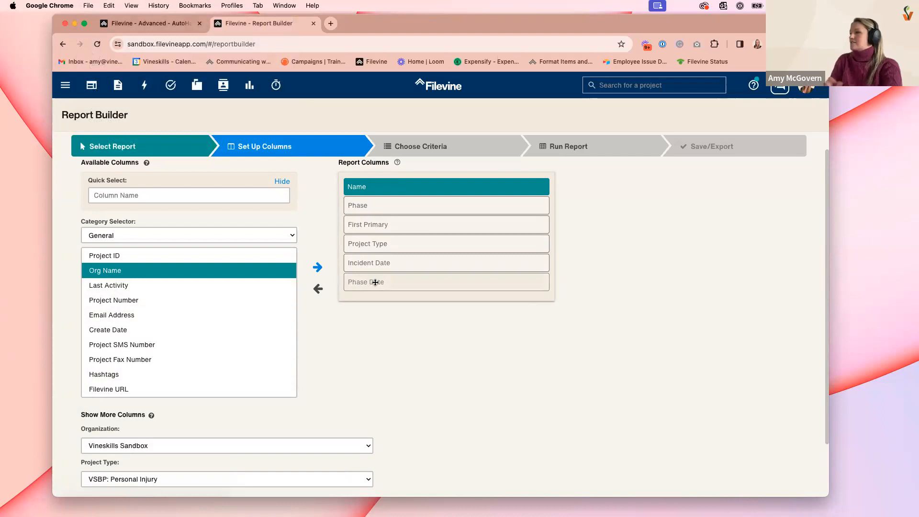
{"action": "left_click_drag", "start_coordinate": [375, 282], "coordinate": [375, 225]}
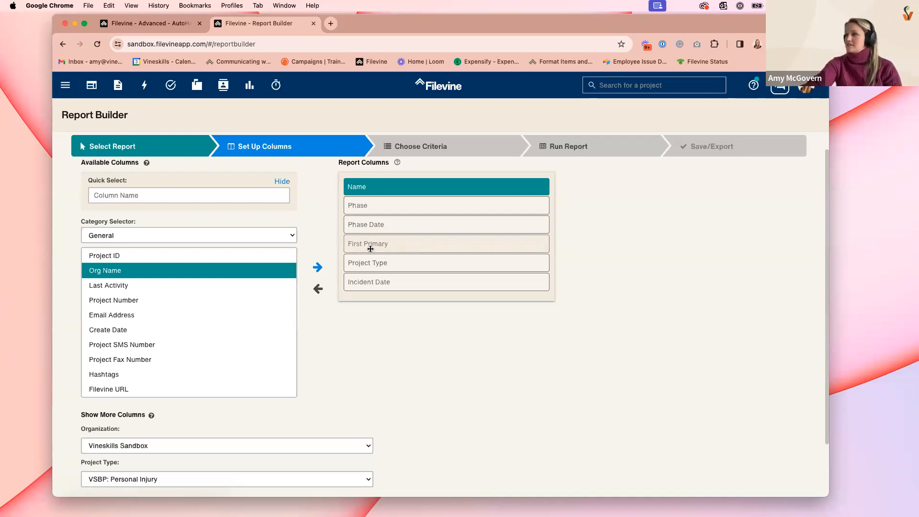
{"action": "double_click", "coordinate": [402, 267]}
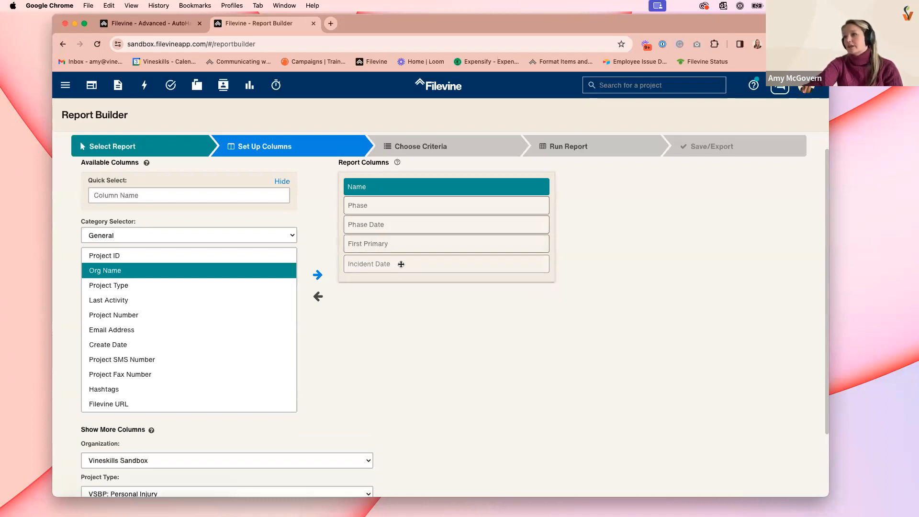
Step: Search the available columns for "accident type" and clear the search
{"action": "left_click", "coordinate": [184, 197]}
{"action": "type", "text": "case"}
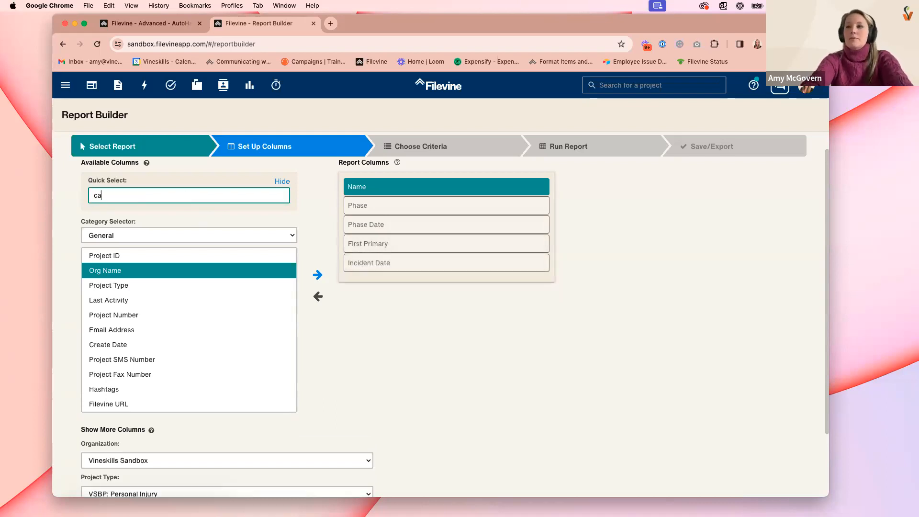
{"action": "key", "text": "BackSpace"}
{"action": "key", "text": "BackSpace"}
{"action": "key", "text": "BackSpace"}
{"action": "key", "text": "BackSpace"}
{"action": "type", "text": "accident type"}
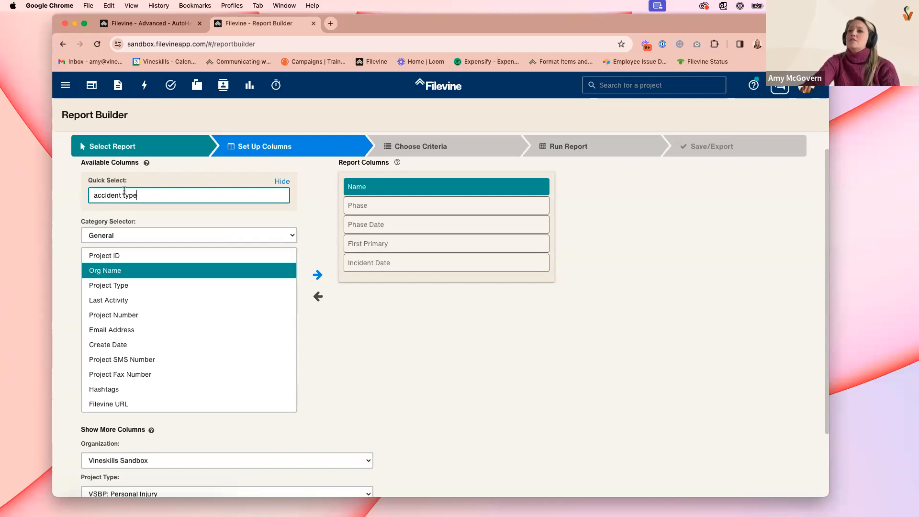
{"action": "left_click_drag", "start_coordinate": [148, 196], "coordinate": [60, 187]}
{"action": "key", "text": "BackSpace"}
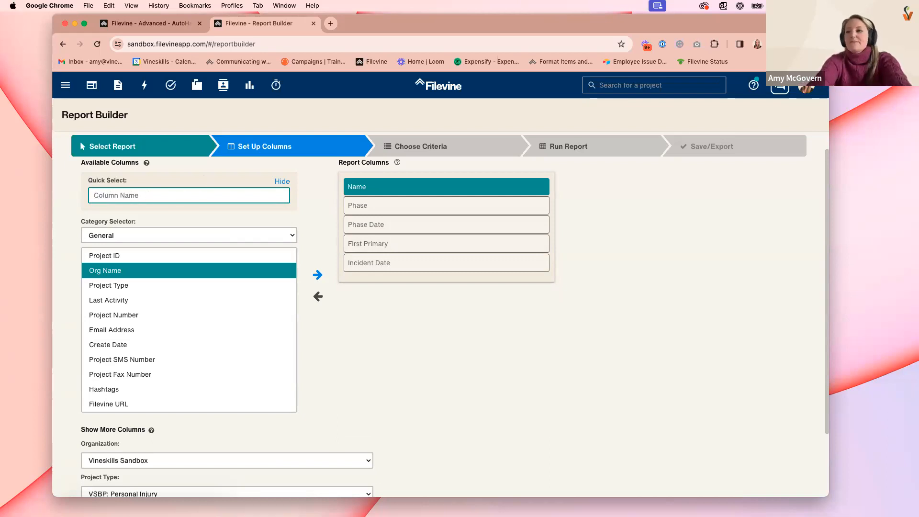
Step: Add the Last Activity and 1 Year Statute of Limitations Due columns to the report
{"action": "scroll", "coordinate": [250, 316], "scroll_direction": "down", "scroll_amount": 1}
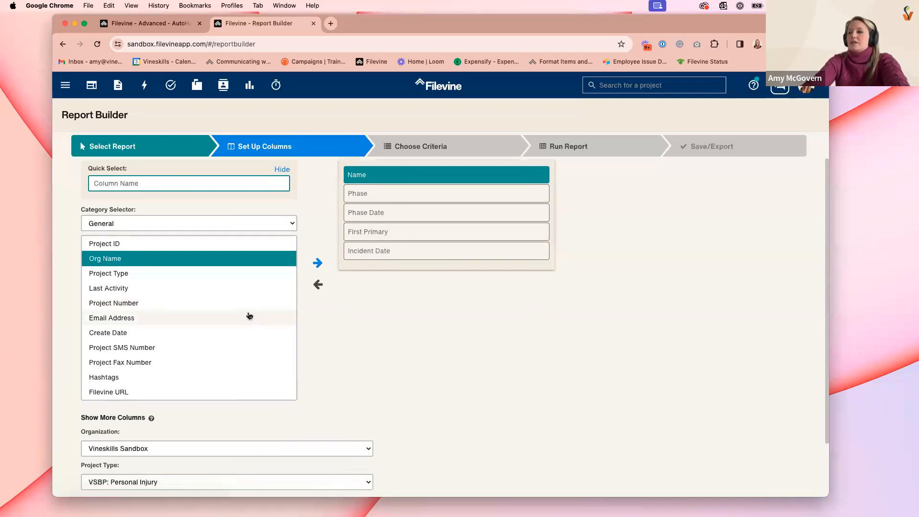
{"action": "double_click", "coordinate": [132, 290]}
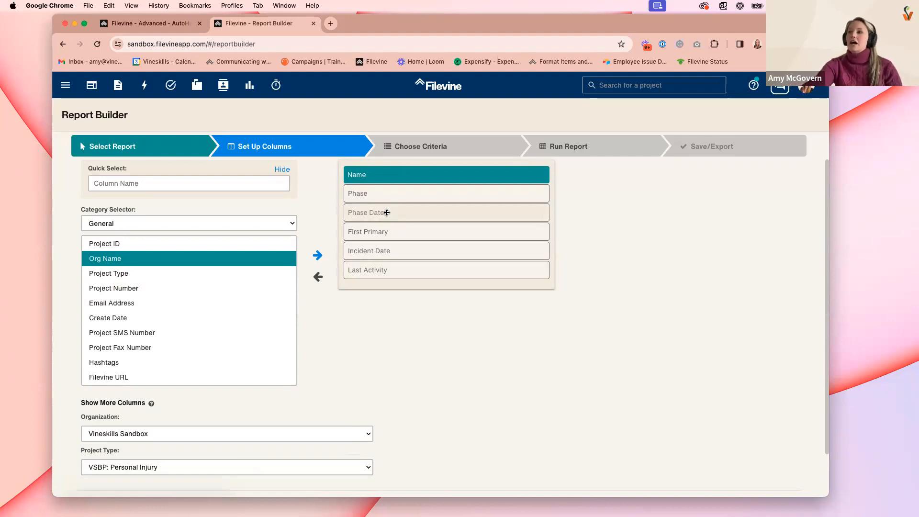
{"action": "left_click", "coordinate": [157, 182]}
{"action": "type", "text": "statute"}
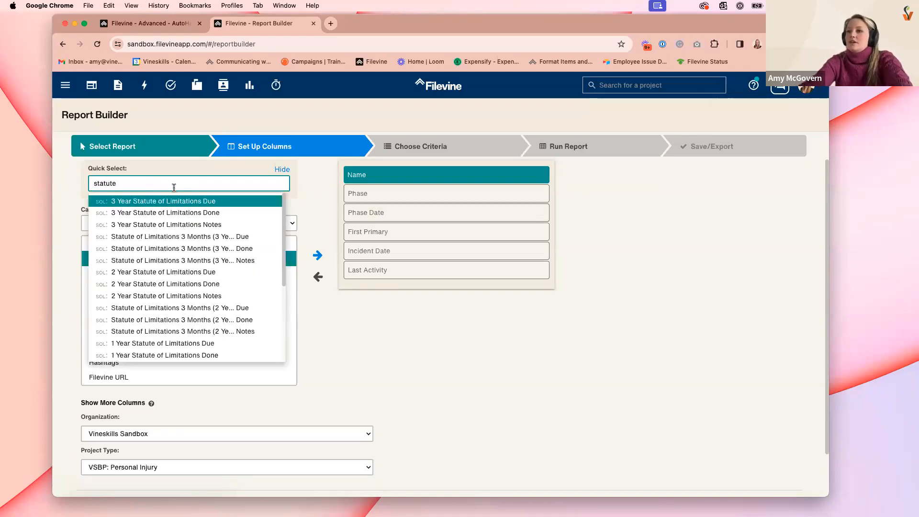
{"action": "scroll", "coordinate": [191, 238], "scroll_direction": "down", "scroll_amount": 1}
{"action": "scroll", "coordinate": [191, 238], "scroll_direction": "down", "scroll_amount": 1}
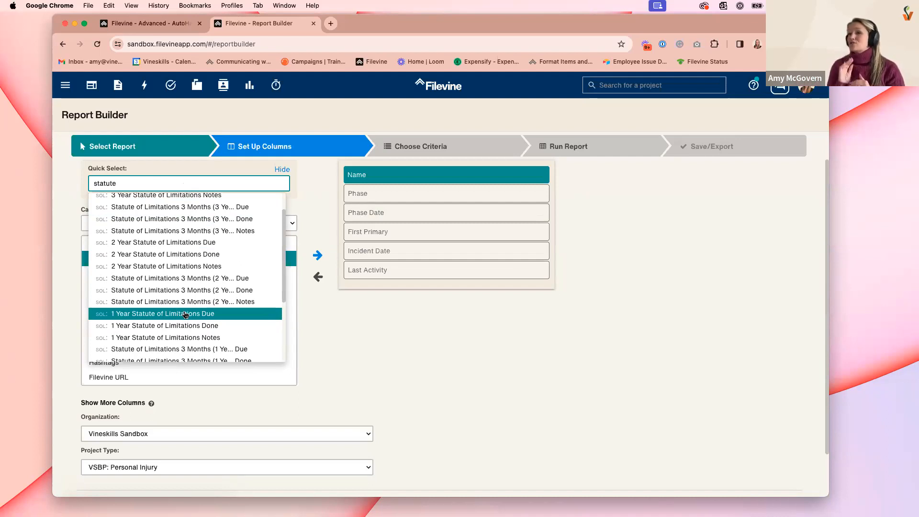
{"action": "left_click", "coordinate": [211, 317]}
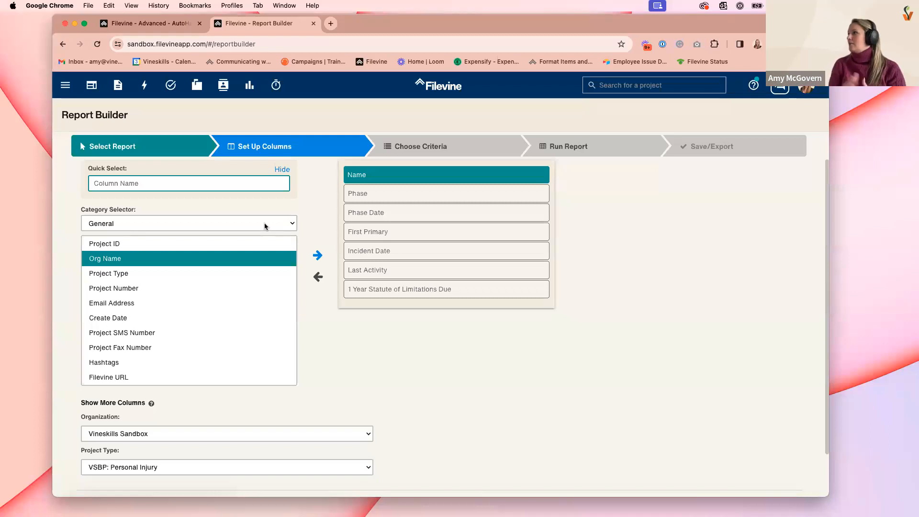
Step: Find the paralegal full name fields and add the Case Summary Paralegal Full Name column to the report
{"action": "type", "text": "paralega"}
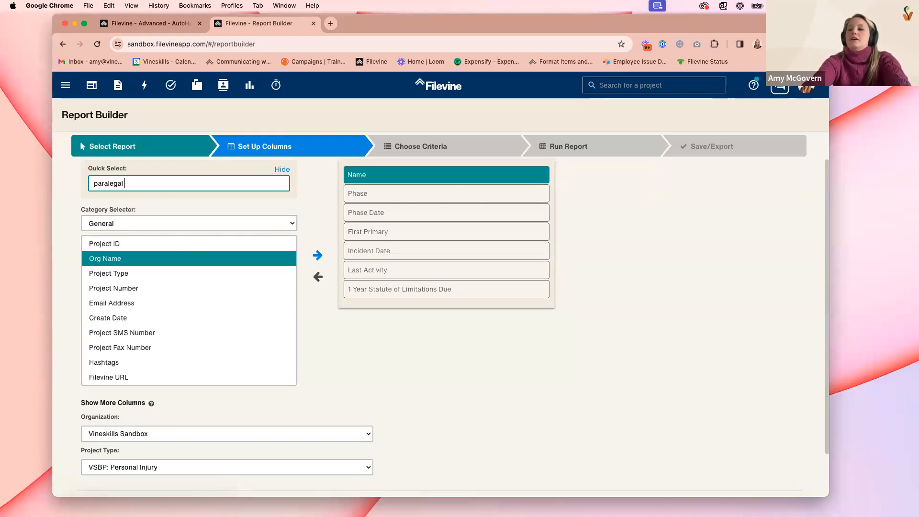
{"action": "type", "text": "l's"}
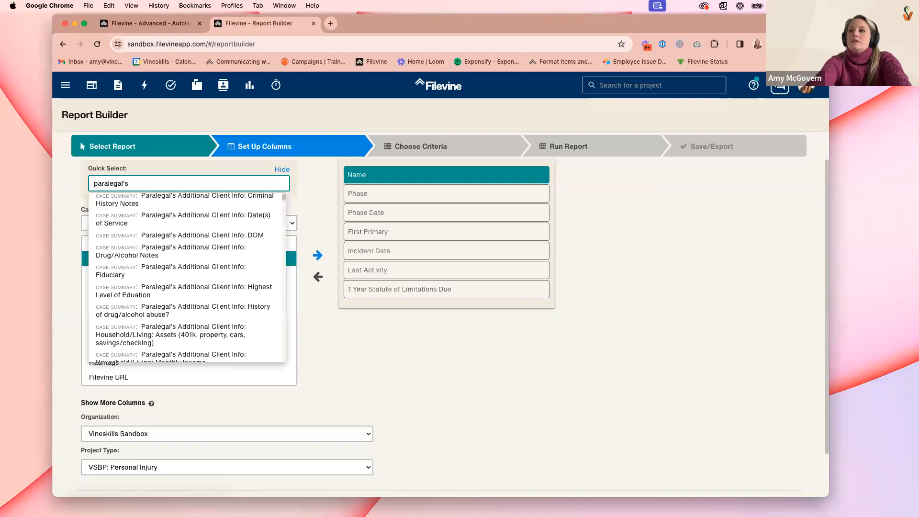
{"action": "type", "text": " full name"}
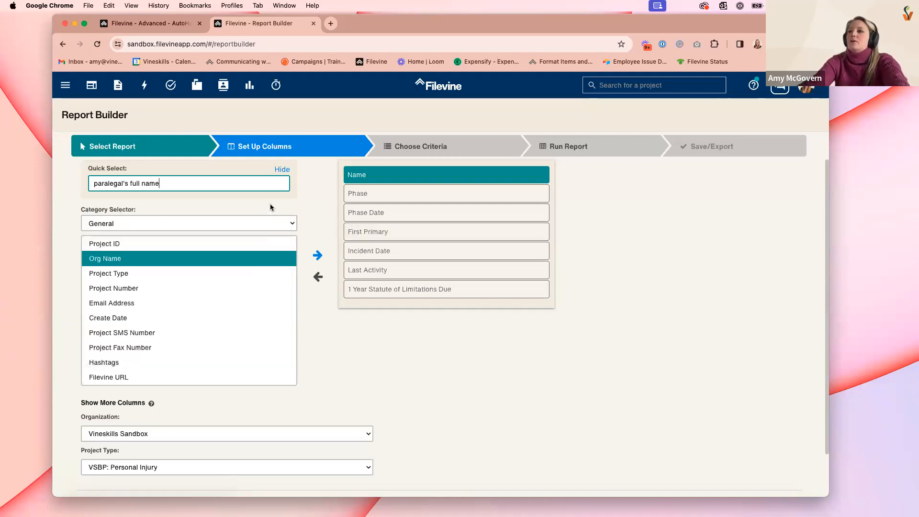
{"action": "key", "text": "BackSpace"}
{"action": "key", "text": "BackSpace"}
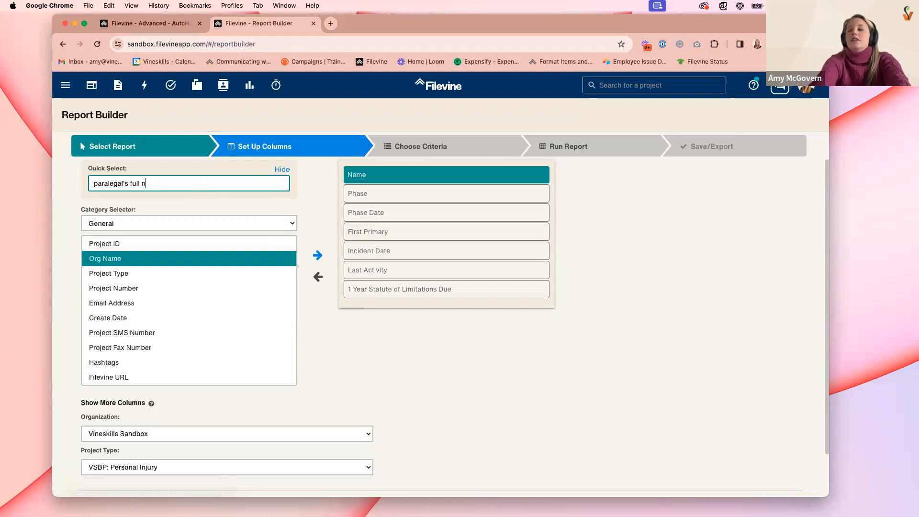
{"action": "key", "text": "BackSpace"}
{"action": "key", "text": "BackSpace"}
{"action": "key", "text": "BackSpace"}
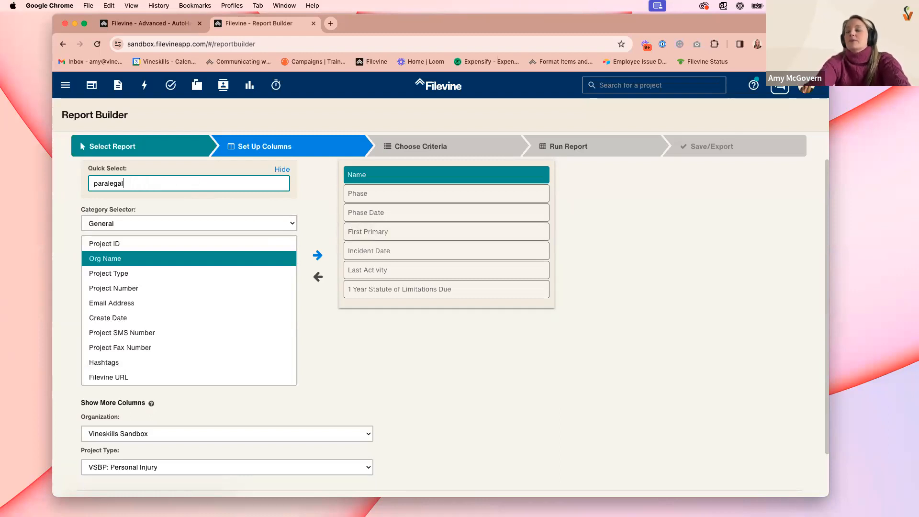
{"action": "scroll", "coordinate": [167, 233], "scroll_direction": "down", "scroll_amount": 5}
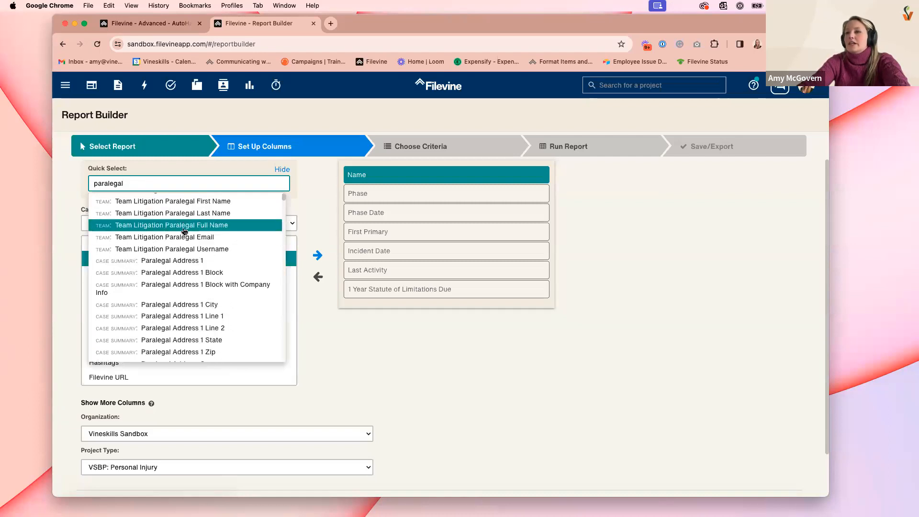
{"action": "type", "text": "full name"}
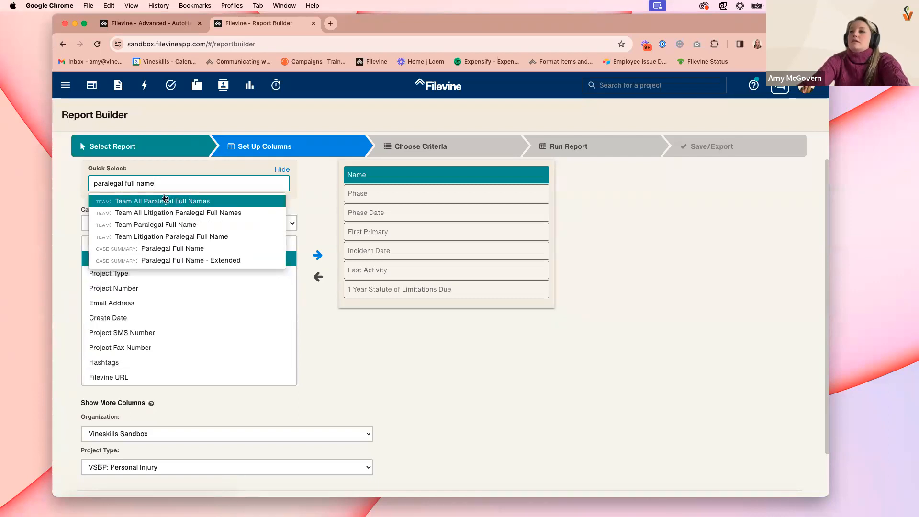
{"action": "left_click", "coordinate": [186, 248]}
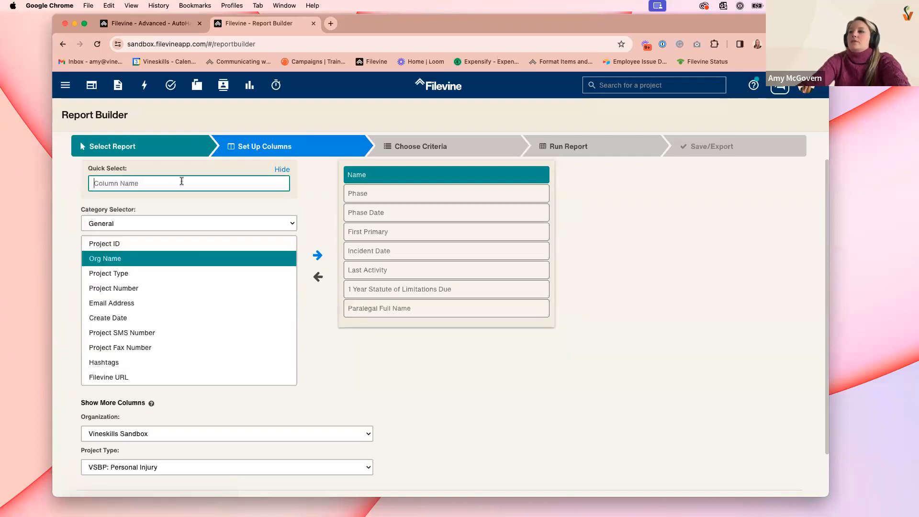
Step: Search the available columns for "attorney full name" and add the Case Summary Associate Attorney Full Name column to the report
{"action": "type", "text": "attorney"}
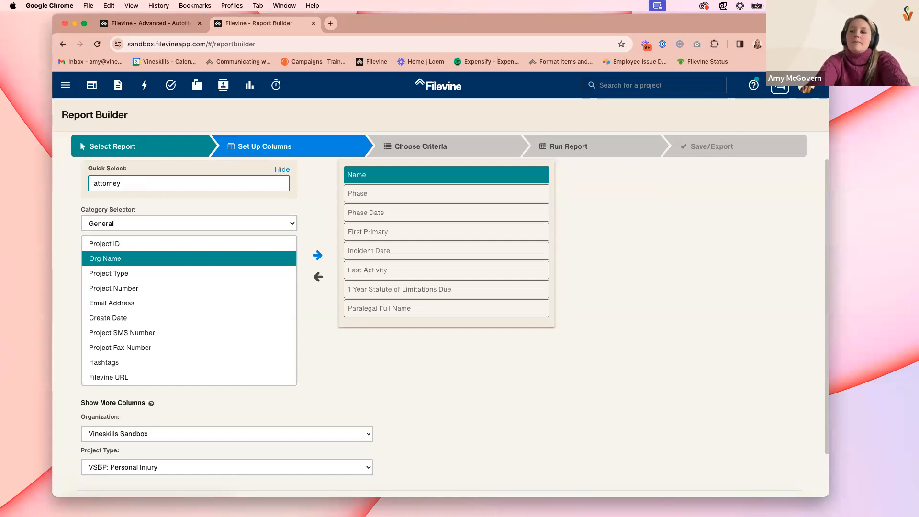
{"action": "key", "text": "BackSpace"}
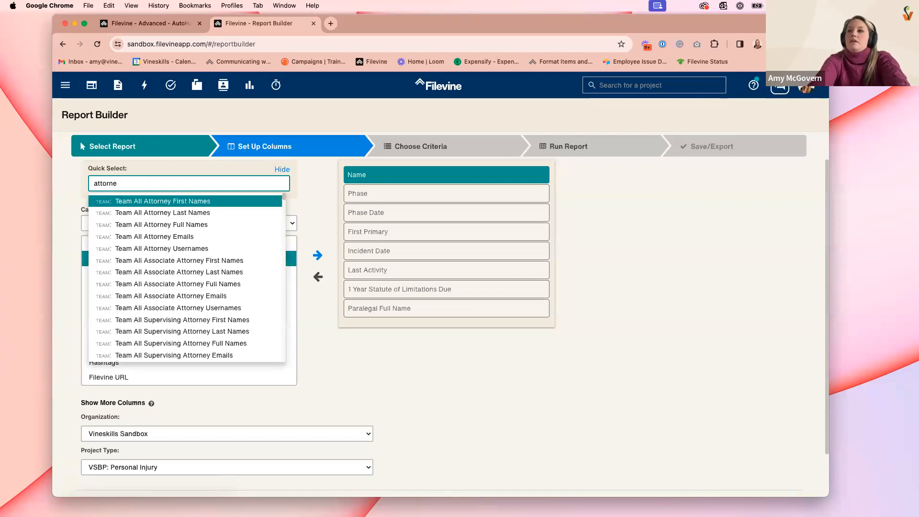
{"action": "type", "text": "full "}
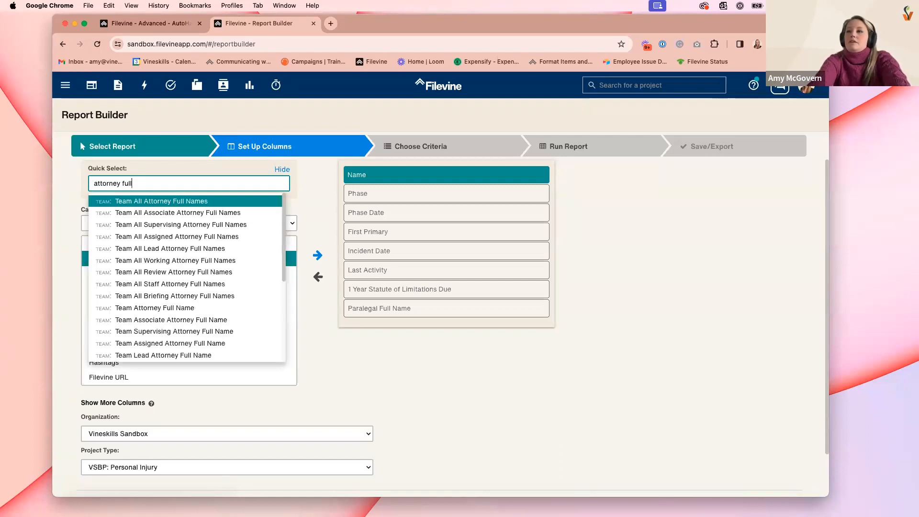
{"action": "type", "text": "name"}
{"action": "scroll", "coordinate": [195, 235], "scroll_direction": "down", "scroll_amount": 5}
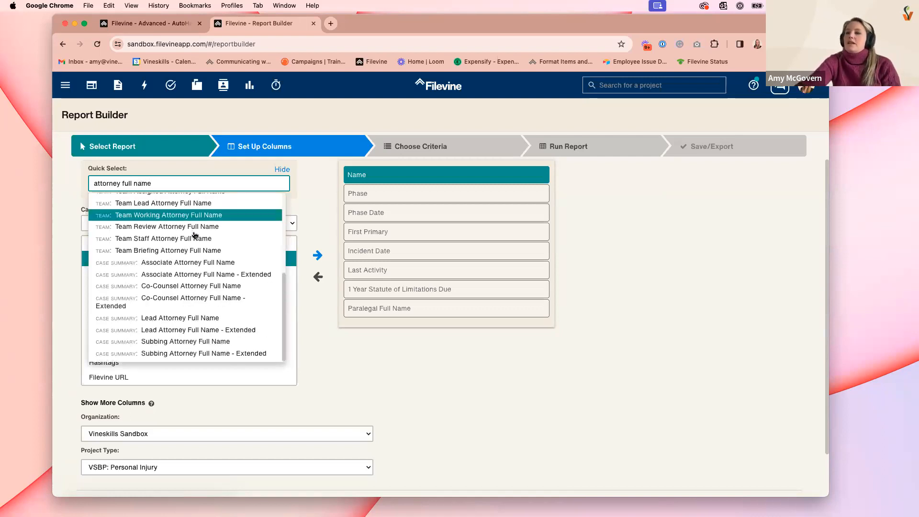
{"action": "left_click", "coordinate": [223, 264]}
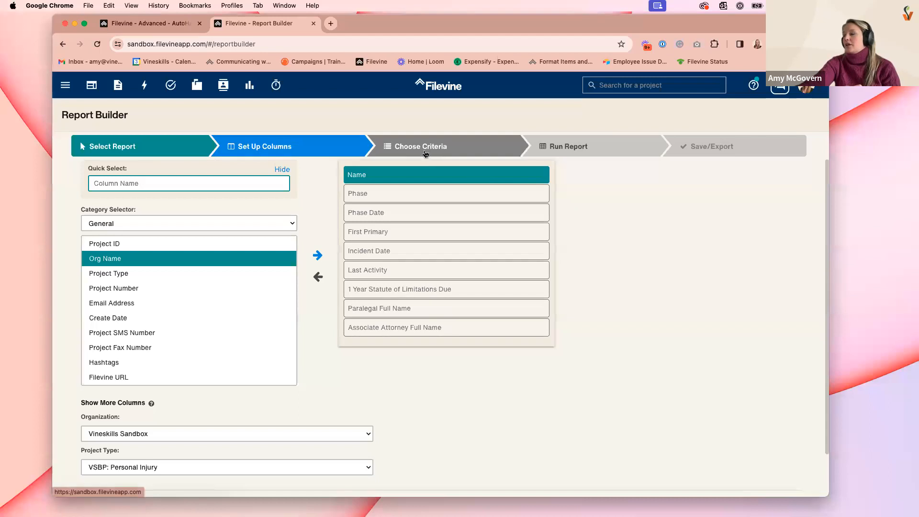
Step: Proceed to the report criteria and add Deadline Chains: 1 Year Statute of Limitations (SOL) with the value Overdue
{"action": "scroll", "coordinate": [671, 326], "scroll_direction": "down", "scroll_amount": 2}
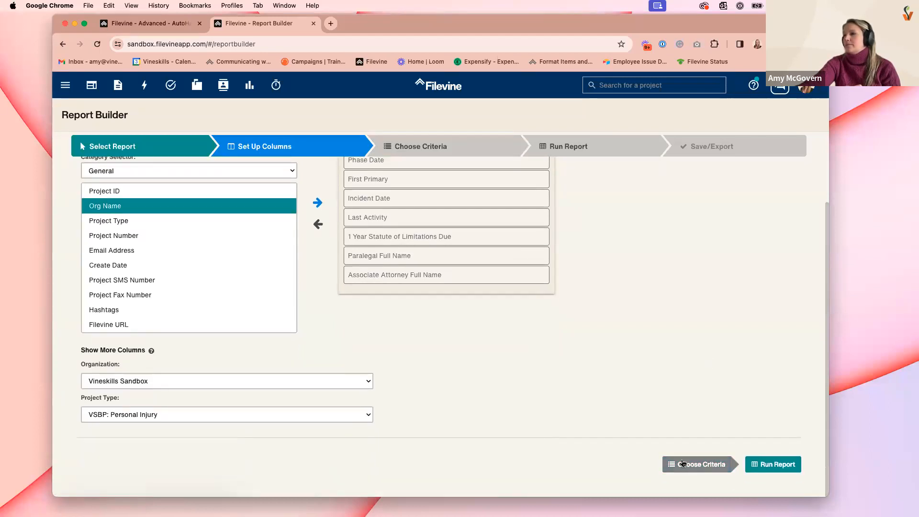
{"action": "scroll", "coordinate": [622, 383], "scroll_direction": "up", "scroll_amount": 3}
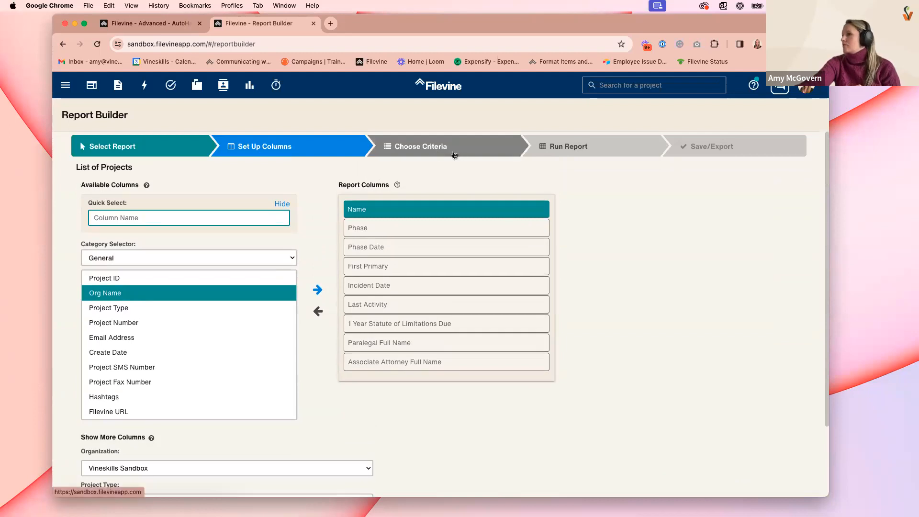
{"action": "left_click", "coordinate": [455, 154]}
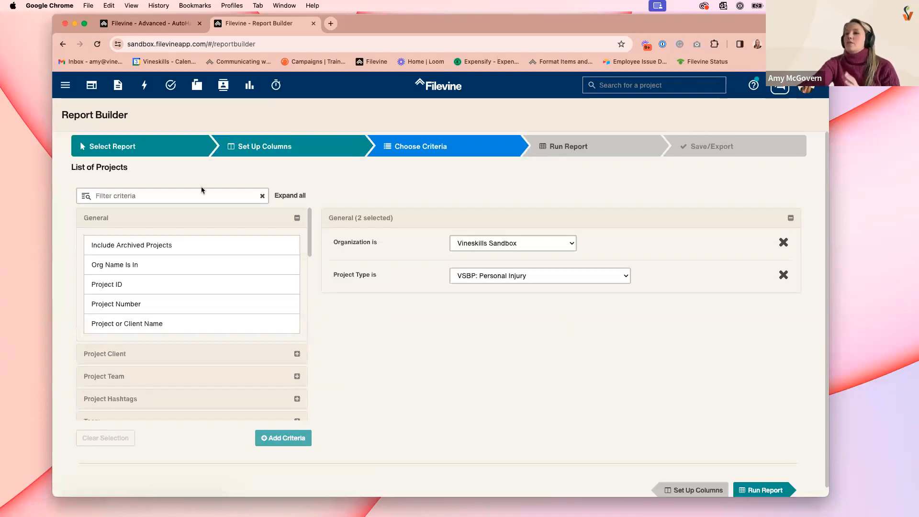
{"action": "left_click", "coordinate": [161, 195]}
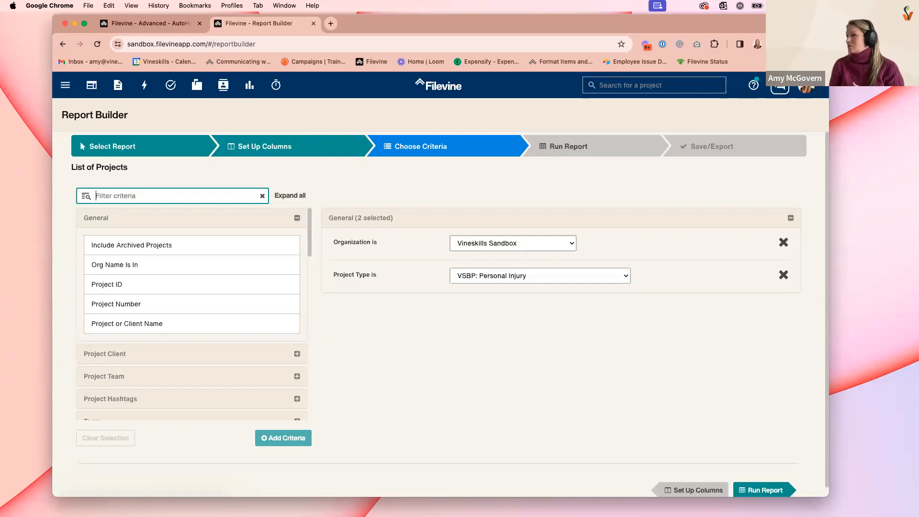
{"action": "type", "text": "1 year"}
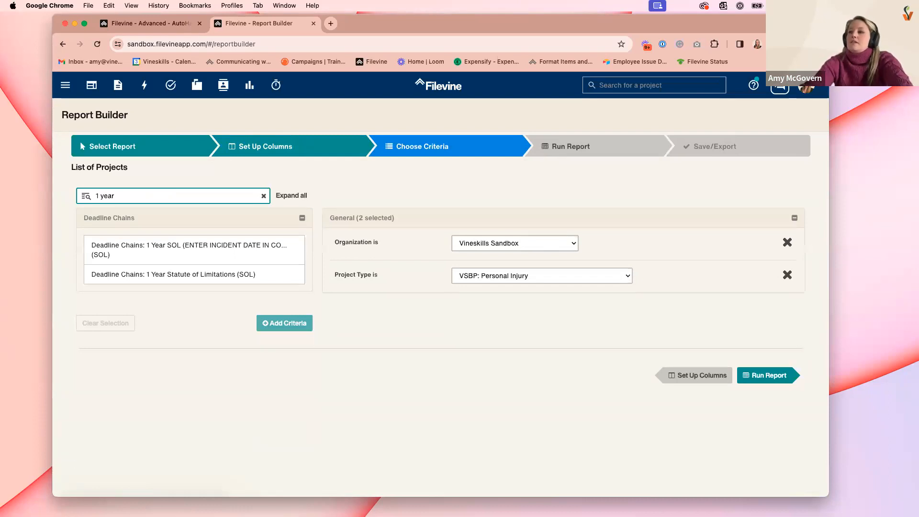
{"action": "left_click", "coordinate": [213, 274]}
{"action": "left_click", "coordinate": [288, 323]}
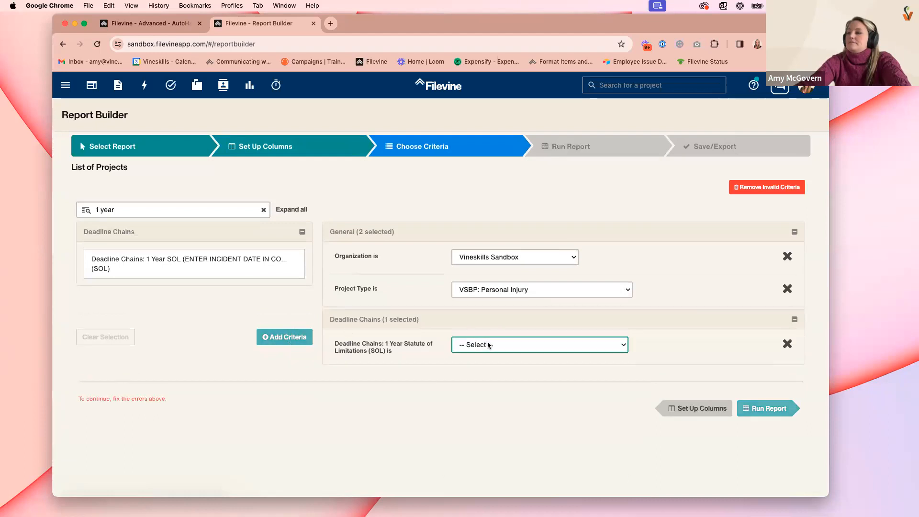
{"action": "left_click", "coordinate": [489, 345]}
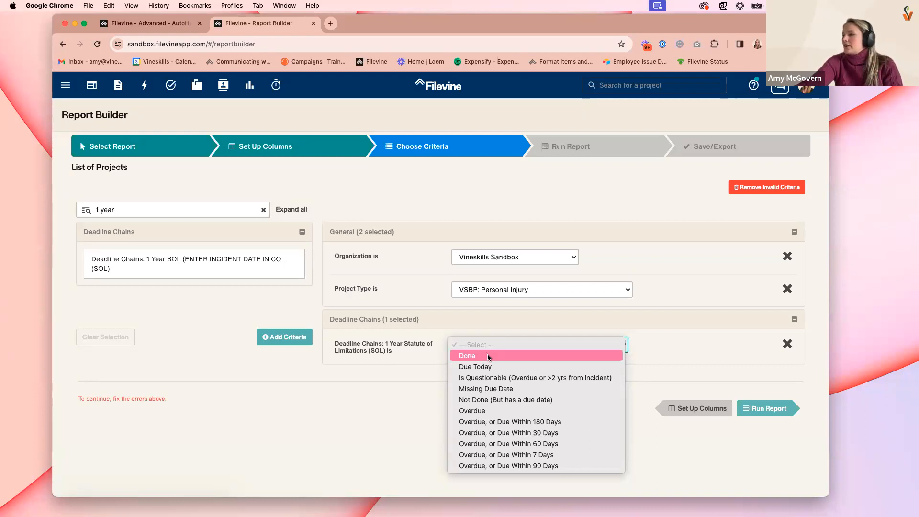
{"action": "left_click", "coordinate": [480, 411]}
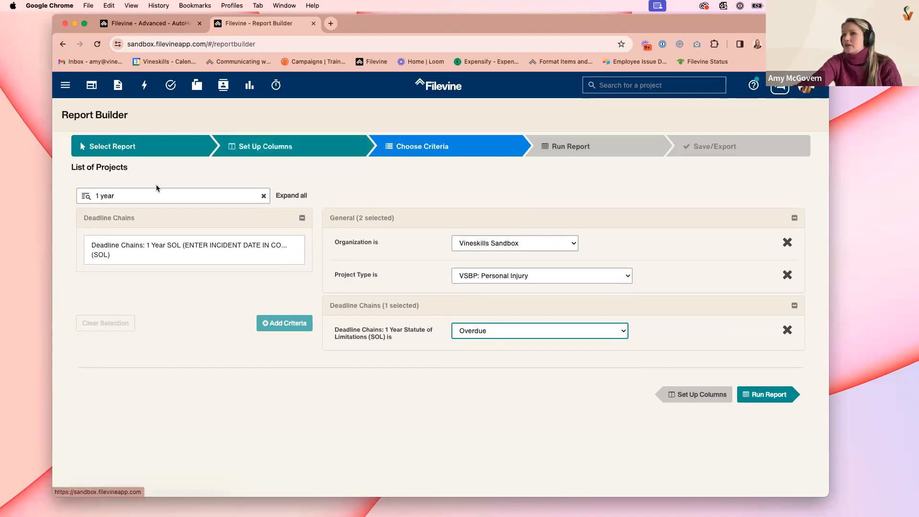
Step: Filter the criteria by "statute" and add Case Summary: Statute of Limitations: Past Due or Due within 180 days of today and not done
{"action": "left_click", "coordinate": [143, 195]}
{"action": "left_click_drag", "start_coordinate": [143, 195], "coordinate": [38, 196]}
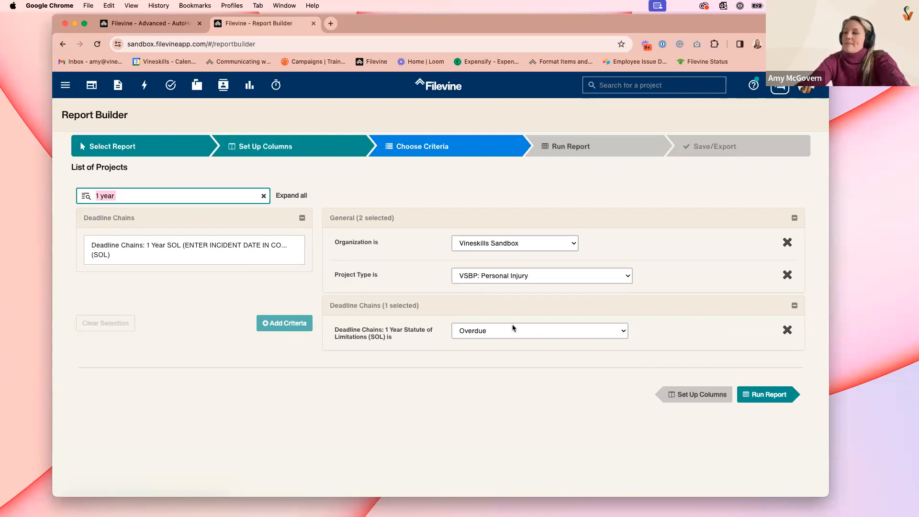
{"action": "type", "text": "statute"}
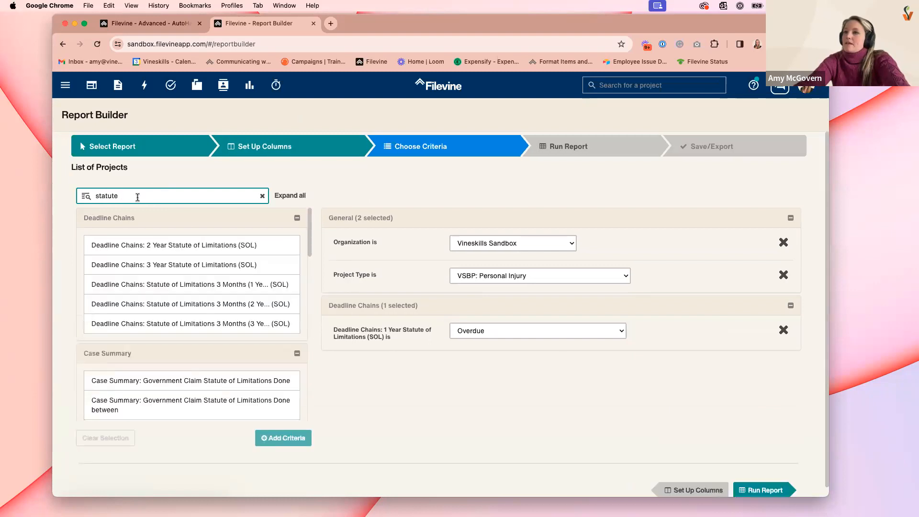
{"action": "scroll", "coordinate": [210, 274], "scroll_direction": "down", "scroll_amount": 5}
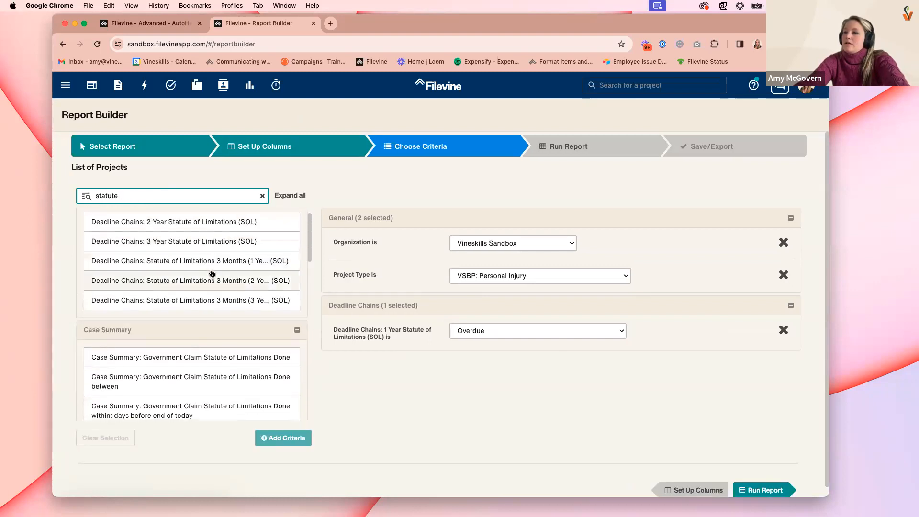
{"action": "scroll", "coordinate": [210, 275], "scroll_direction": "down", "scroll_amount": 10}
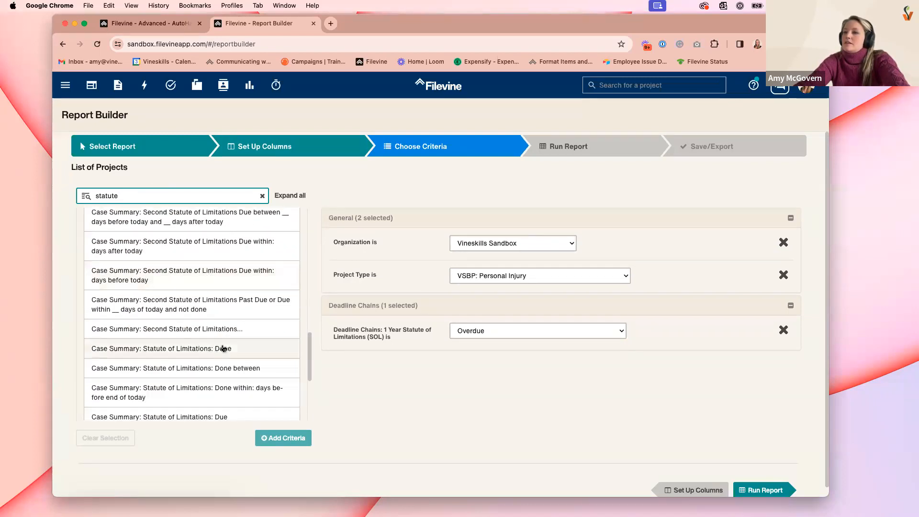
{"action": "scroll", "coordinate": [282, 353], "scroll_direction": "down", "scroll_amount": 3}
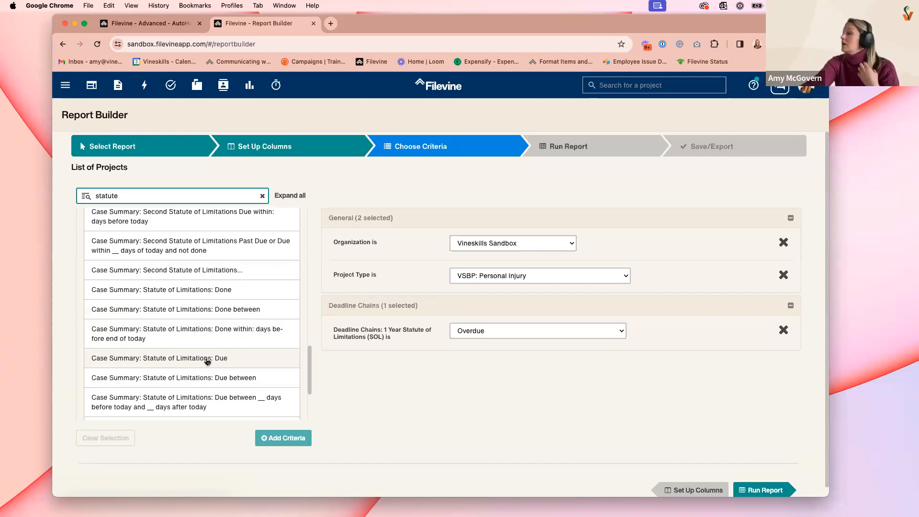
{"action": "scroll", "coordinate": [224, 358], "scroll_direction": "down", "scroll_amount": 2}
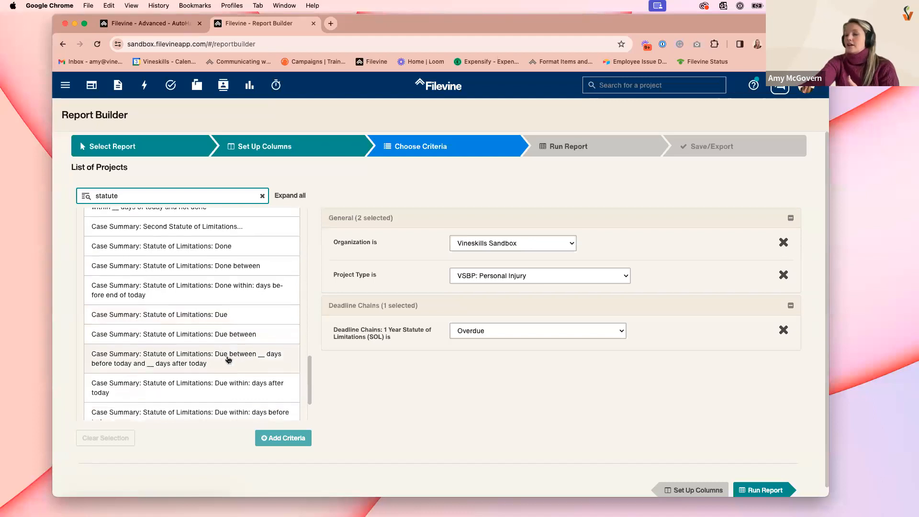
{"action": "scroll", "coordinate": [228, 360], "scroll_direction": "down", "scroll_amount": 3}
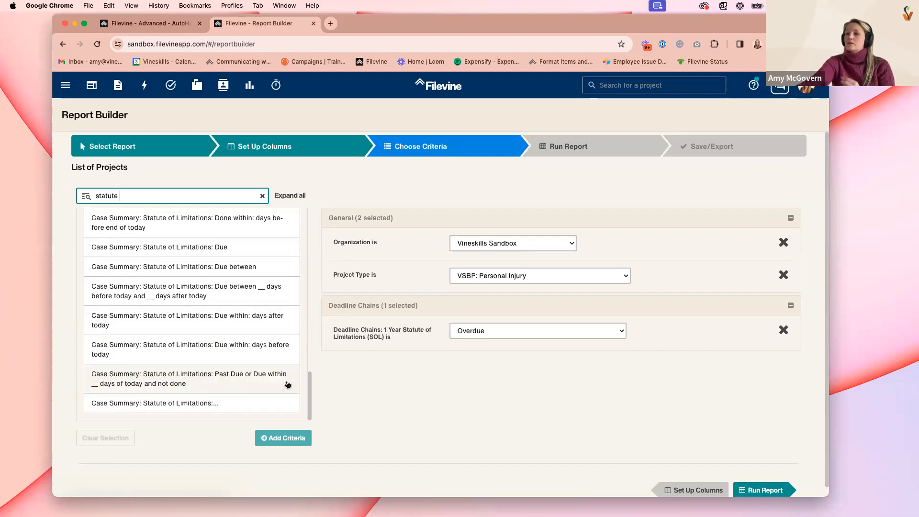
{"action": "left_click", "coordinate": [199, 382]}
{"action": "left_click", "coordinate": [291, 445]}
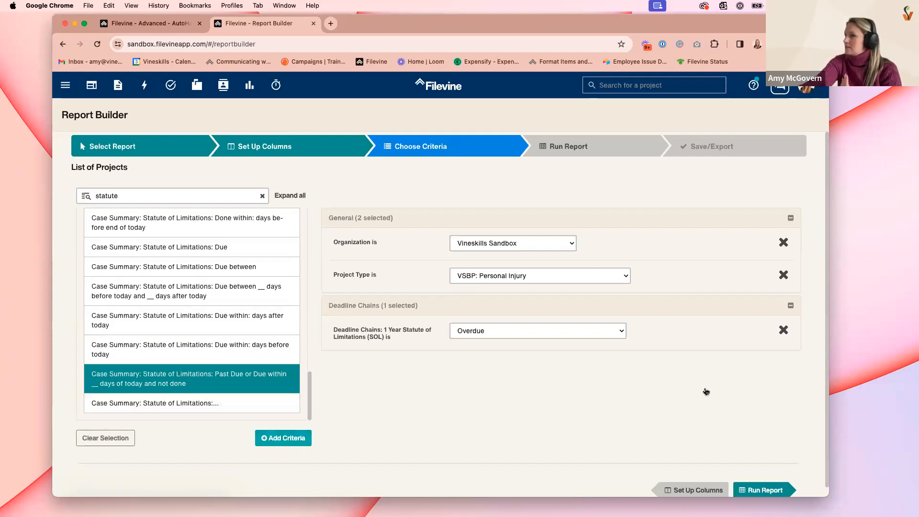
{"action": "left_click", "coordinate": [469, 403]}
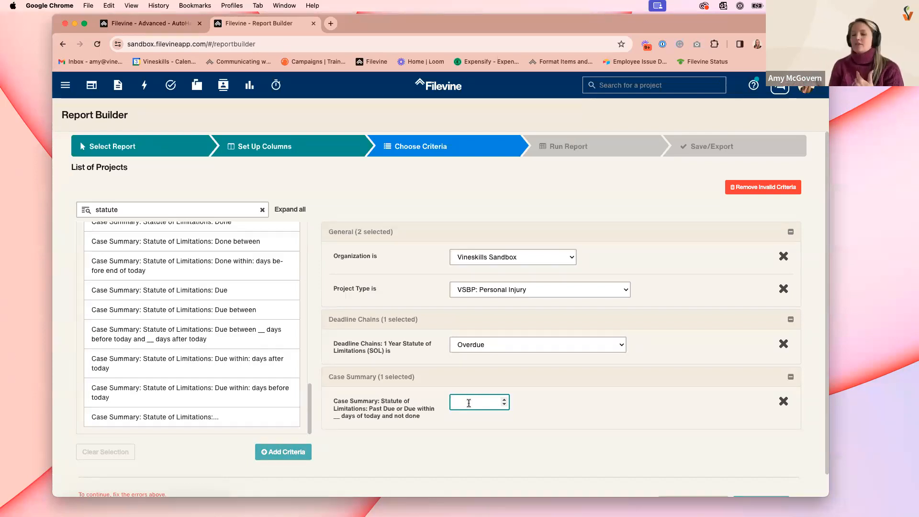
{"action": "type", "text": "180"}
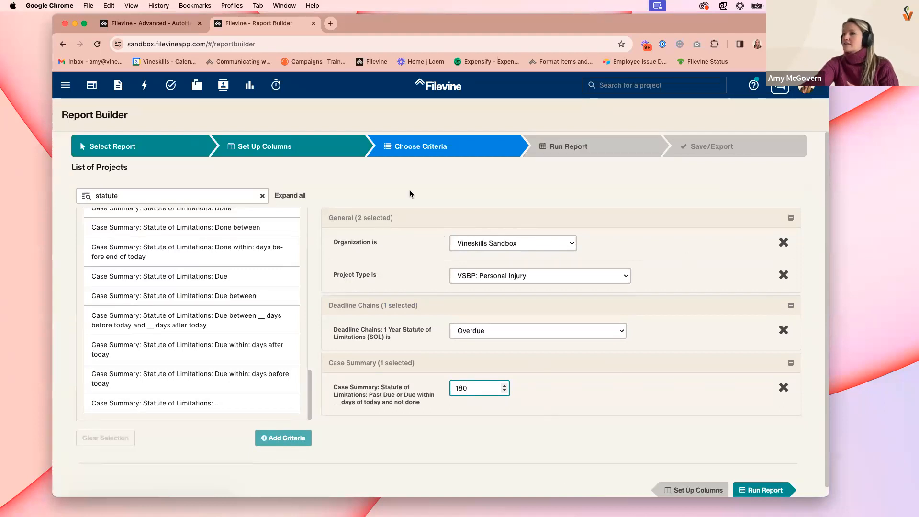
Step: Clear the criteria filter and run the List of Projects report
{"action": "scroll", "coordinate": [242, 331], "scroll_direction": "up", "scroll_amount": 15}
{"action": "left_click", "coordinate": [263, 198]}
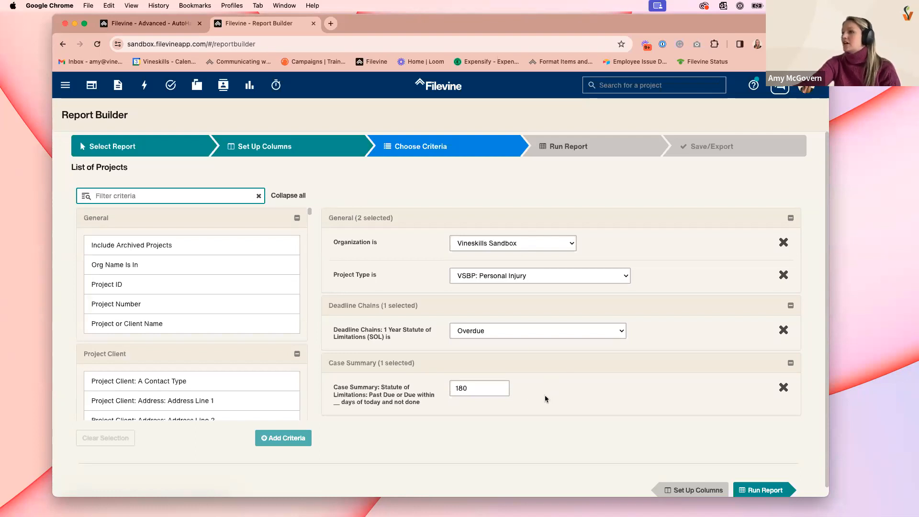
{"action": "left_click", "coordinate": [562, 152]}
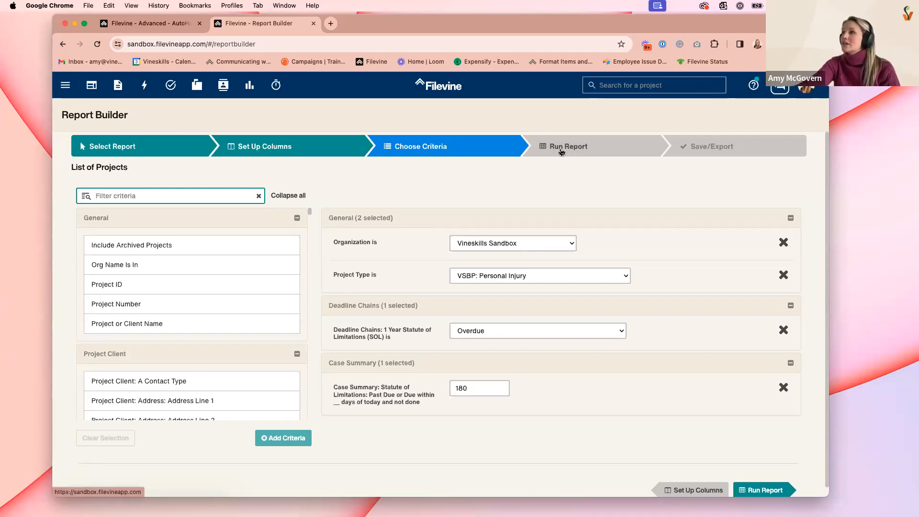
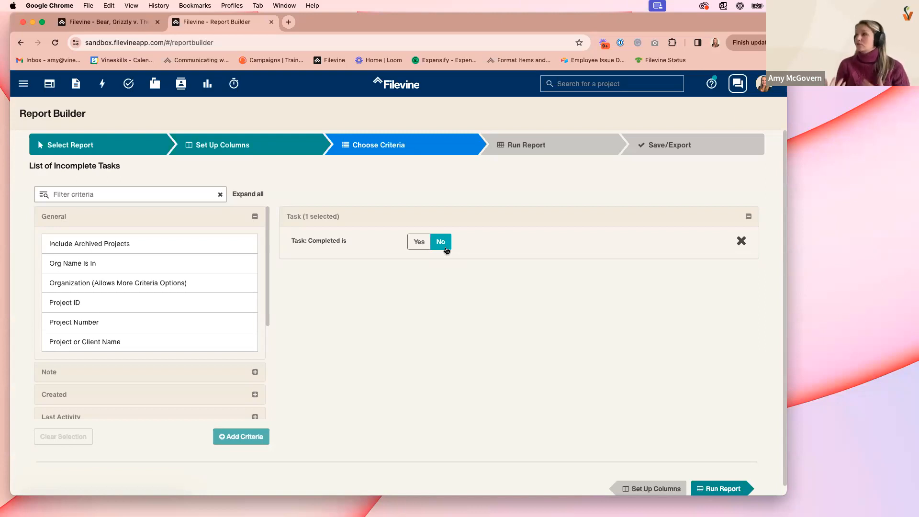
Step: Run the List of Incomplete Tasks report and group its results by Assigned To
{"action": "left_click", "coordinate": [530, 152]}
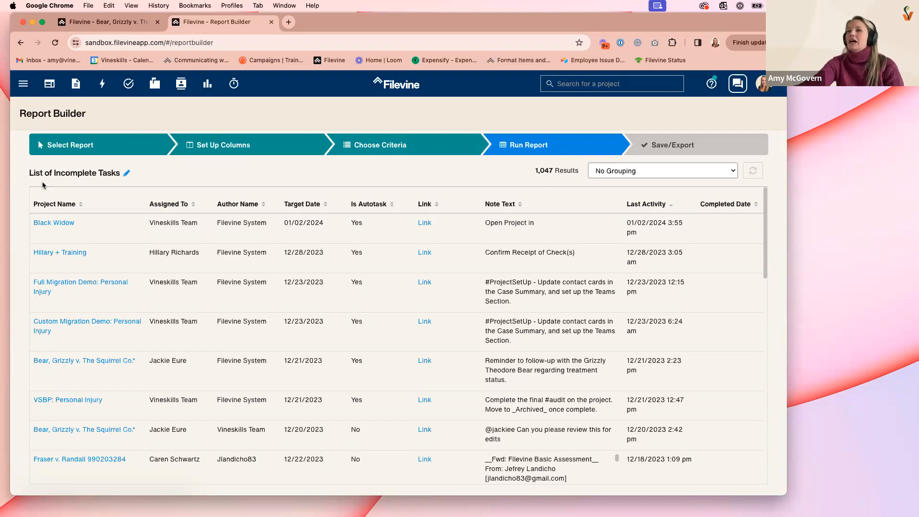
{"action": "mouse_move", "coordinate": [158, 201]}
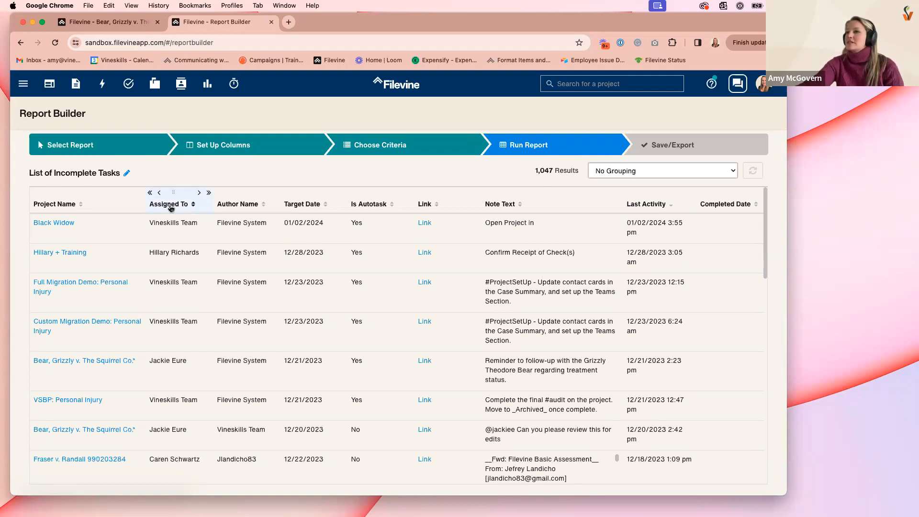
{"action": "left_click", "coordinate": [655, 176]}
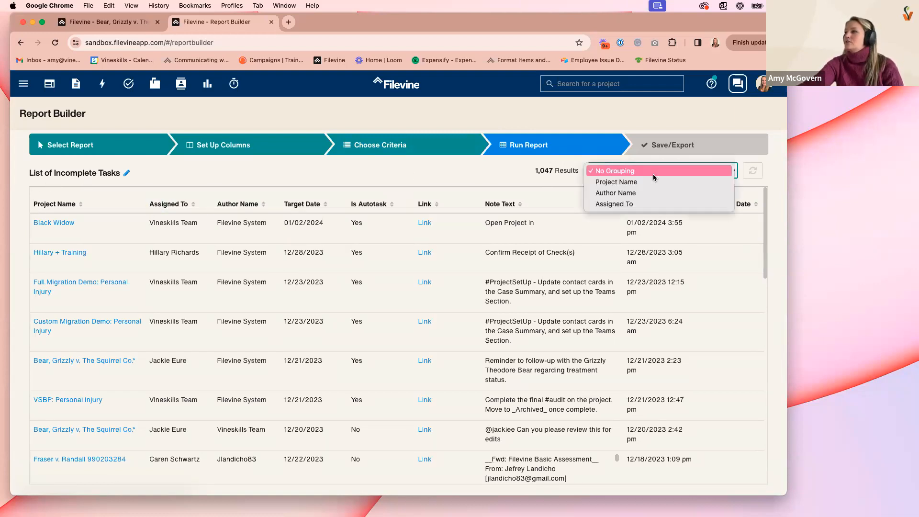
{"action": "left_click", "coordinate": [643, 204]}
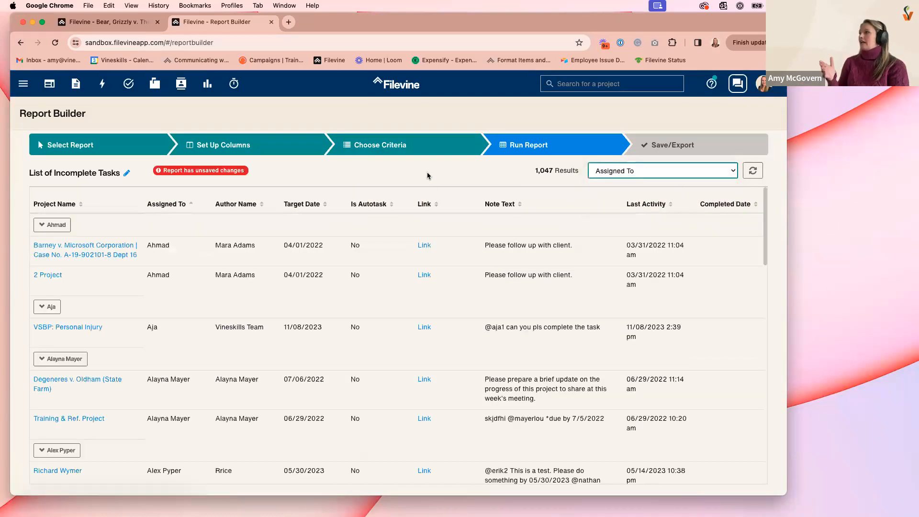
Step: Collapse the first three assignee groups in the task report results
{"action": "left_click", "coordinate": [63, 229]}
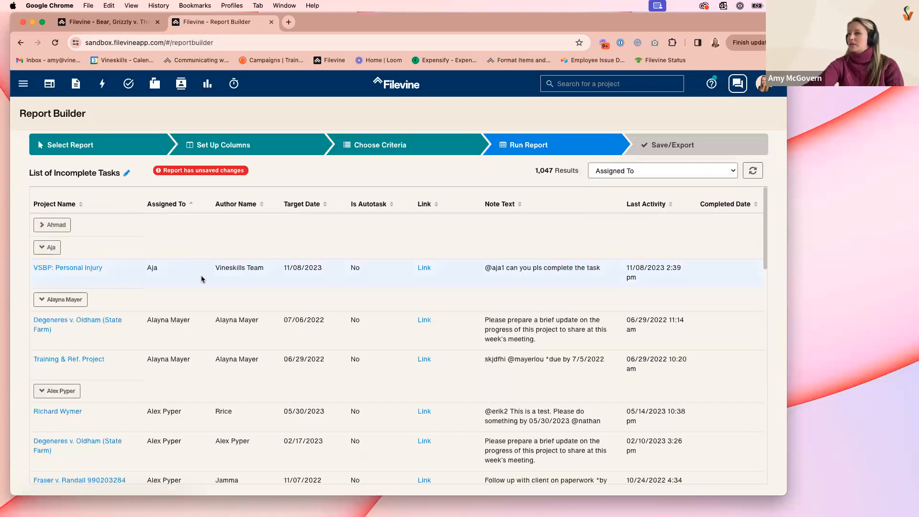
{"action": "left_click", "coordinate": [54, 250]}
{"action": "scroll", "coordinate": [62, 261], "scroll_direction": "down", "scroll_amount": 1}
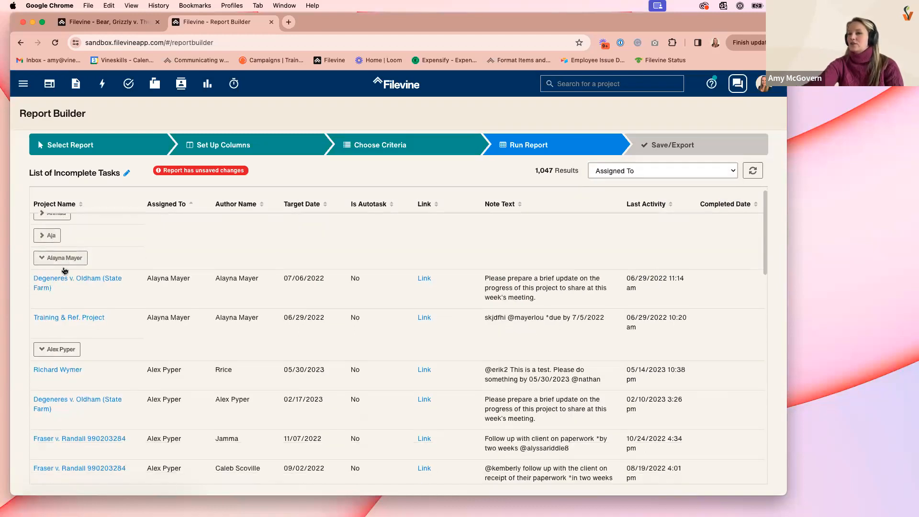
{"action": "scroll", "coordinate": [62, 257], "scroll_direction": "down", "scroll_amount": 1}
{"action": "left_click", "coordinate": [51, 244]}
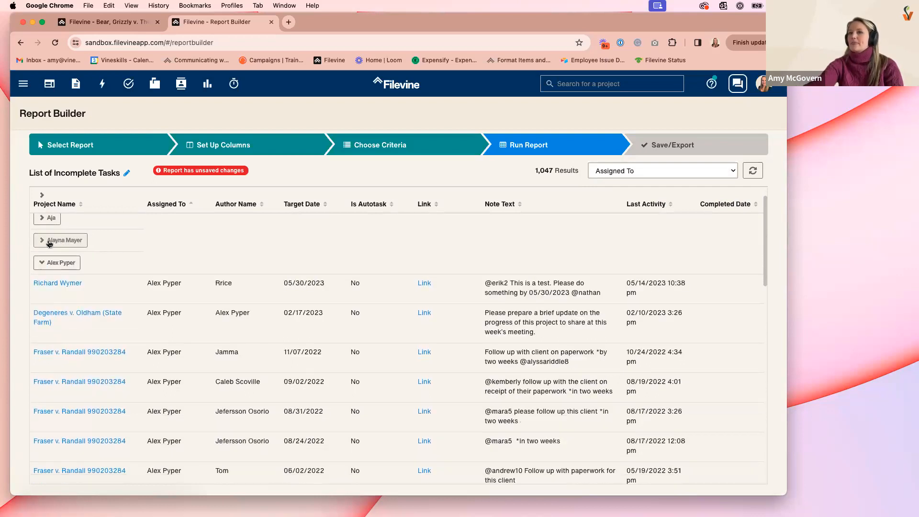
Step: Expand the first three assignee groups in the task report results again
{"action": "scroll", "coordinate": [57, 254], "scroll_direction": "down", "scroll_amount": 1}
{"action": "left_click", "coordinate": [46, 229]}
{"action": "scroll", "coordinate": [46, 239], "scroll_direction": "up", "scroll_amount": 3}
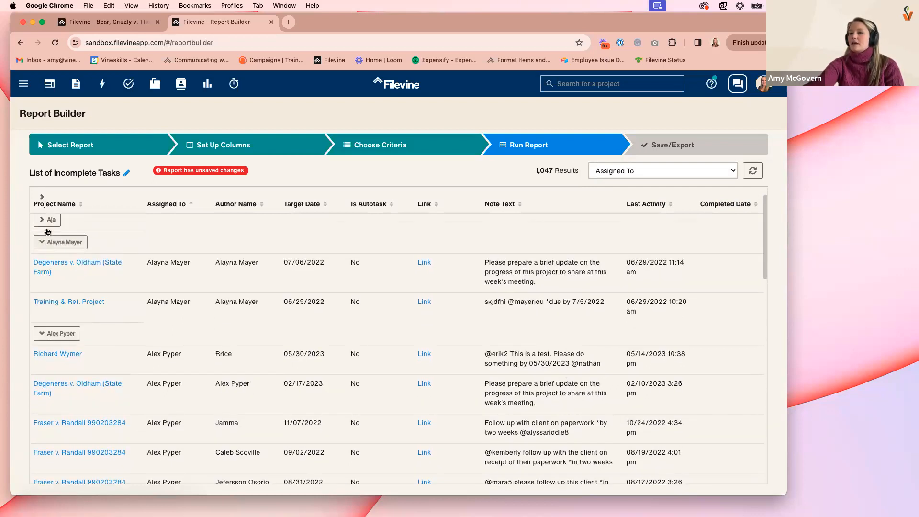
{"action": "left_click", "coordinate": [48, 247]}
{"action": "left_click", "coordinate": [47, 231]}
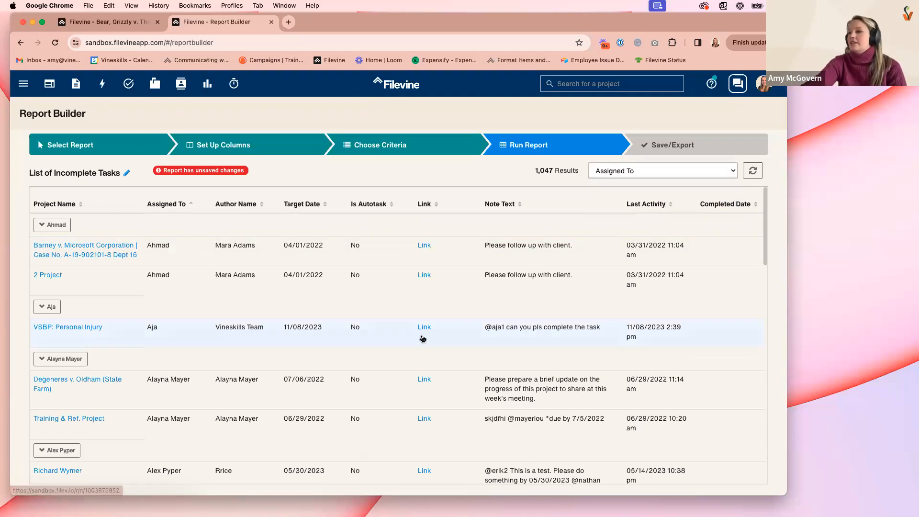
{"action": "scroll", "coordinate": [425, 331], "scroll_direction": "down", "scroll_amount": 1}
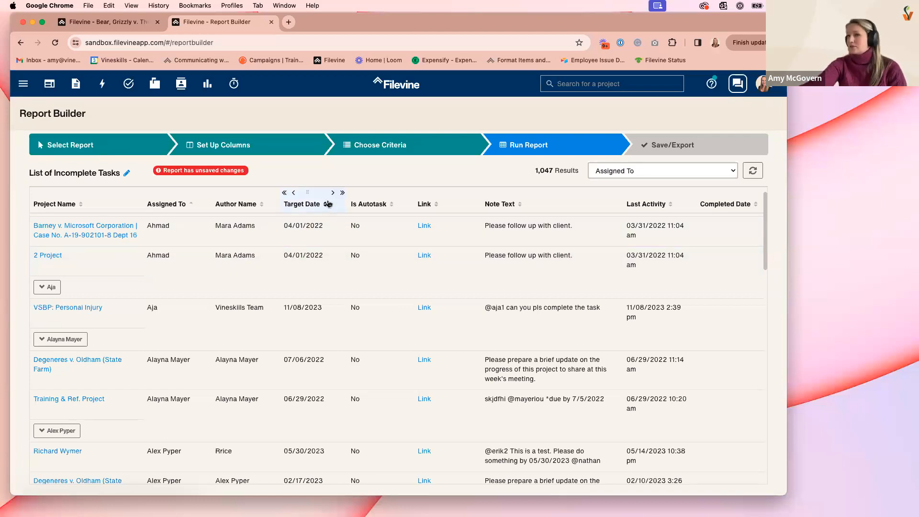
{"action": "scroll", "coordinate": [52, 344], "scroll_direction": "up", "scroll_amount": 1}
{"action": "scroll", "coordinate": [117, 390], "scroll_direction": "down", "scroll_amount": 10}
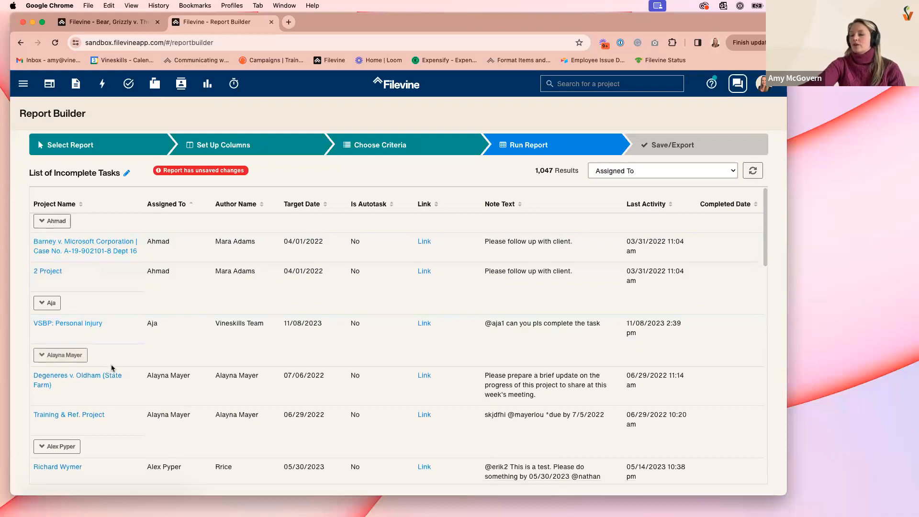
{"action": "scroll", "coordinate": [117, 396], "scroll_direction": "up", "scroll_amount": 10}
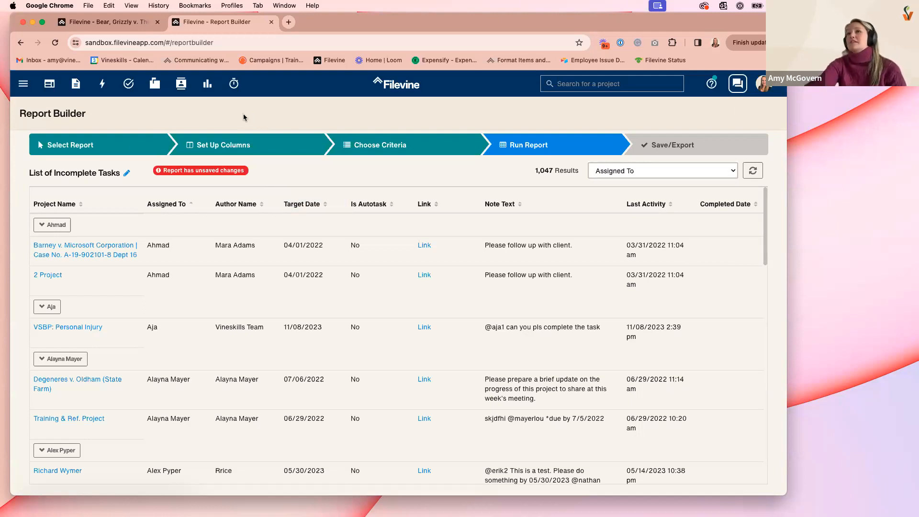
Step: Switch to the open project and examine the Handling Attorney and Statute of Limitations fields in its Case Summary
{"action": "left_click", "coordinate": [129, 22]}
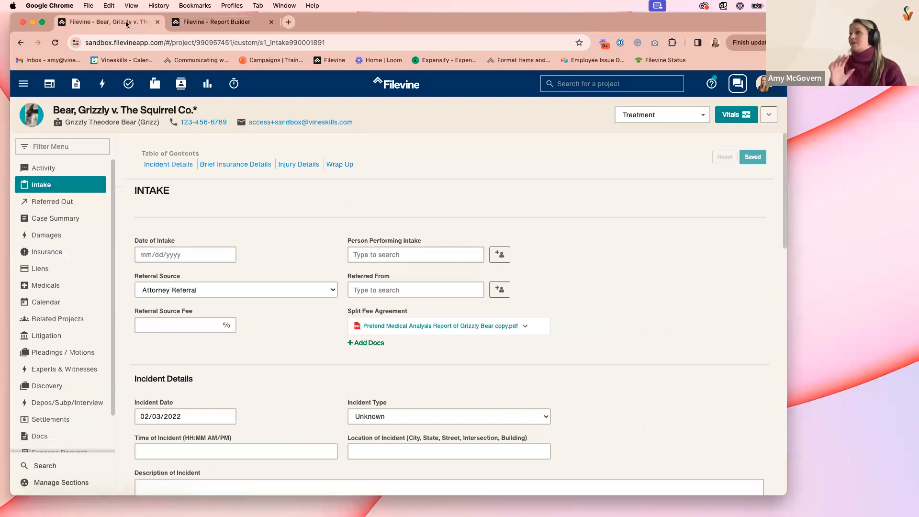
{"action": "left_click", "coordinate": [64, 221]}
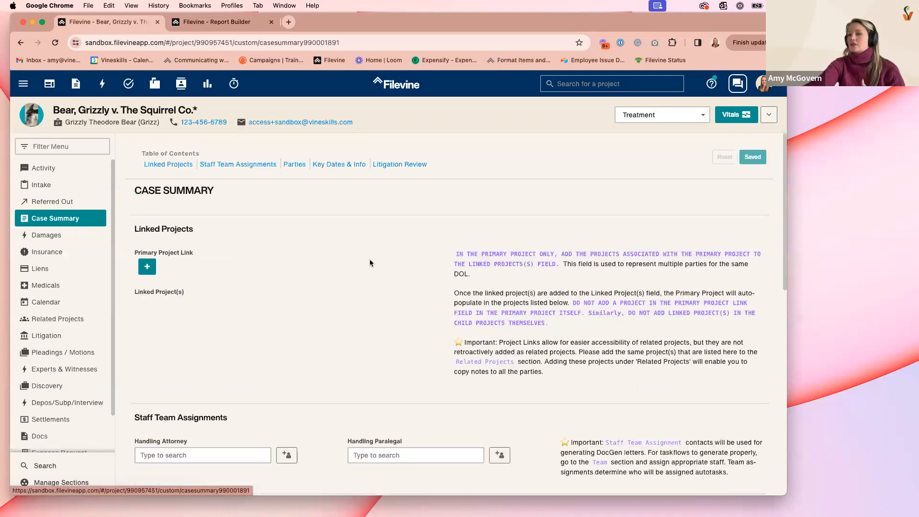
{"action": "scroll", "coordinate": [370, 263], "scroll_direction": "down", "scroll_amount": 5}
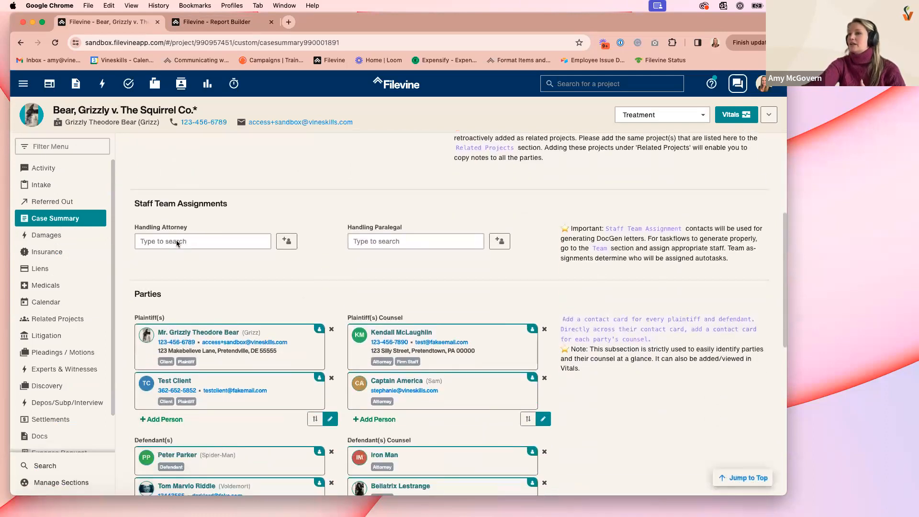
{"action": "left_click_drag", "start_coordinate": [189, 230], "coordinate": [136, 230]}
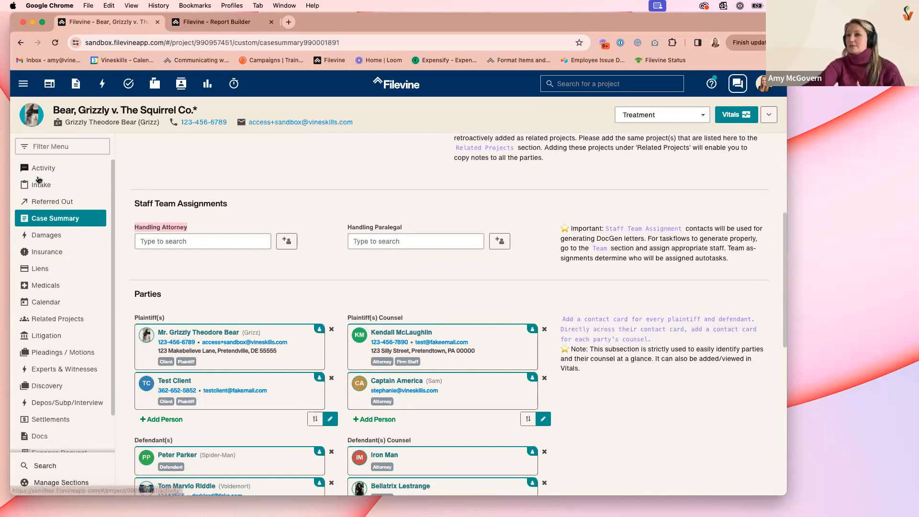
{"action": "left_click", "coordinate": [269, 210]}
{"action": "scroll", "coordinate": [335, 237], "scroll_direction": "down", "scroll_amount": 8}
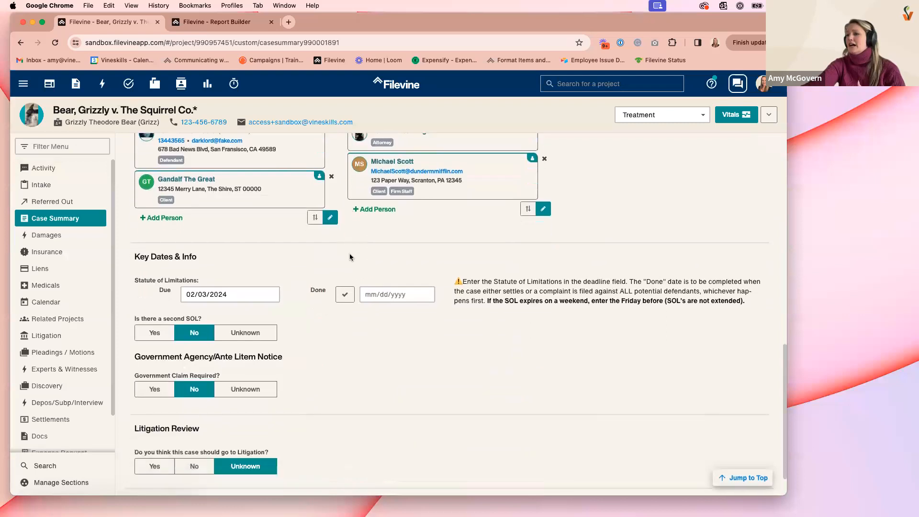
{"action": "left_click_drag", "start_coordinate": [202, 282], "coordinate": [131, 284]}
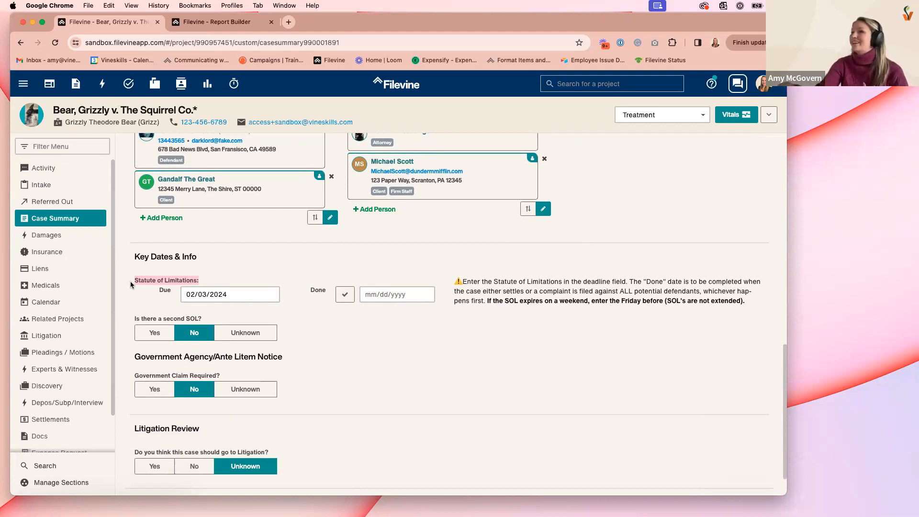
Step: Return to the Report Builder results and check the unsaved changes notice and the Assigned To grouping
{"action": "left_click_drag", "start_coordinate": [324, 23], "coordinate": [325, 48]}
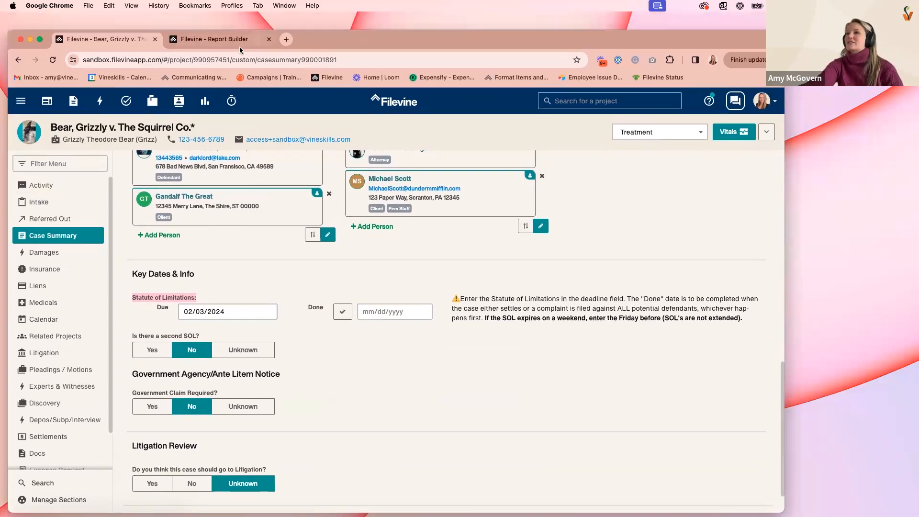
{"action": "left_click", "coordinate": [240, 46]}
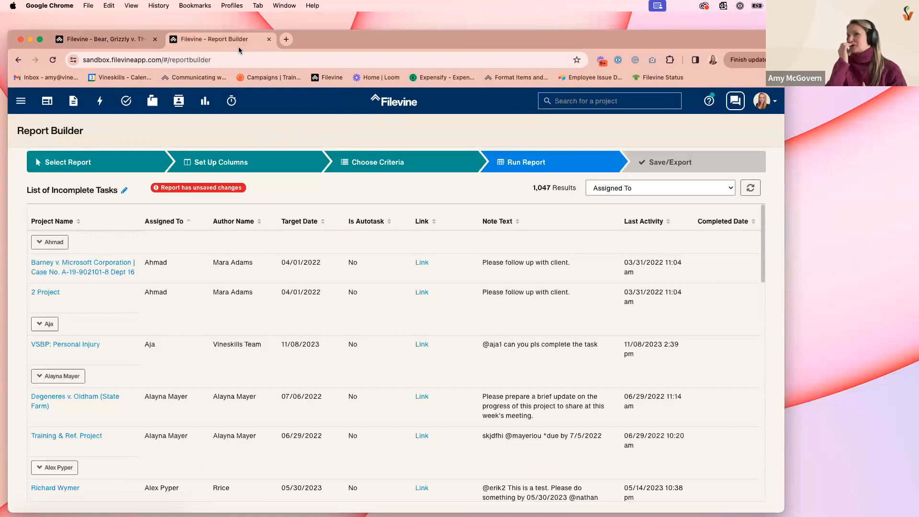
{"action": "left_click_drag", "start_coordinate": [451, 38], "coordinate": [453, 27]}
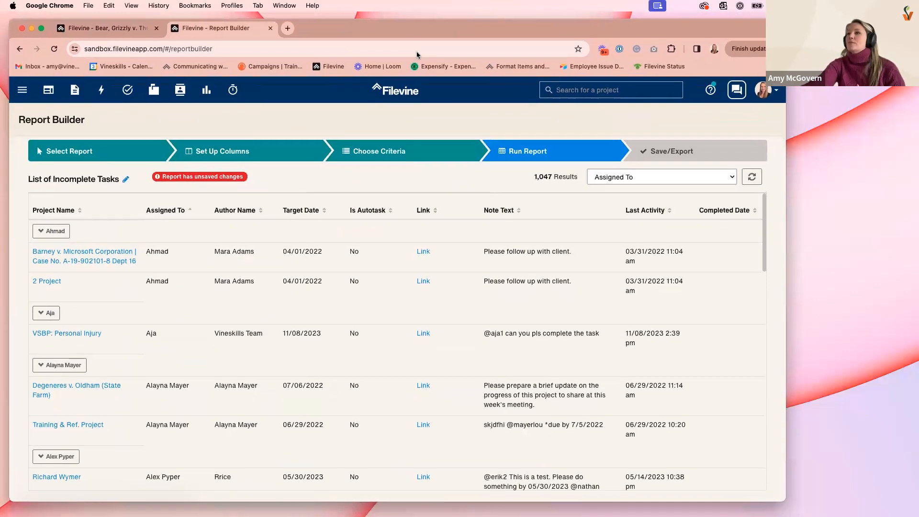
{"action": "left_click_drag", "start_coordinate": [252, 181], "coordinate": [151, 178]}
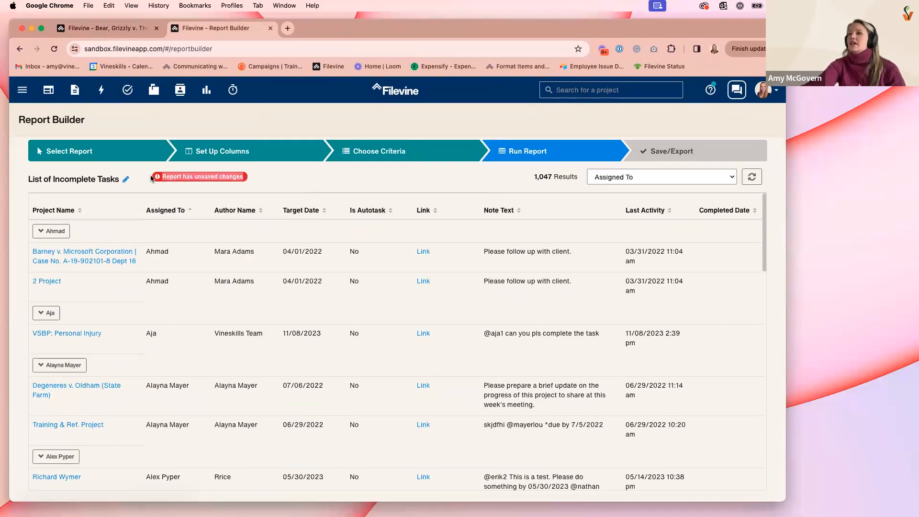
{"action": "left_click", "coordinate": [216, 175]}
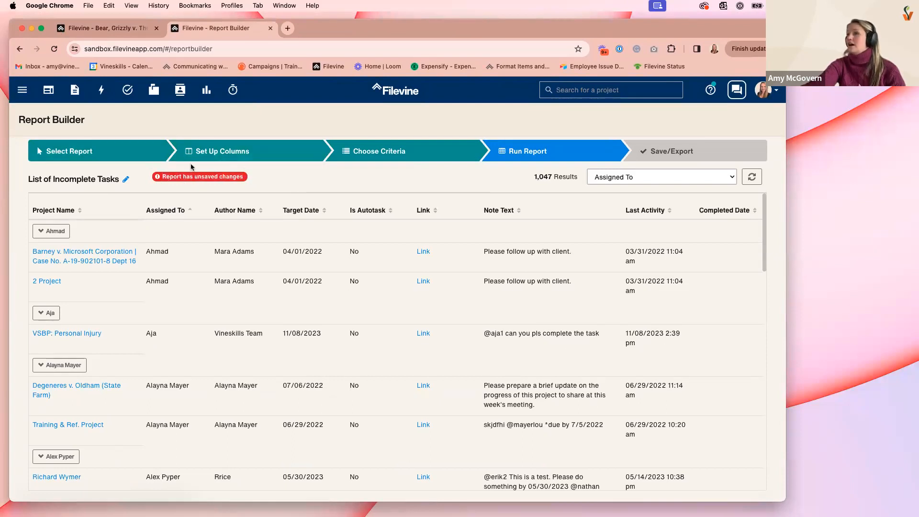
{"action": "right_click", "coordinate": [276, 182]}
{"action": "left_click", "coordinate": [264, 184]}
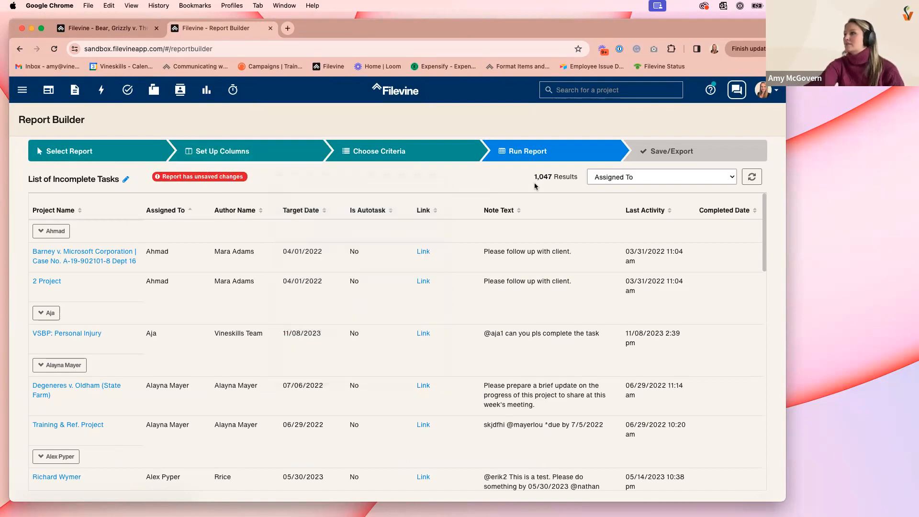
{"action": "left_click", "coordinate": [632, 181]}
{"action": "left_click", "coordinate": [632, 180]}
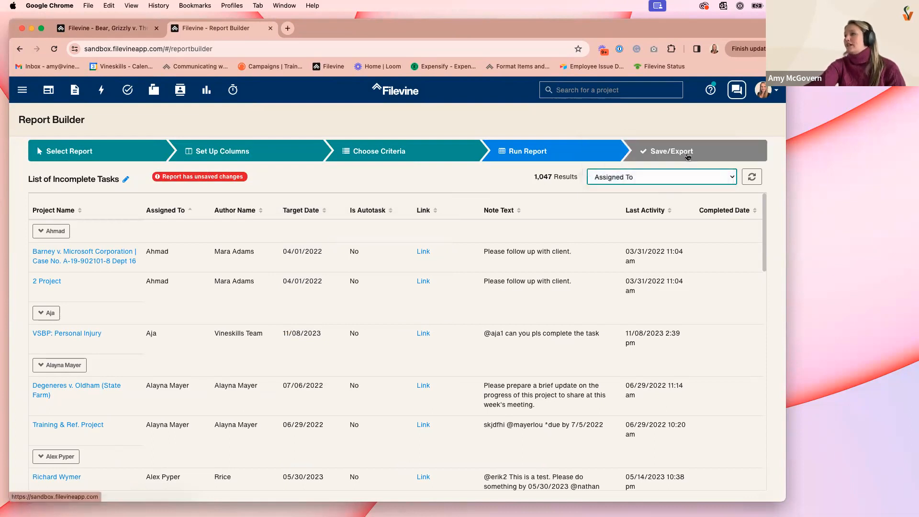
Step: Save a copy of the List of Incomplete Tasks report, appending a hyphen and the owner's first name to its title
{"action": "left_click", "coordinate": [689, 157]}
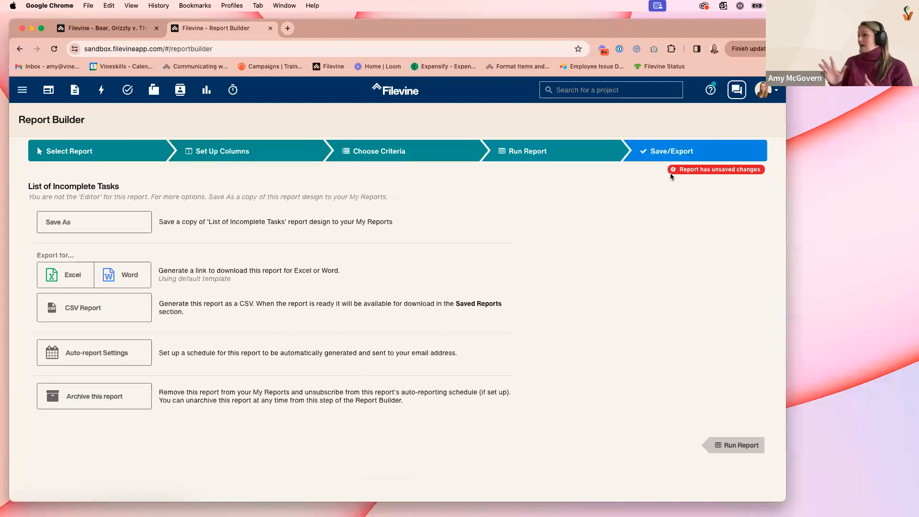
{"action": "mouse_move", "coordinate": [671, 176]}
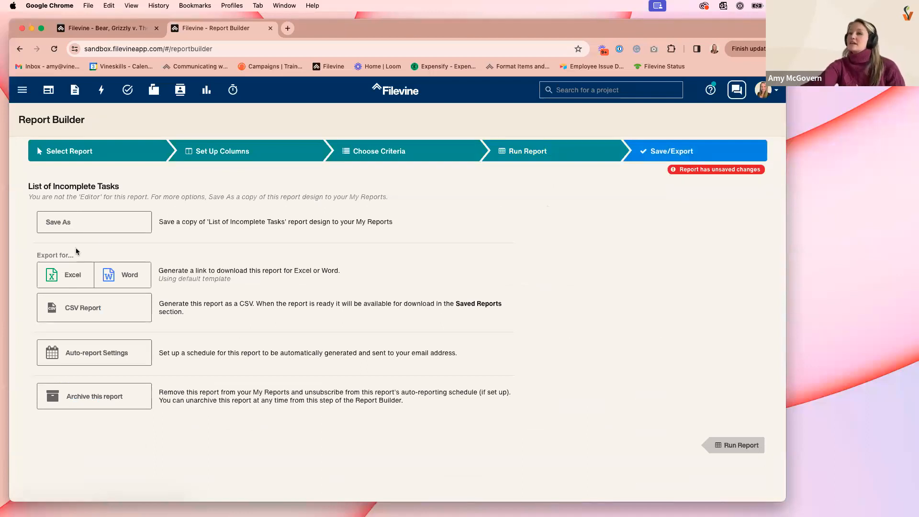
{"action": "left_click", "coordinate": [70, 223]}
{"action": "left_click", "coordinate": [420, 137]}
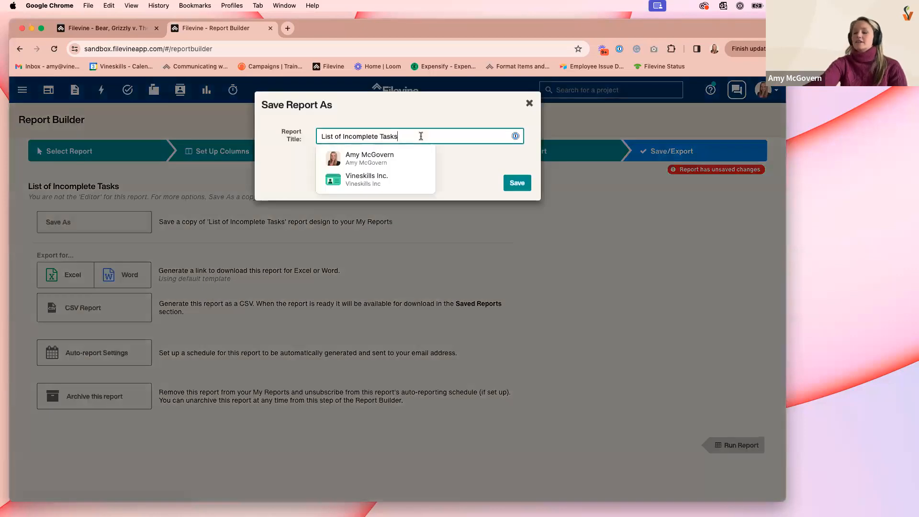
{"action": "type", "text": "- Amy"}
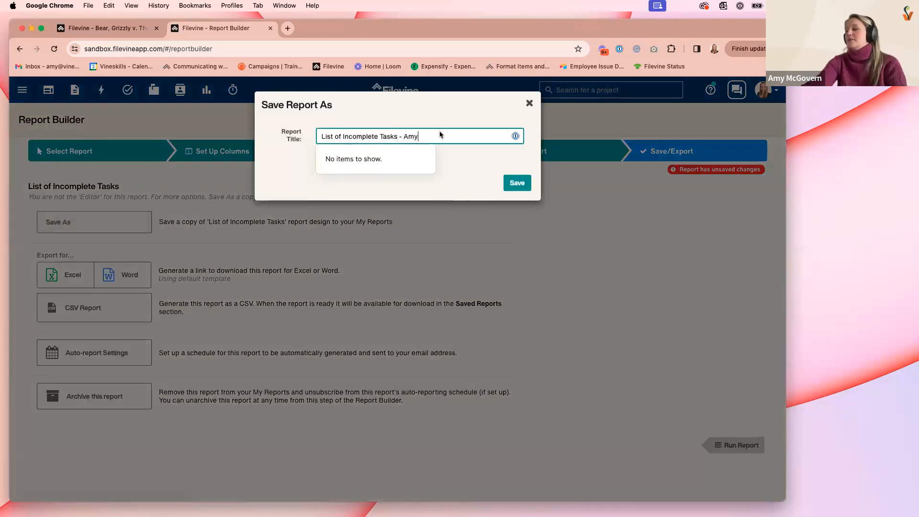
{"action": "left_click", "coordinate": [514, 183]}
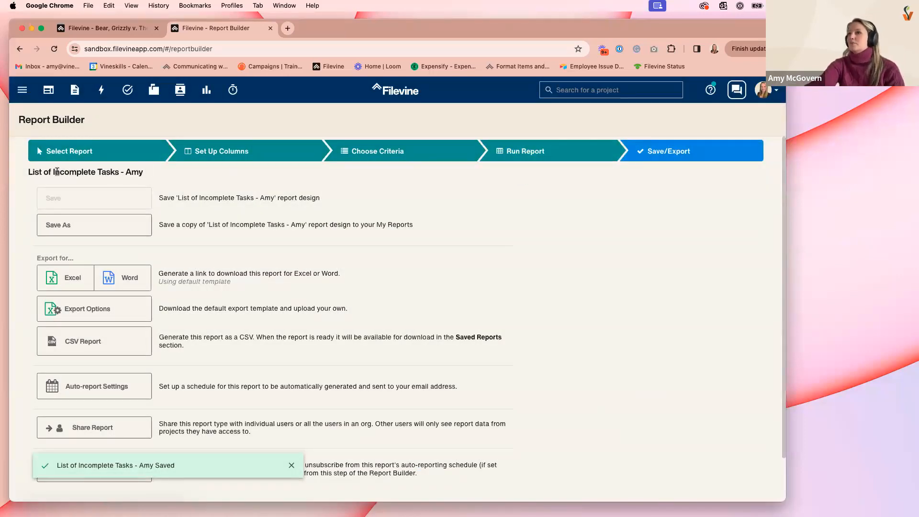
Step: Review the saved report's results, then examine its available save, export, auto-report and sharing options
{"action": "left_click", "coordinate": [535, 157]}
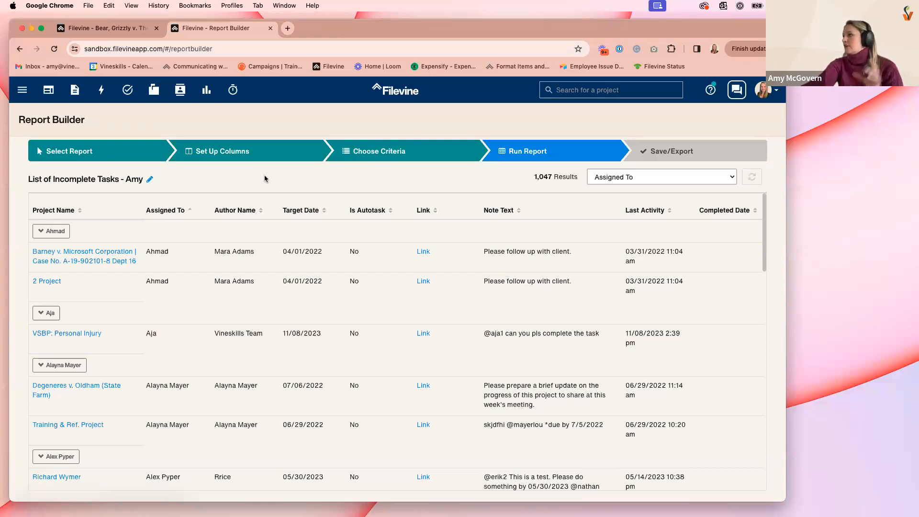
{"action": "left_click", "coordinate": [658, 153]}
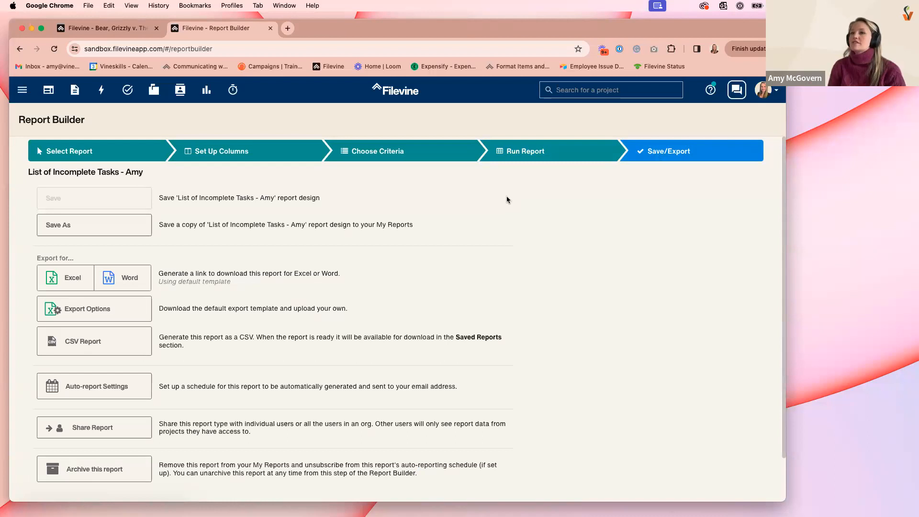
{"action": "scroll", "coordinate": [100, 225], "scroll_direction": "down", "scroll_amount": 2}
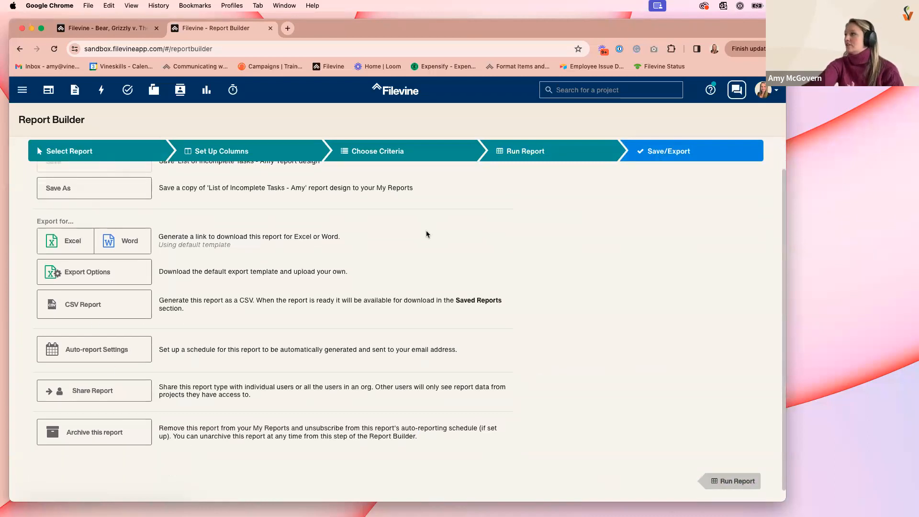
{"action": "scroll", "coordinate": [428, 234], "scroll_direction": "up", "scroll_amount": 1}
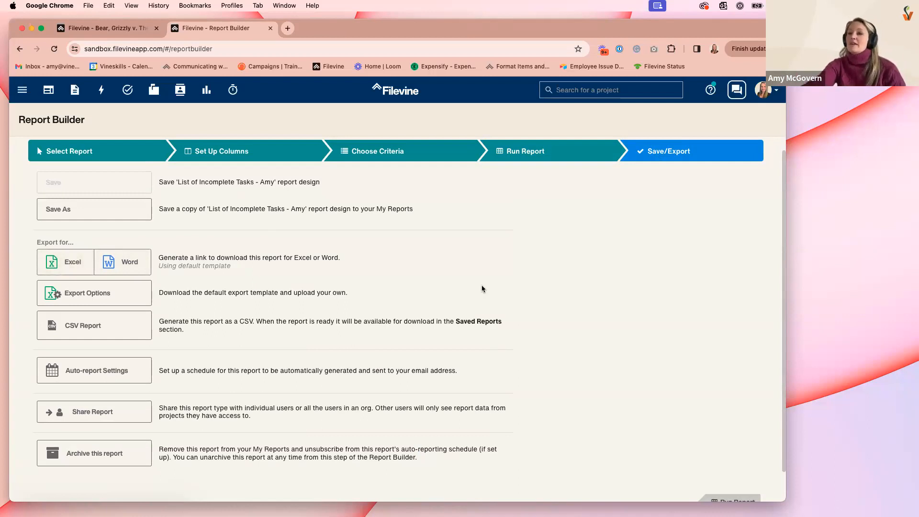
Step: Generate the report's default Excel export template, download it and open the file in Excel
{"action": "left_click", "coordinate": [102, 296]}
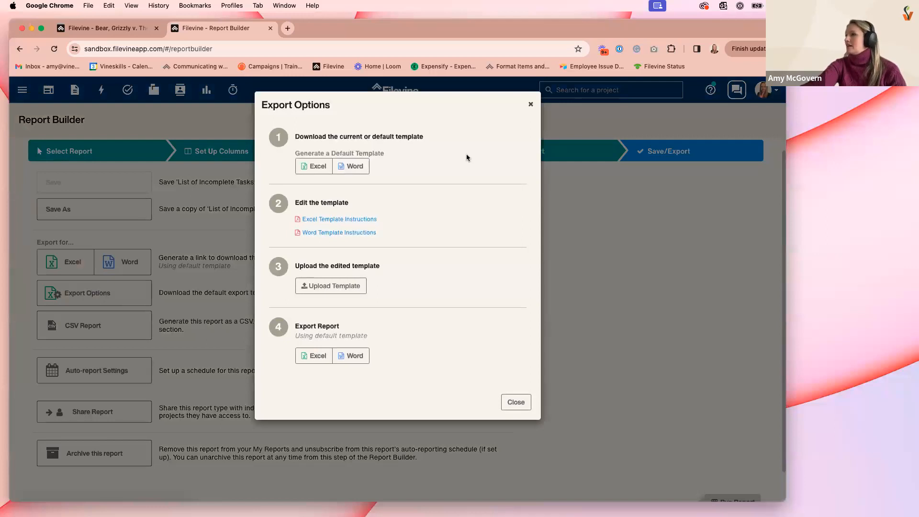
{"action": "left_click", "coordinate": [312, 167]}
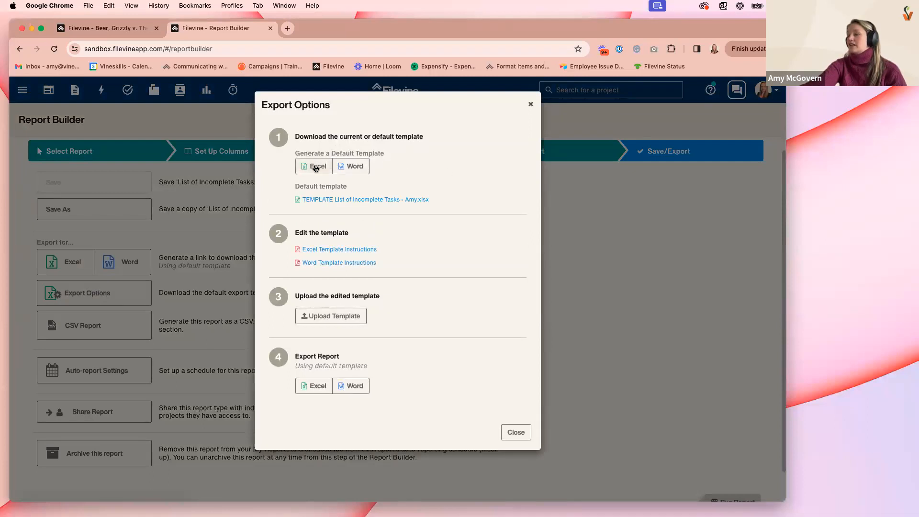
{"action": "left_click", "coordinate": [345, 200]}
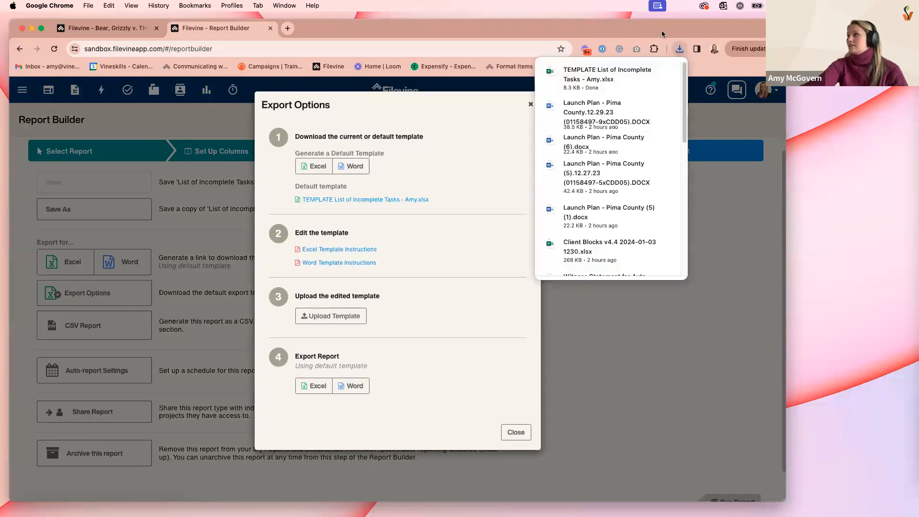
{"action": "left_click", "coordinate": [680, 50]}
{"action": "left_click", "coordinate": [622, 96]}
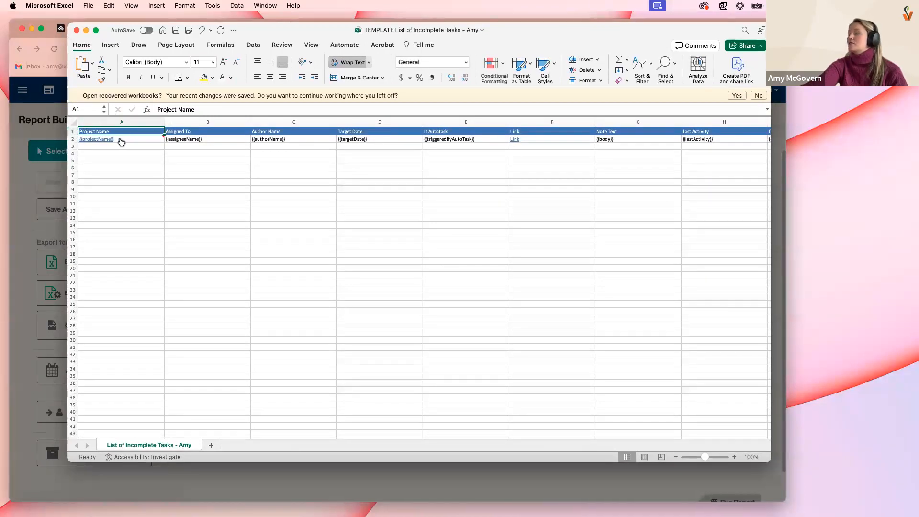
Step: Add filters to the header row of the template, save the workbook and close it
{"action": "left_click", "coordinate": [73, 131]}
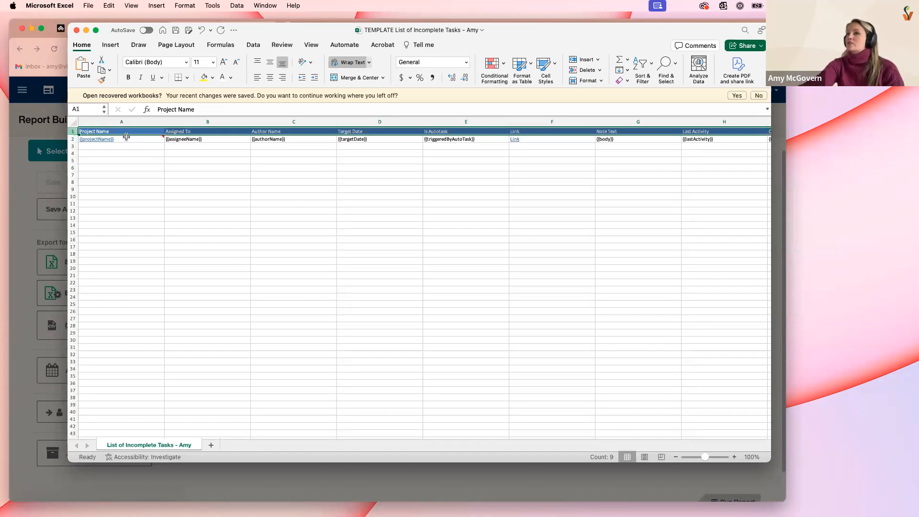
{"action": "left_click", "coordinate": [644, 72]}
{"action": "left_click", "coordinate": [659, 119]}
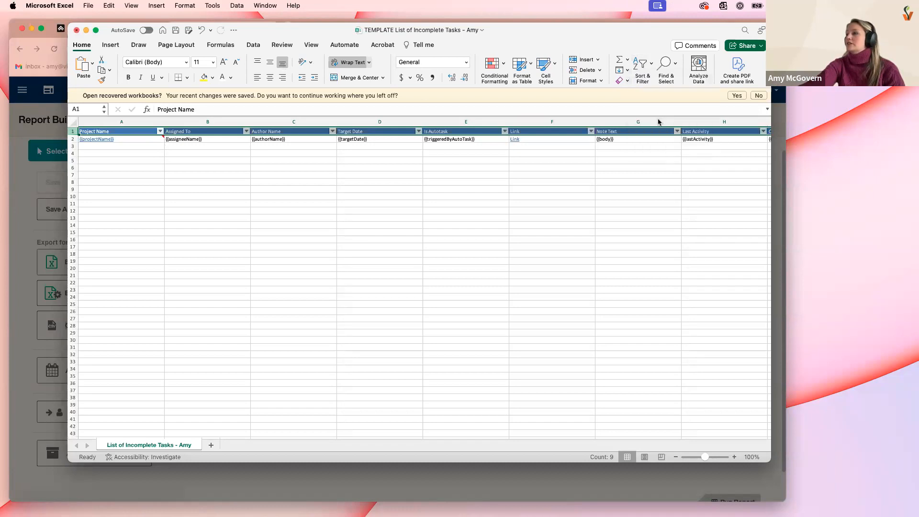
{"action": "left_click", "coordinate": [356, 171]}
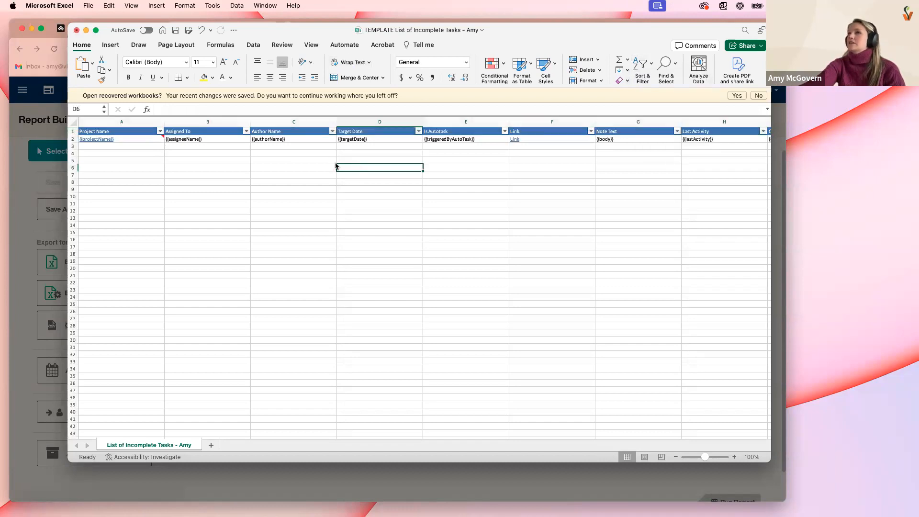
{"action": "left_click", "coordinate": [89, 5]}
{"action": "left_click", "coordinate": [91, 78]}
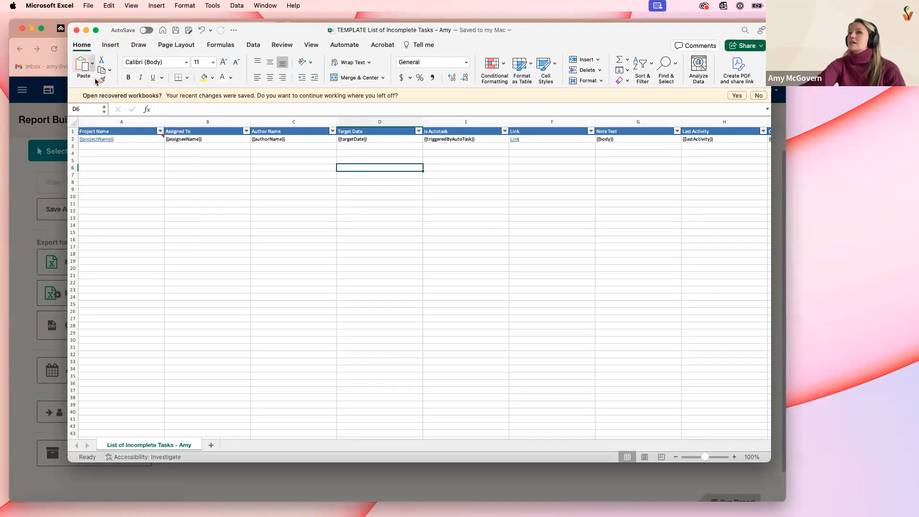
{"action": "left_click", "coordinate": [76, 31]}
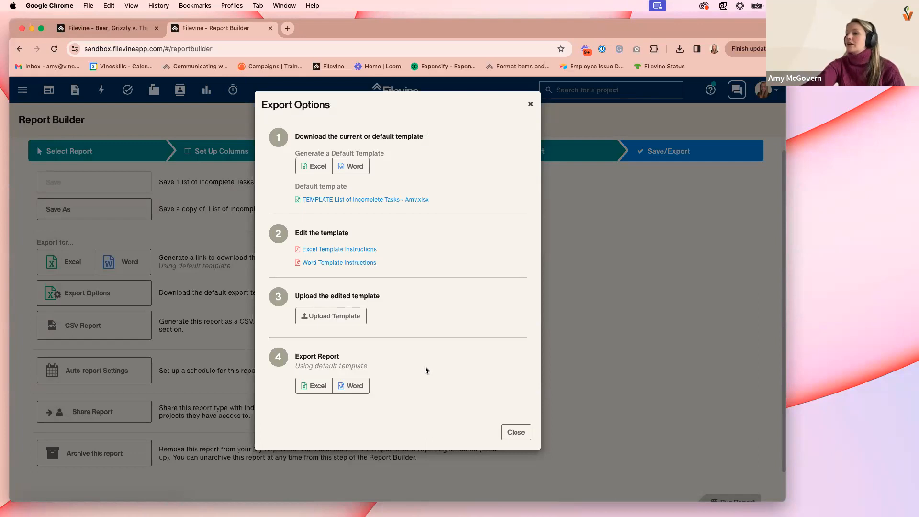
Step: Upload the edited List of Incomplete Tasks Excel template from the Downloads folder as the report's export template
{"action": "left_click", "coordinate": [336, 317]}
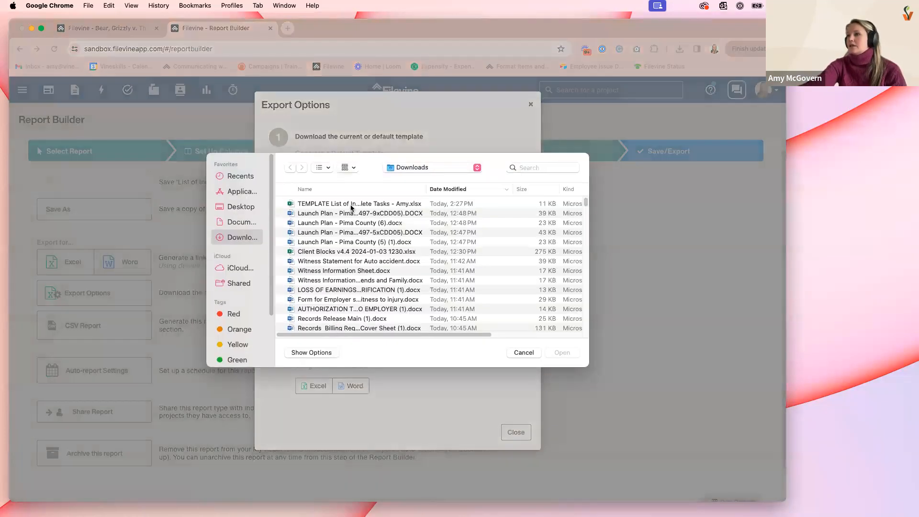
{"action": "left_click", "coordinate": [353, 204]}
{"action": "left_click", "coordinate": [568, 353]}
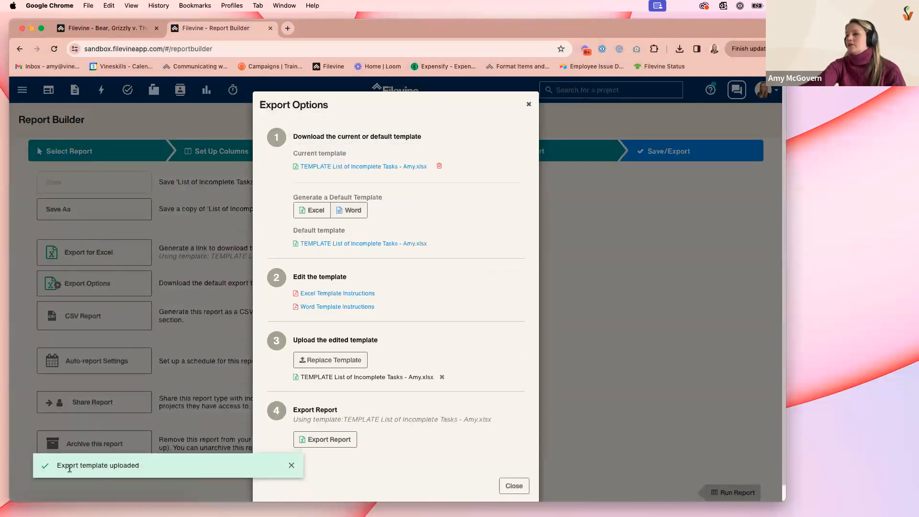
{"action": "left_click", "coordinate": [292, 465]}
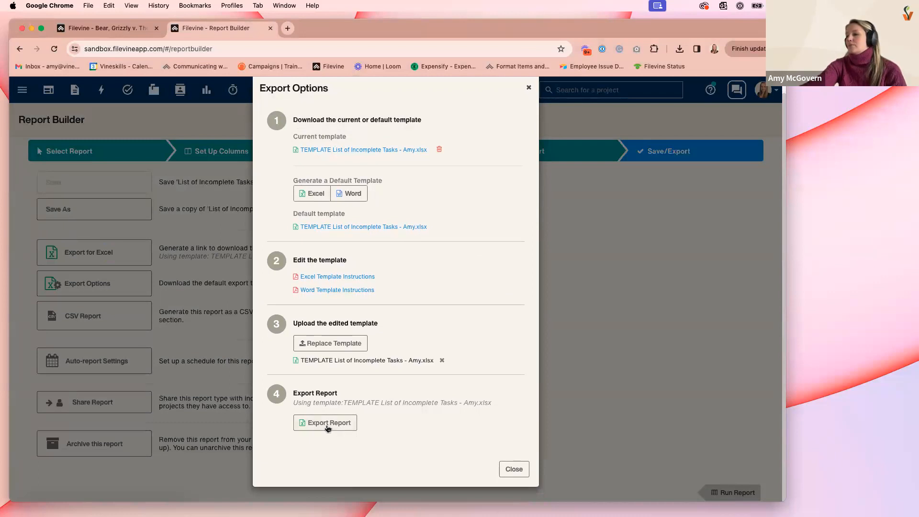
Step: Try to export the report using the uploaded template, and close the export options
{"action": "left_click", "coordinate": [328, 425]}
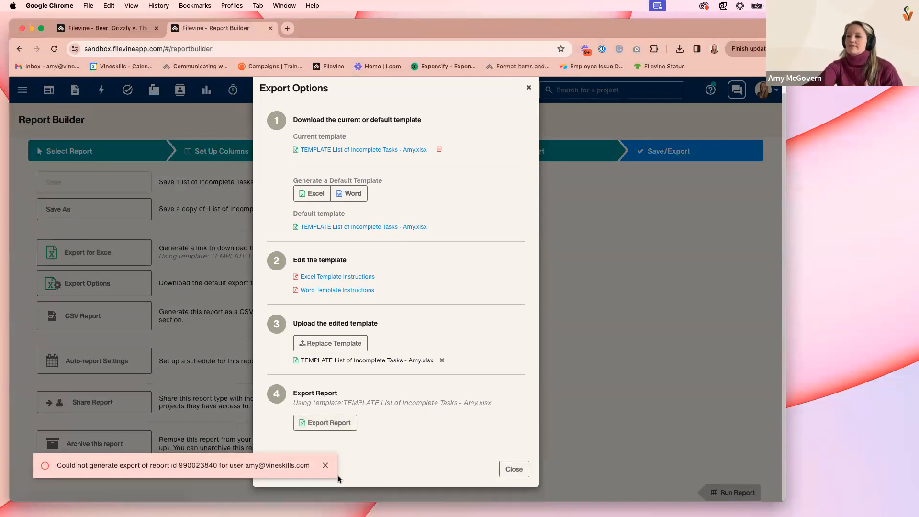
{"action": "left_click", "coordinate": [324, 467]}
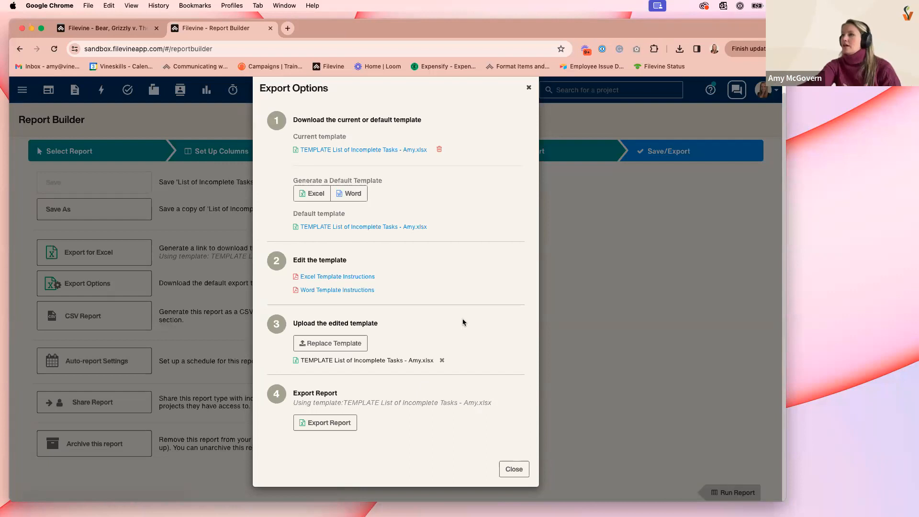
{"action": "left_click", "coordinate": [529, 89]}
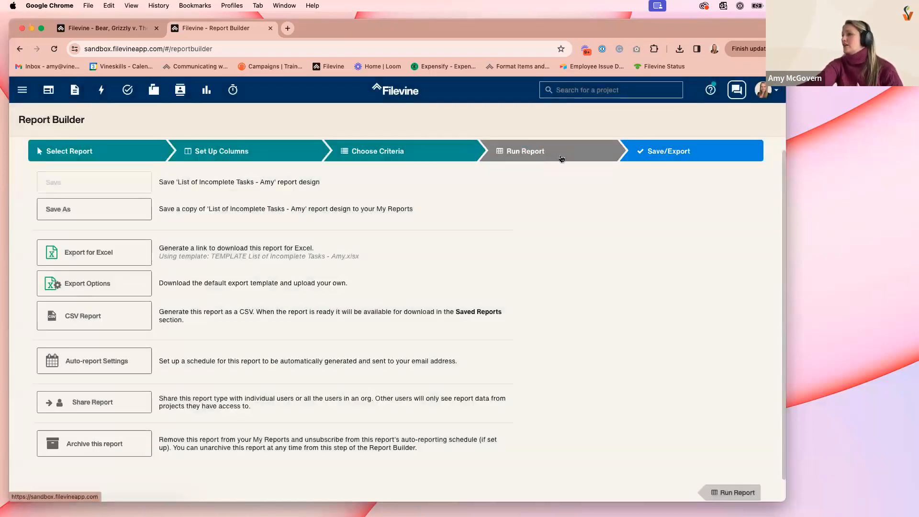
Step: Review the report's results grouped by assignee, and check its export options again
{"action": "left_click", "coordinate": [562, 158]}
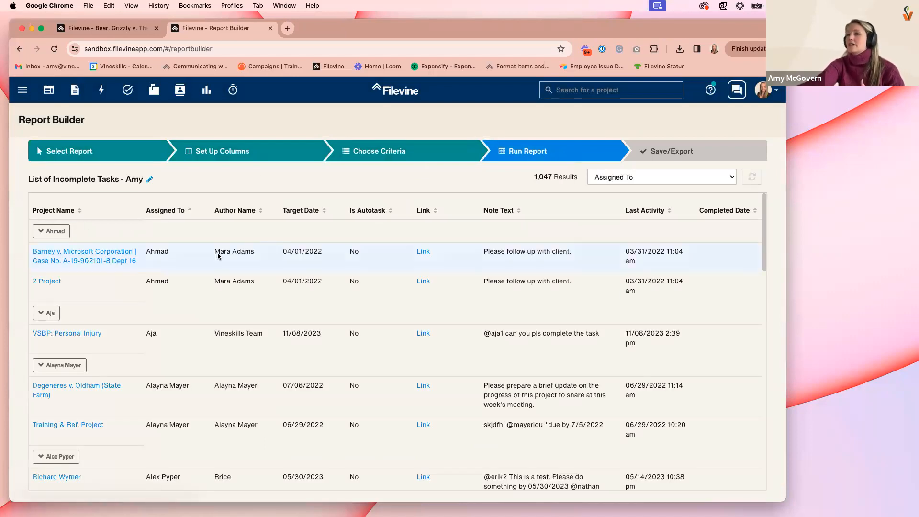
{"action": "left_click", "coordinate": [676, 157]}
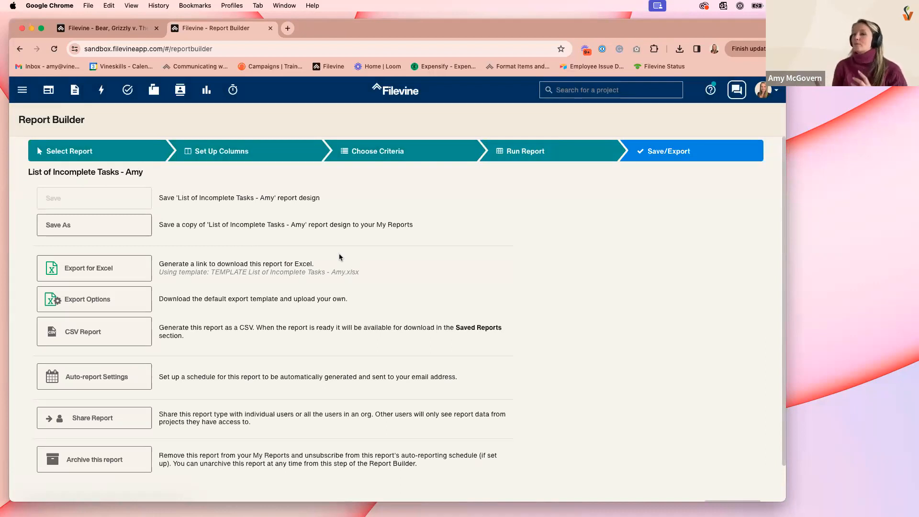
{"action": "left_click", "coordinate": [119, 298]}
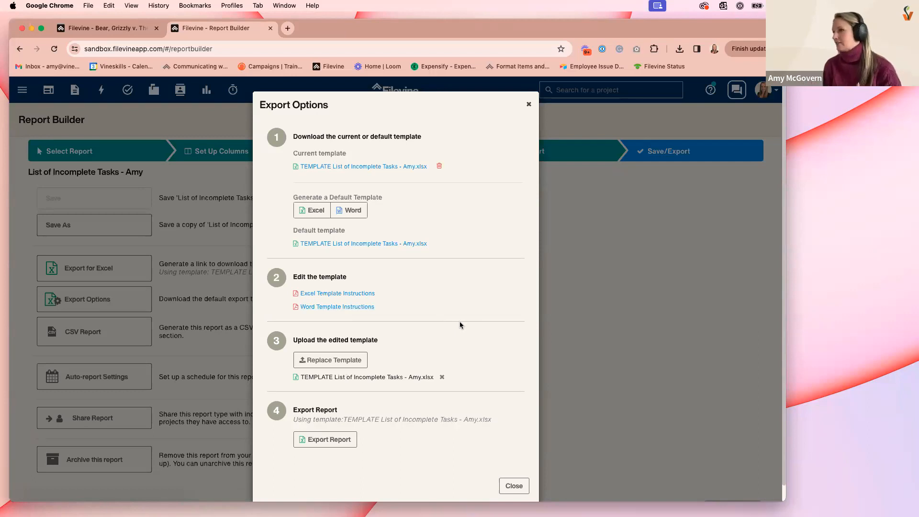
{"action": "left_click", "coordinate": [528, 105]}
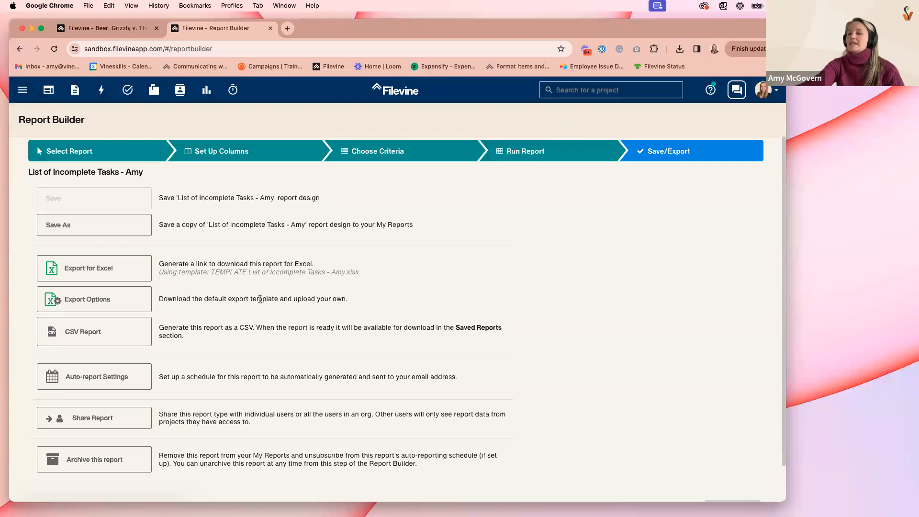
Step: Open the report's auto-report settings and try the Weekly and Monthly schedule frequencies
{"action": "scroll", "coordinate": [277, 302], "scroll_direction": "down", "scroll_amount": 1}
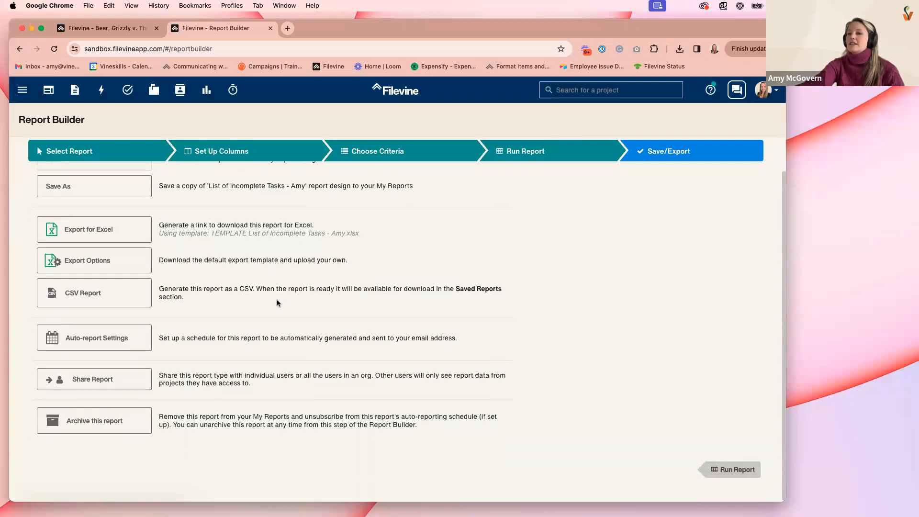
{"action": "left_click", "coordinate": [109, 340]}
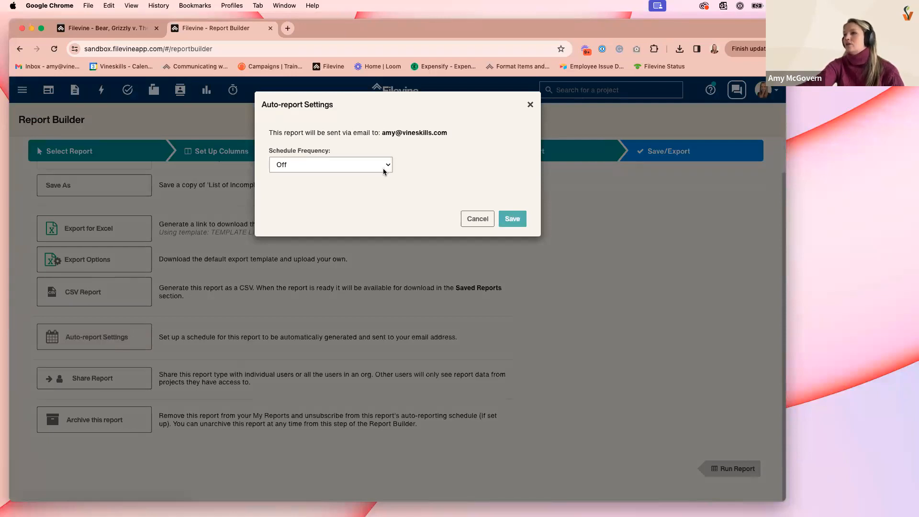
{"action": "left_click", "coordinate": [383, 172]}
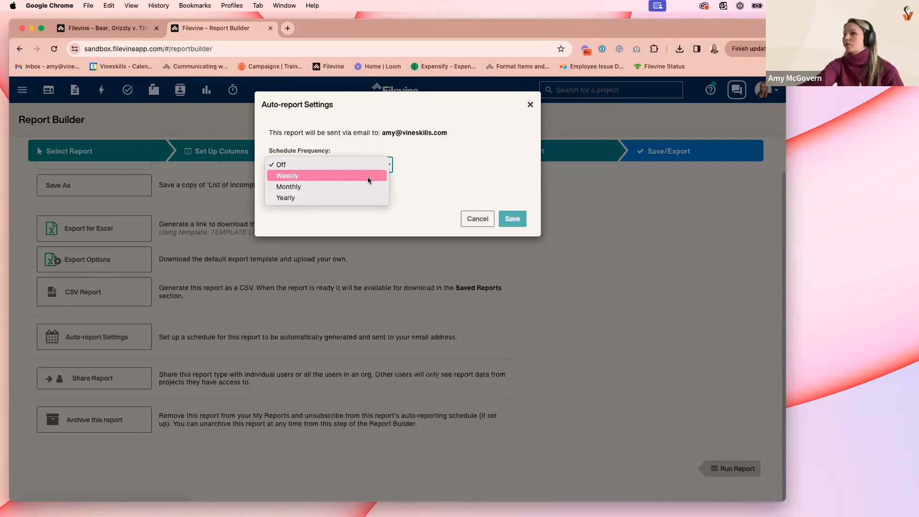
{"action": "left_click", "coordinate": [369, 180]}
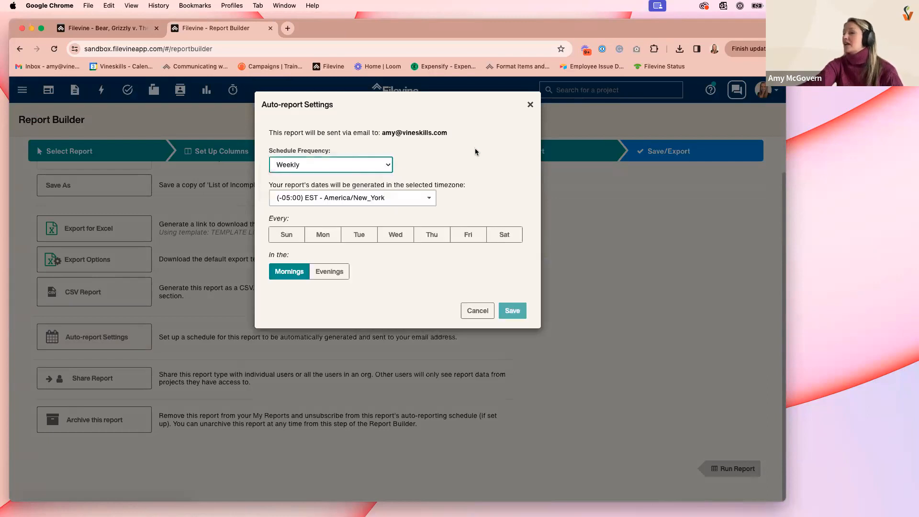
{"action": "left_click", "coordinate": [372, 165]}
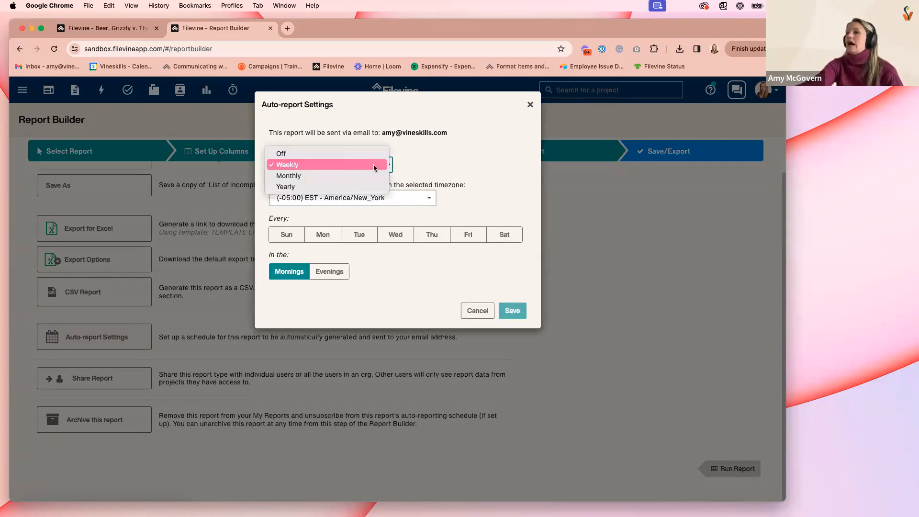
{"action": "left_click", "coordinate": [369, 177]}
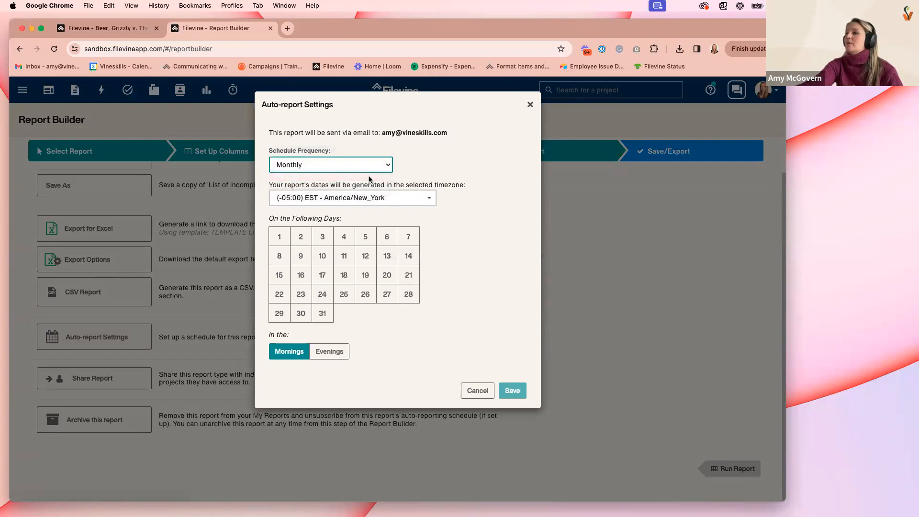
Step: Try scheduling the monthly auto-report for days 1 and 30 in the mornings
{"action": "left_click", "coordinate": [279, 236]}
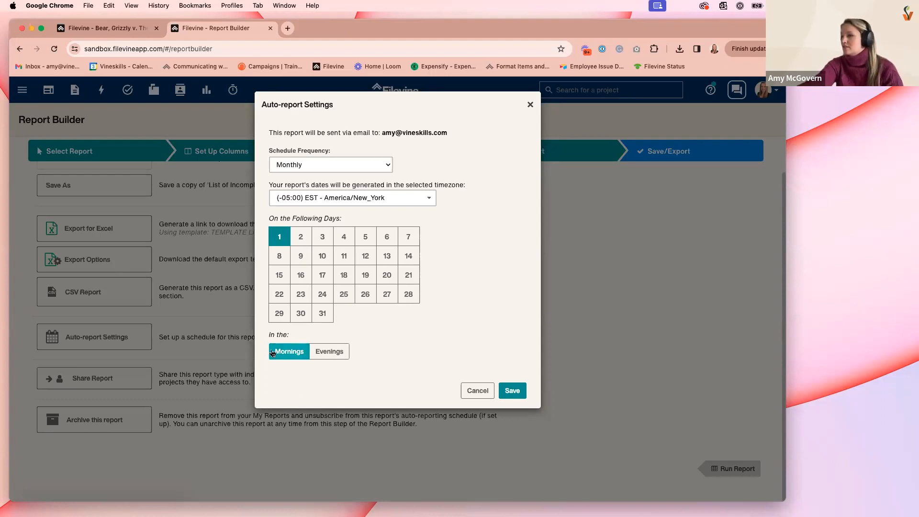
{"action": "left_click", "coordinate": [326, 352]}
{"action": "left_click", "coordinate": [288, 351]}
{"action": "left_click", "coordinate": [344, 280]}
{"action": "left_click", "coordinate": [282, 278]}
{"action": "left_click", "coordinate": [345, 277]}
{"action": "left_click", "coordinate": [281, 276]}
{"action": "left_click", "coordinate": [303, 315]}
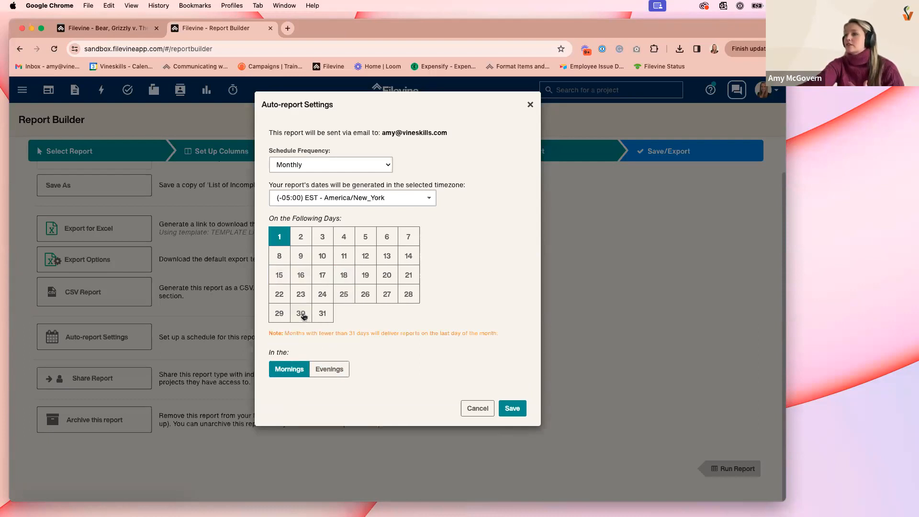
{"action": "left_click", "coordinate": [303, 316]}
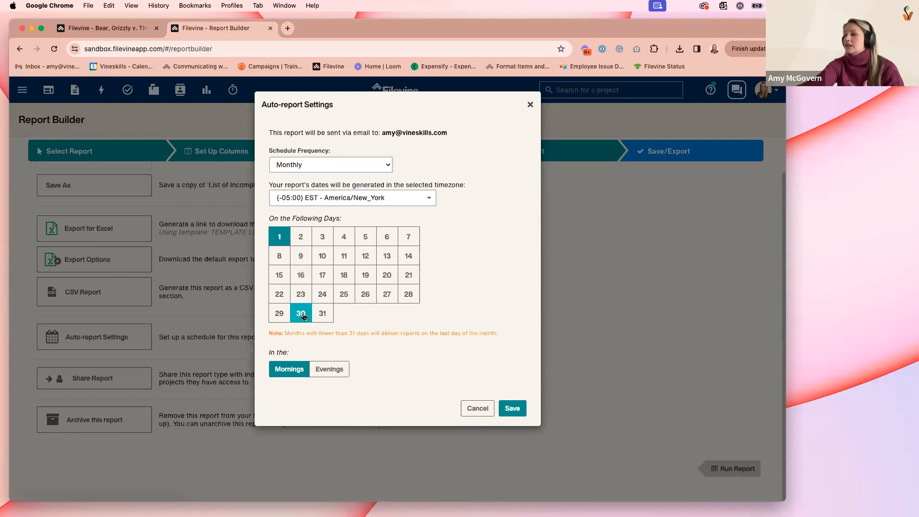
Step: Try a Weekly auto-report schedule with delivery every Monday through Friday
{"action": "left_click", "coordinate": [323, 172]}
{"action": "left_click", "coordinate": [324, 156]}
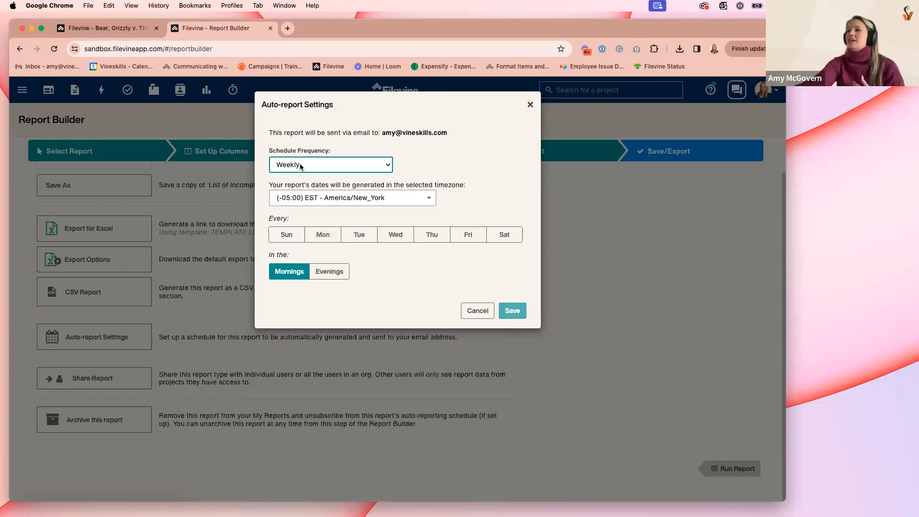
{"action": "left_click", "coordinate": [323, 238]}
{"action": "left_click", "coordinate": [323, 237]}
{"action": "left_click", "coordinate": [359, 236]}
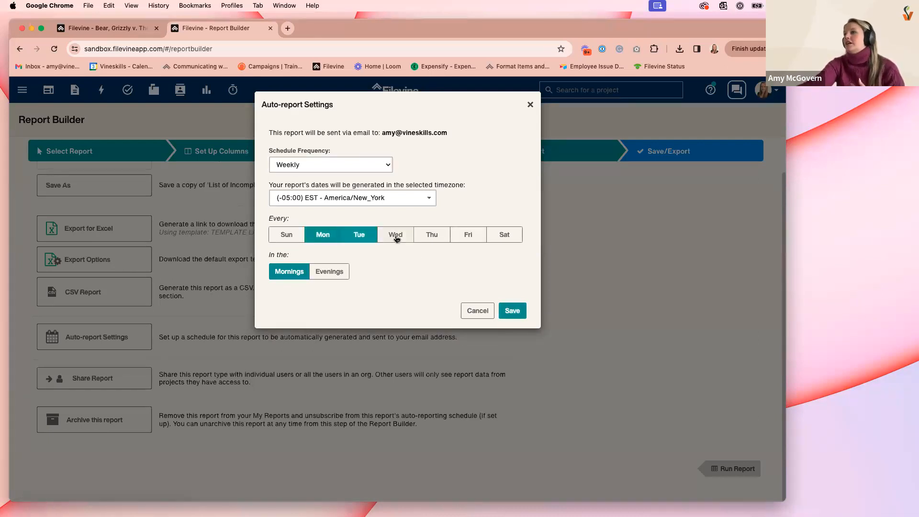
{"action": "left_click", "coordinate": [396, 237]}
{"action": "left_click", "coordinate": [432, 236]}
{"action": "left_click", "coordinate": [463, 237]}
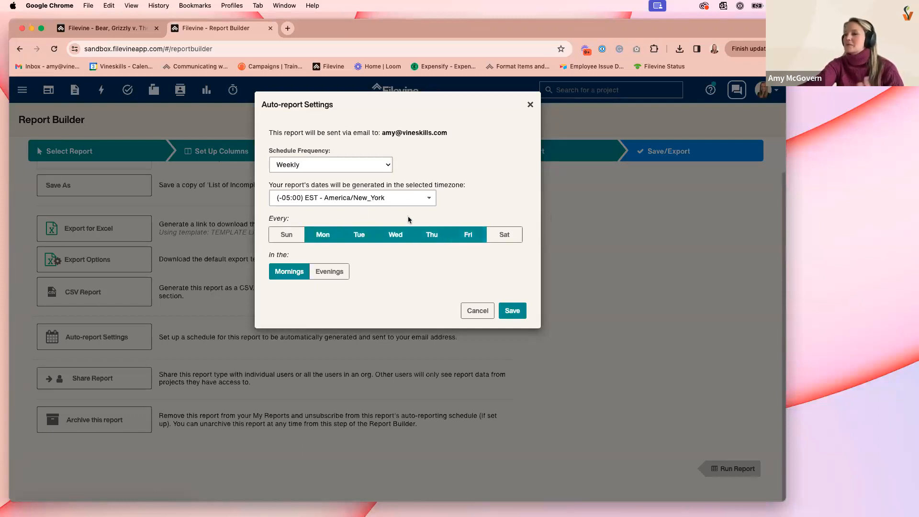
Step: Try a Yearly auto-report schedule for April, and cancel the settings without saving
{"action": "left_click", "coordinate": [339, 166]}
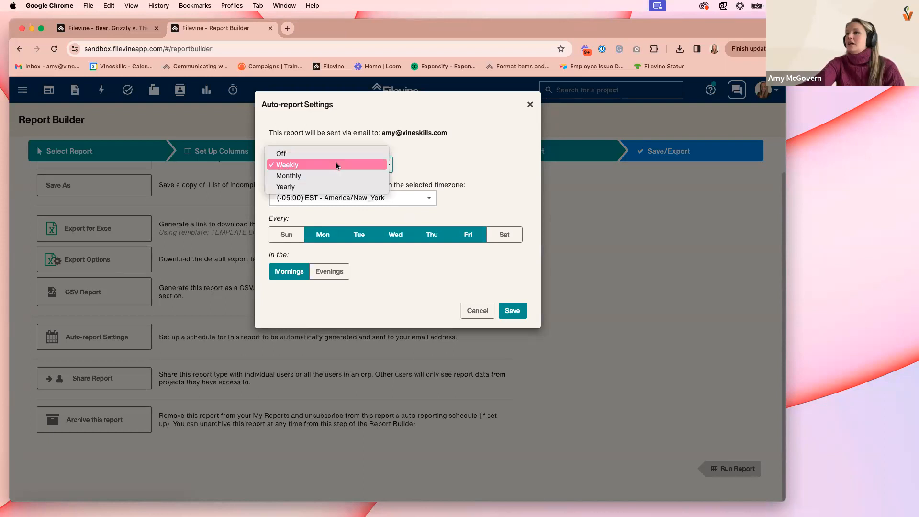
{"action": "left_click", "coordinate": [333, 190]}
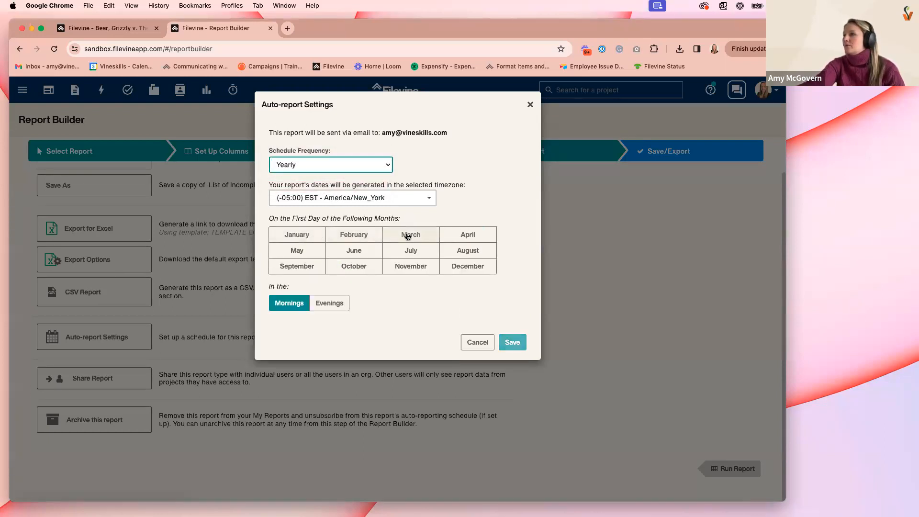
{"action": "left_click", "coordinate": [461, 236]}
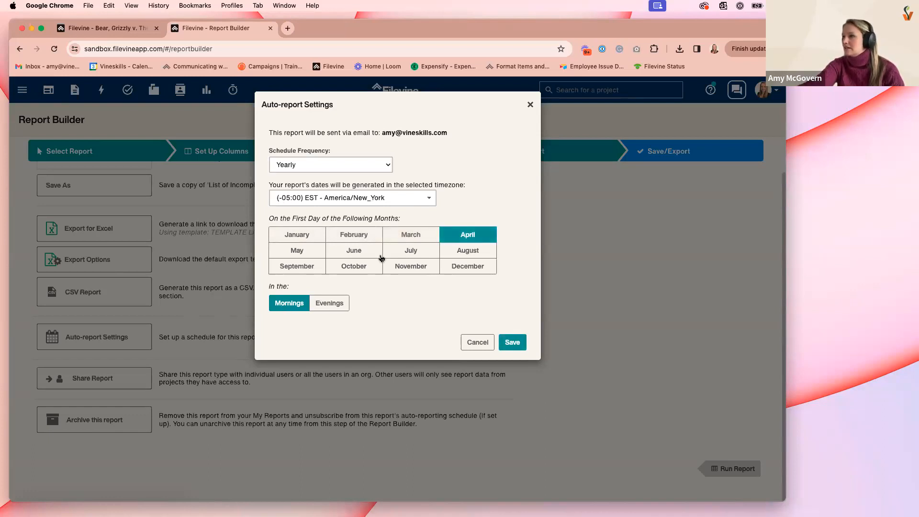
{"action": "left_click", "coordinate": [373, 168]}
{"action": "left_click", "coordinate": [460, 167]}
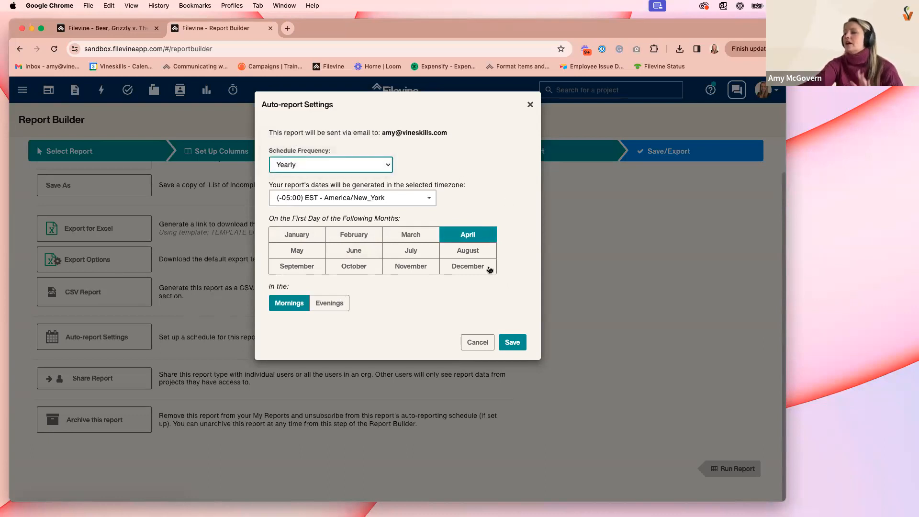
{"action": "left_click", "coordinate": [468, 345]}
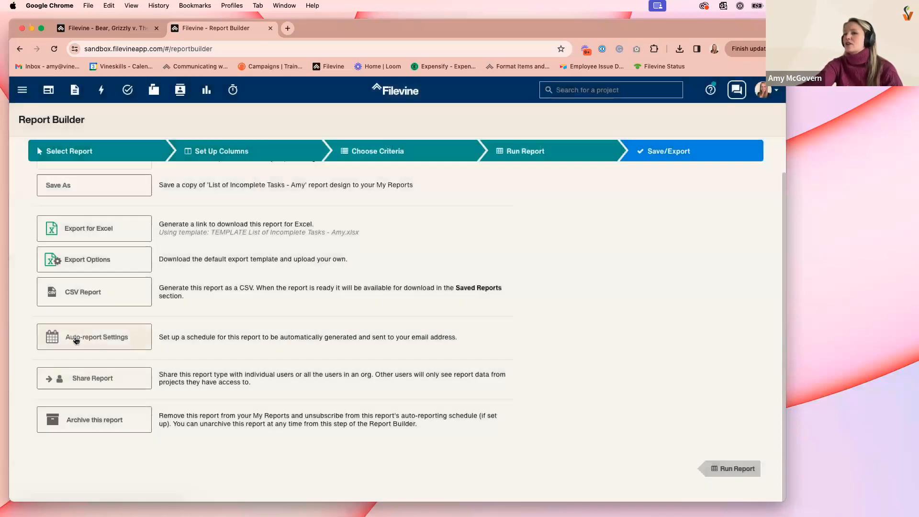
Step: Share the report with the Vineskills Sandbox org, look through the shareable users and close the sharing options
{"action": "left_click", "coordinate": [96, 382]}
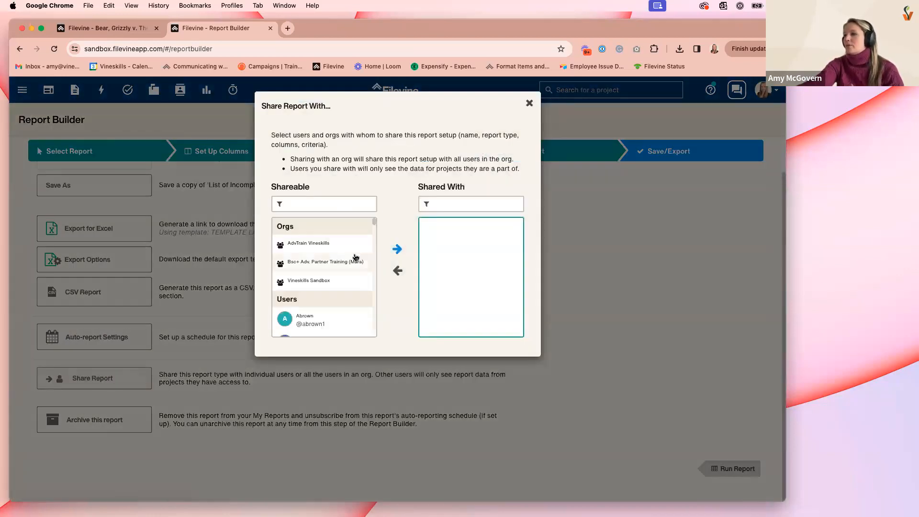
{"action": "scroll", "coordinate": [356, 259], "scroll_direction": "down", "scroll_amount": 2}
{"action": "scroll", "coordinate": [356, 261], "scroll_direction": "up", "scroll_amount": 2}
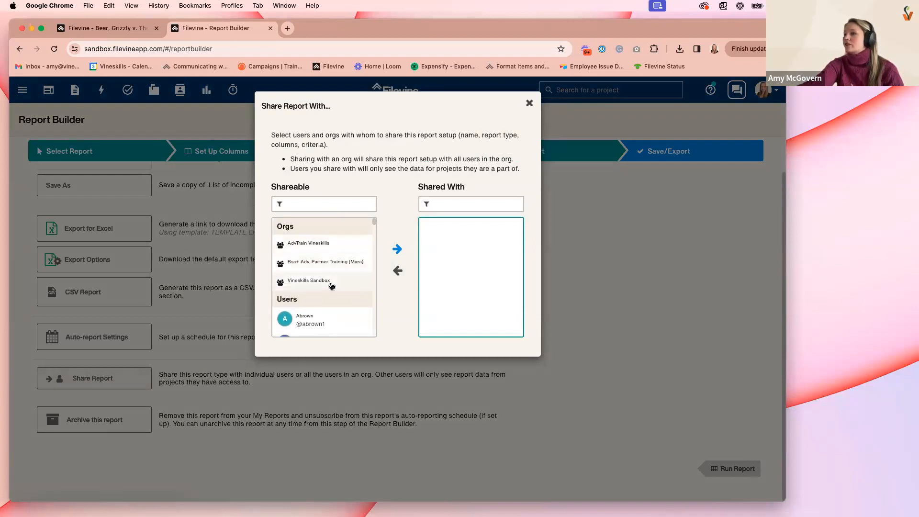
{"action": "left_click", "coordinate": [312, 285]}
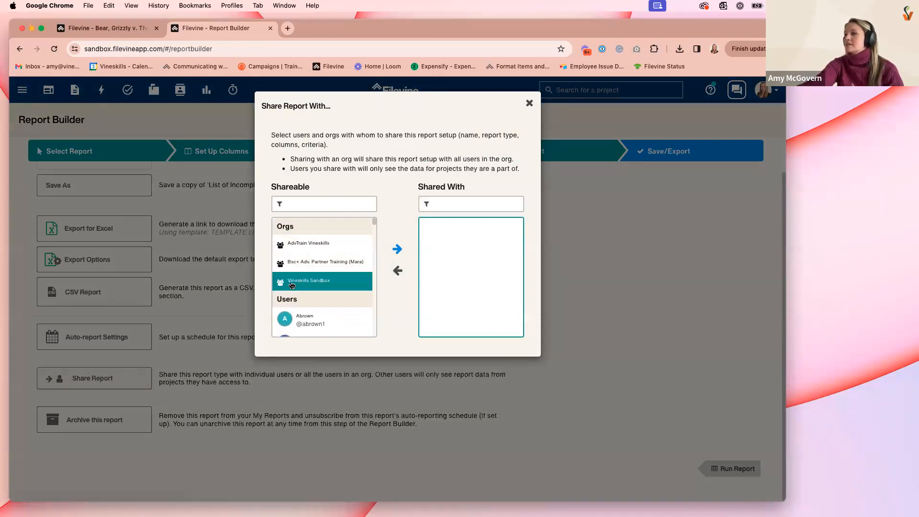
{"action": "left_click", "coordinate": [397, 250]}
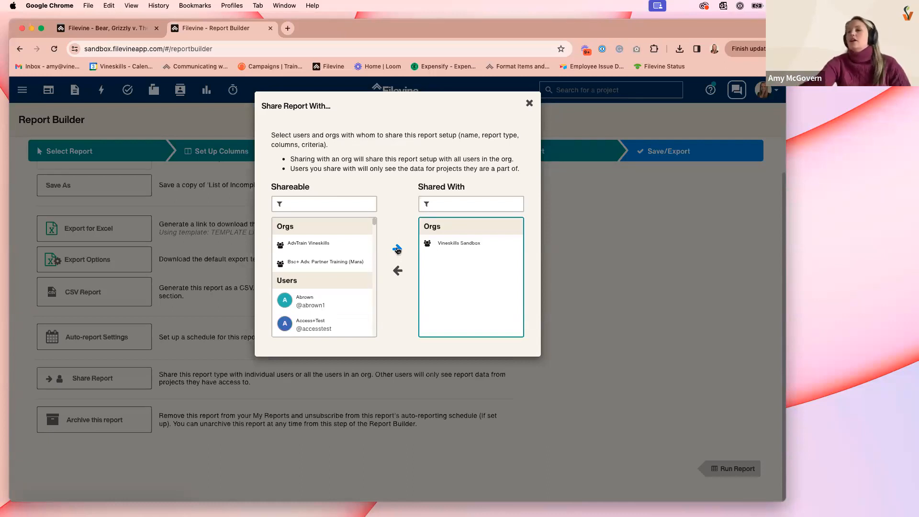
{"action": "scroll", "coordinate": [353, 294], "scroll_direction": "down", "scroll_amount": 5}
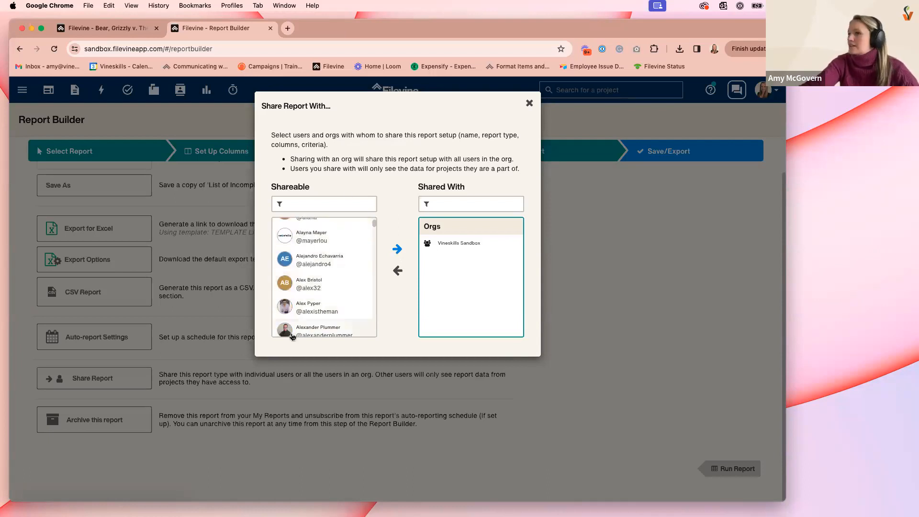
{"action": "scroll", "coordinate": [292, 330], "scroll_direction": "down", "scroll_amount": 5}
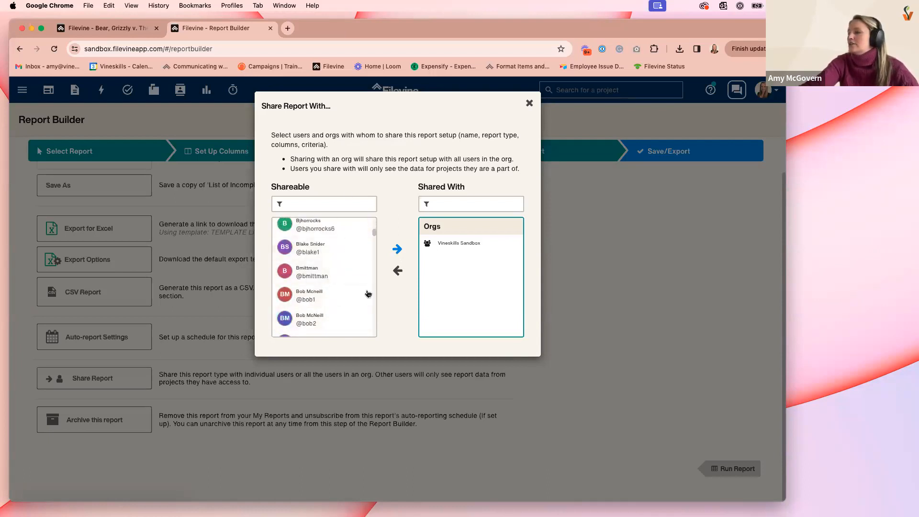
{"action": "scroll", "coordinate": [348, 245], "scroll_direction": "up", "scroll_amount": 10}
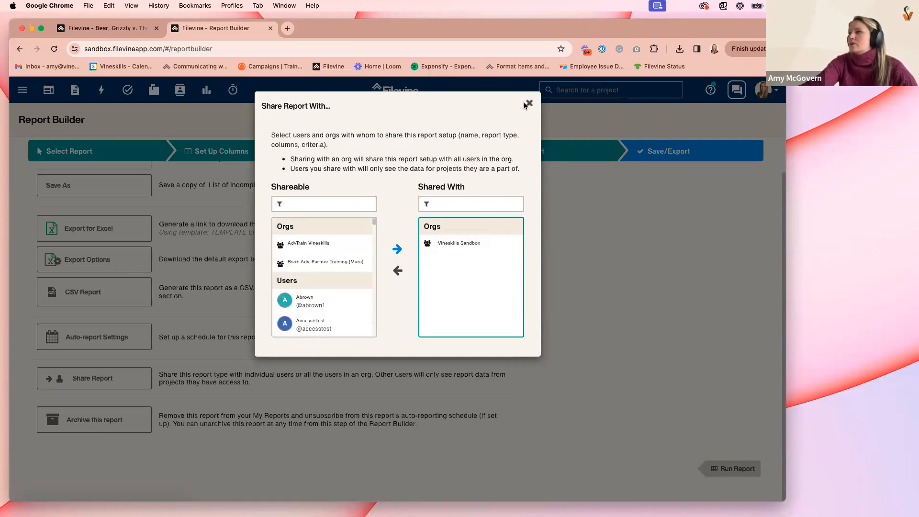
{"action": "left_click", "coordinate": [530, 103]}
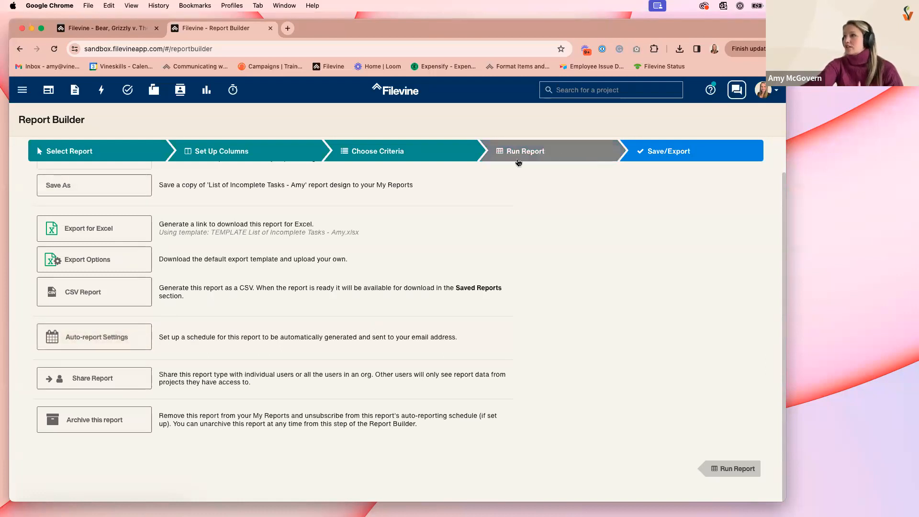
Step: Return to the saved reports list and archive the currently loaded List of Incomplete Tasks report
{"action": "scroll", "coordinate": [263, 318], "scroll_direction": "up", "scroll_amount": 2}
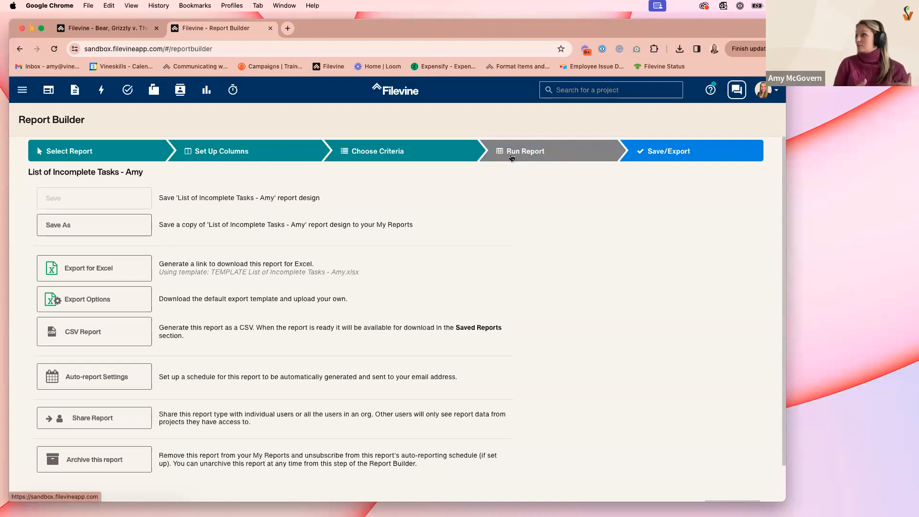
{"action": "scroll", "coordinate": [522, 229], "scroll_direction": "down", "scroll_amount": 2}
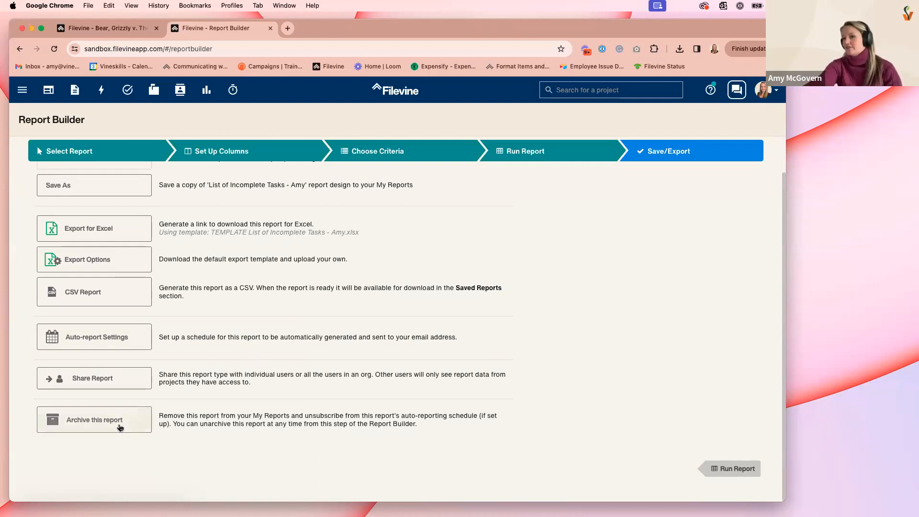
{"action": "left_click", "coordinate": [106, 155]}
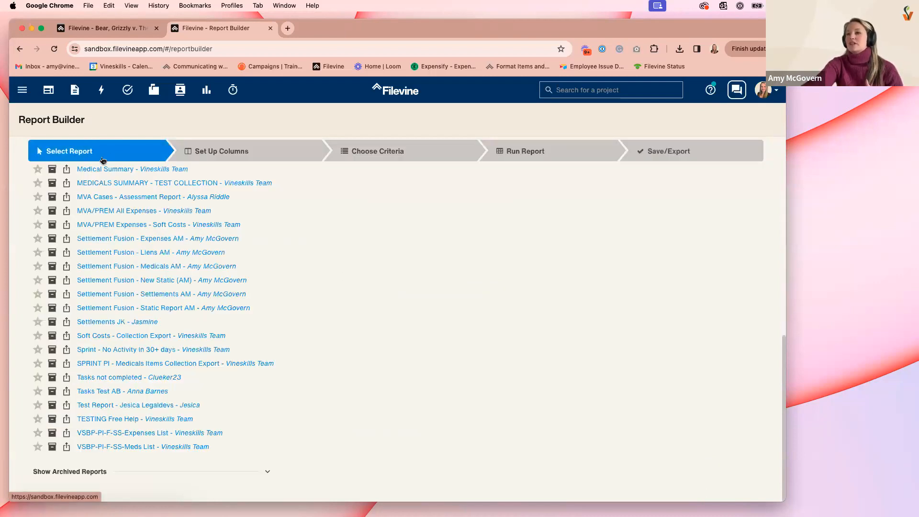
{"action": "scroll", "coordinate": [139, 288], "scroll_direction": "up", "scroll_amount": 3}
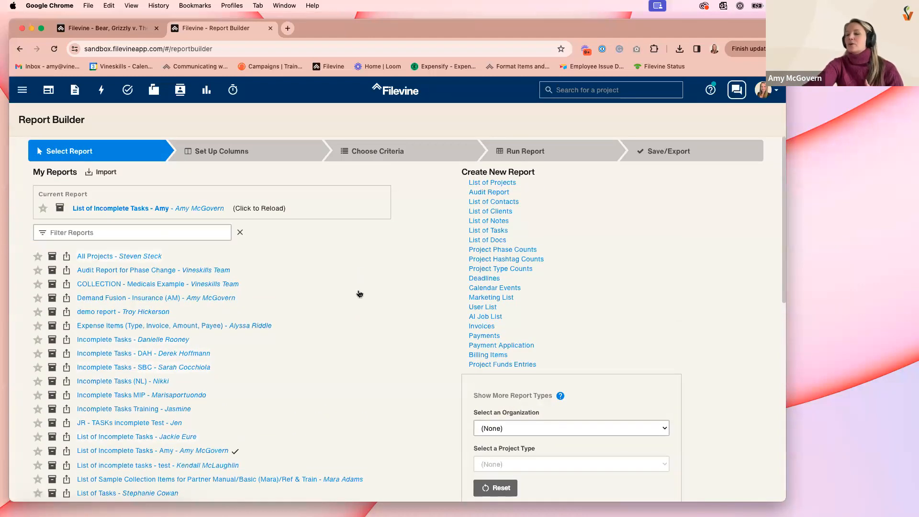
{"action": "scroll", "coordinate": [276, 322], "scroll_direction": "down", "scroll_amount": 2}
{"action": "scroll", "coordinate": [301, 324], "scroll_direction": "down", "scroll_amount": 2}
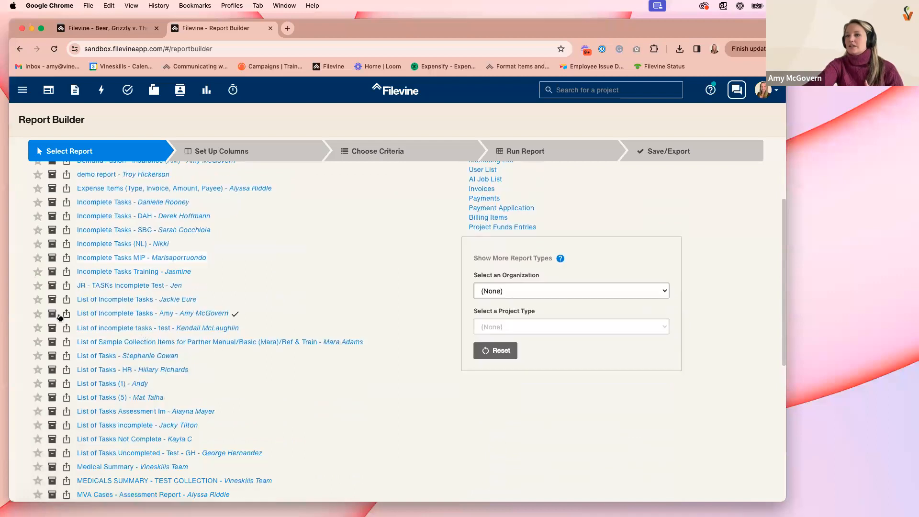
{"action": "left_click", "coordinate": [52, 314]}
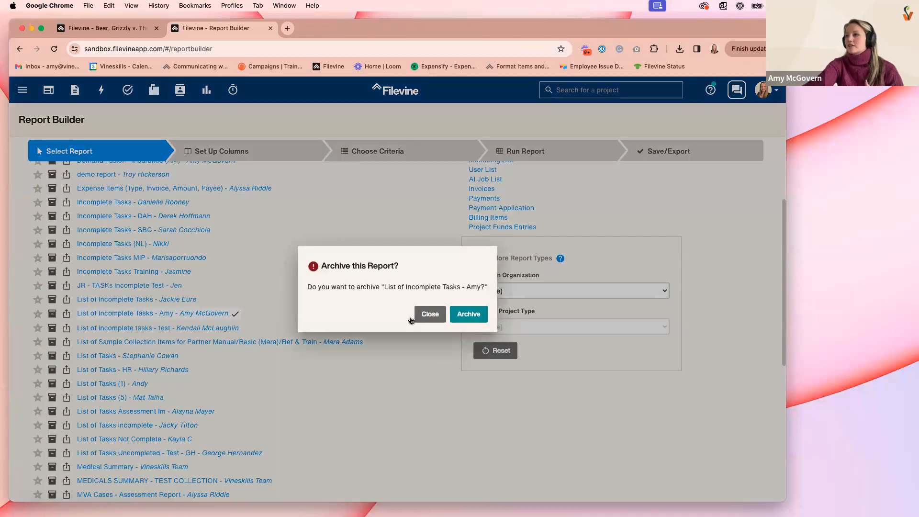
{"action": "left_click", "coordinate": [468, 314]}
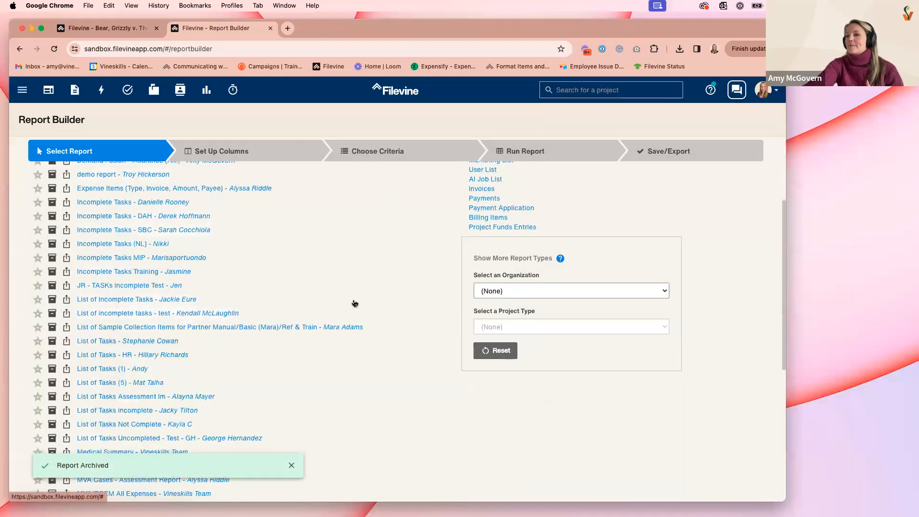
Step: Show the archived reports beneath the saved reports list and unarchive the Deadlines test report
{"action": "scroll", "coordinate": [357, 302], "scroll_direction": "down", "scroll_amount": 4}
{"action": "scroll", "coordinate": [357, 303], "scroll_direction": "down", "scroll_amount": 2}
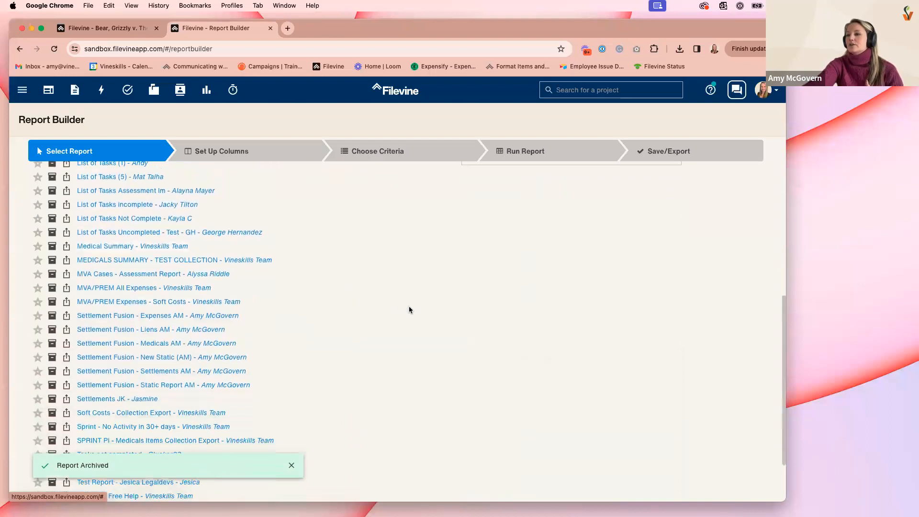
{"action": "scroll", "coordinate": [409, 310], "scroll_direction": "down", "scroll_amount": 1}
{"action": "scroll", "coordinate": [416, 308], "scroll_direction": "down", "scroll_amount": 2}
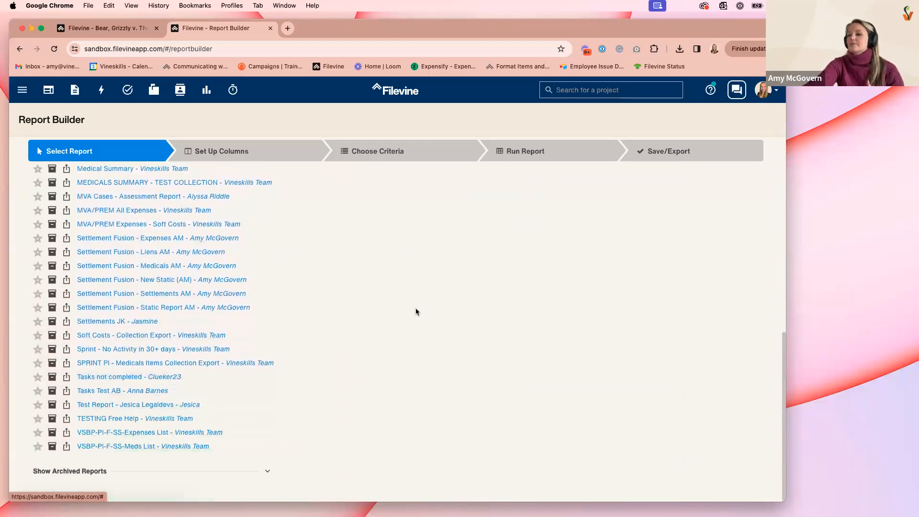
{"action": "scroll", "coordinate": [328, 418], "scroll_direction": "up", "scroll_amount": 9}
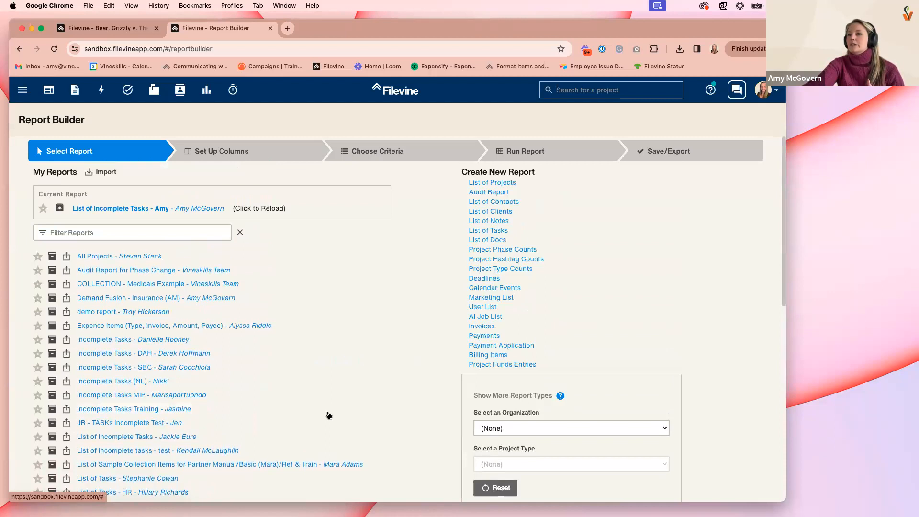
{"action": "scroll", "coordinate": [321, 420], "scroll_direction": "down", "scroll_amount": 9}
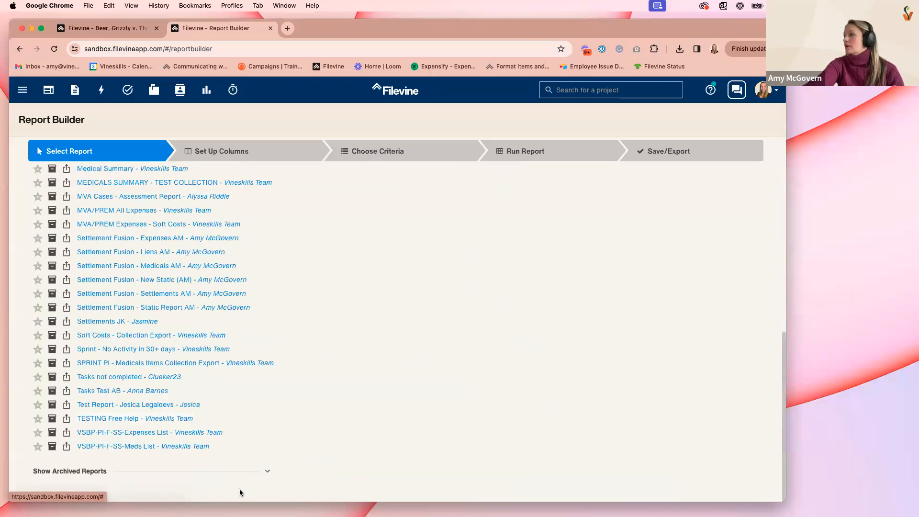
{"action": "left_click", "coordinate": [268, 472]}
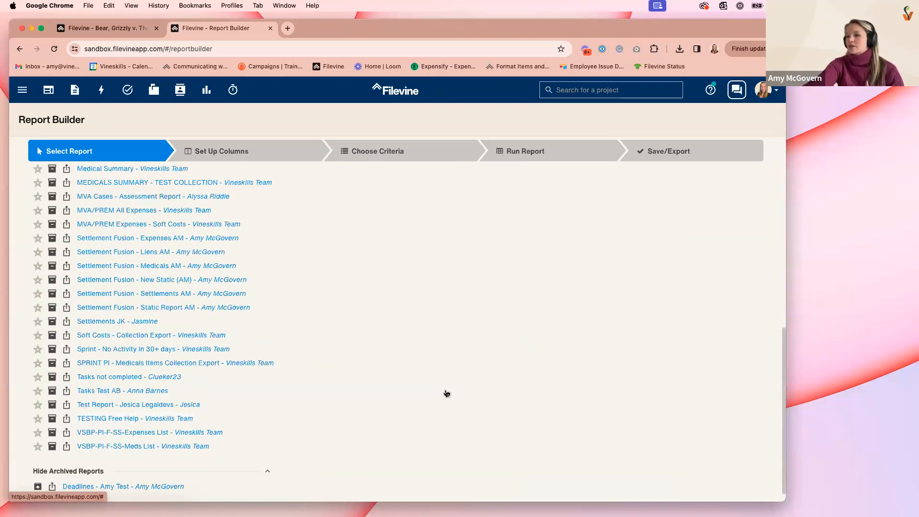
{"action": "scroll", "coordinate": [431, 397], "scroll_direction": "down", "scroll_amount": 2}
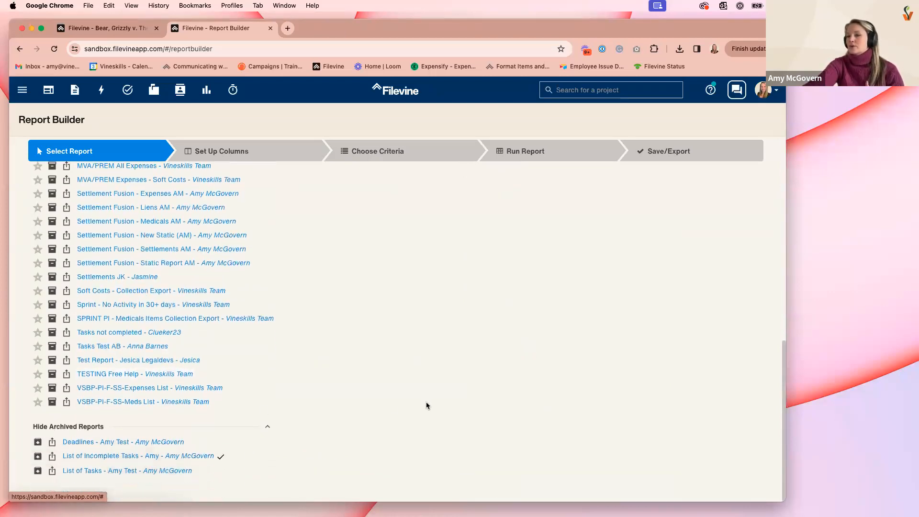
{"action": "left_click", "coordinate": [38, 445]}
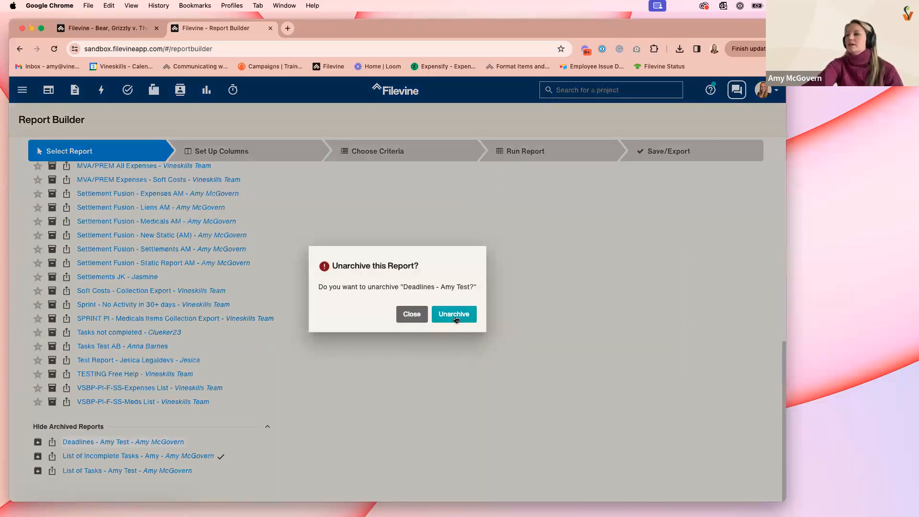
{"action": "left_click", "coordinate": [455, 320]}
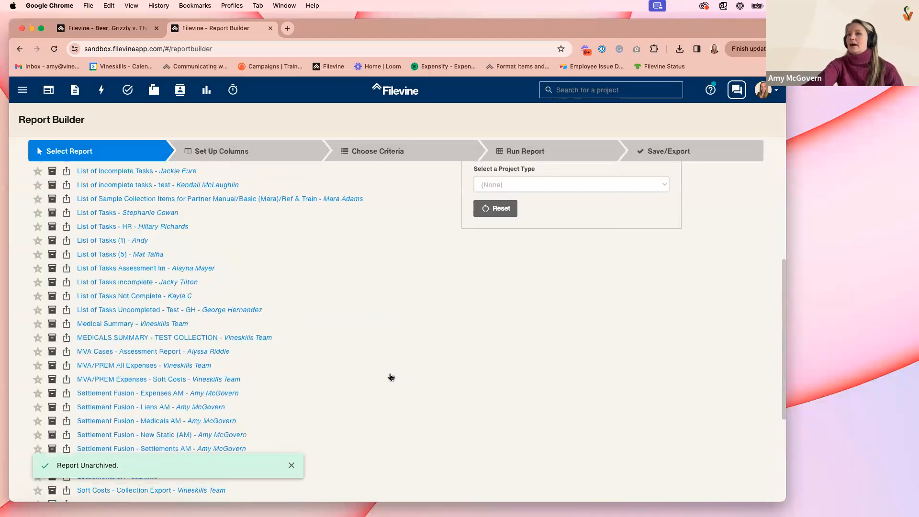
Step: Find the Deadlines test report with the filter "dead", mark it as a favorite and clear the filter
{"action": "left_click", "coordinate": [87, 234]}
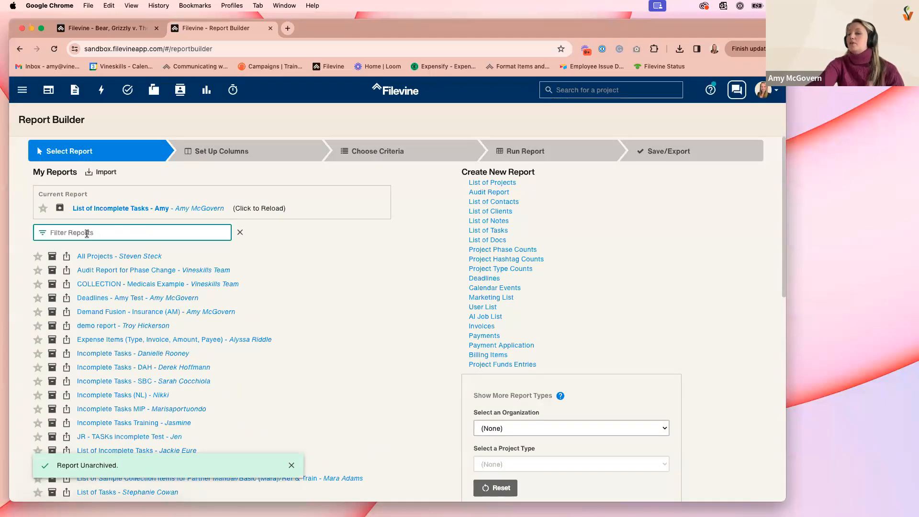
{"action": "type", "text": "dead"}
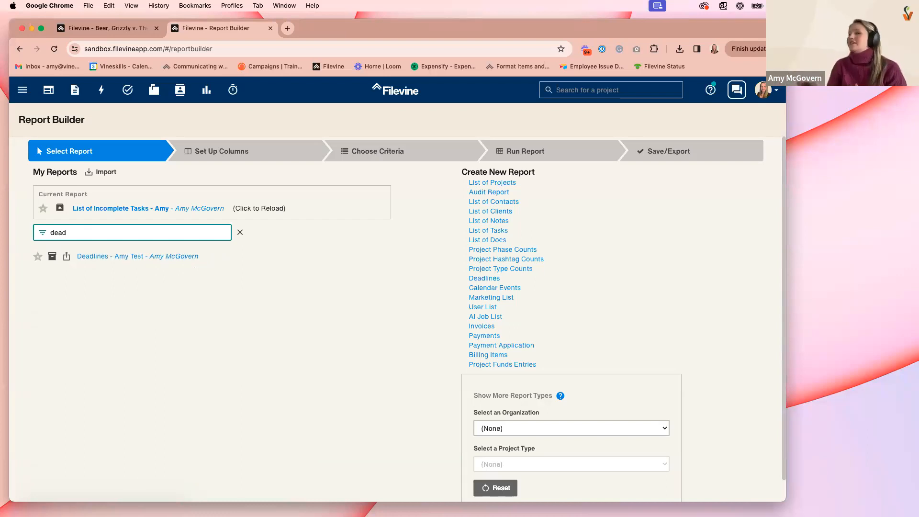
{"action": "left_click", "coordinate": [37, 259]}
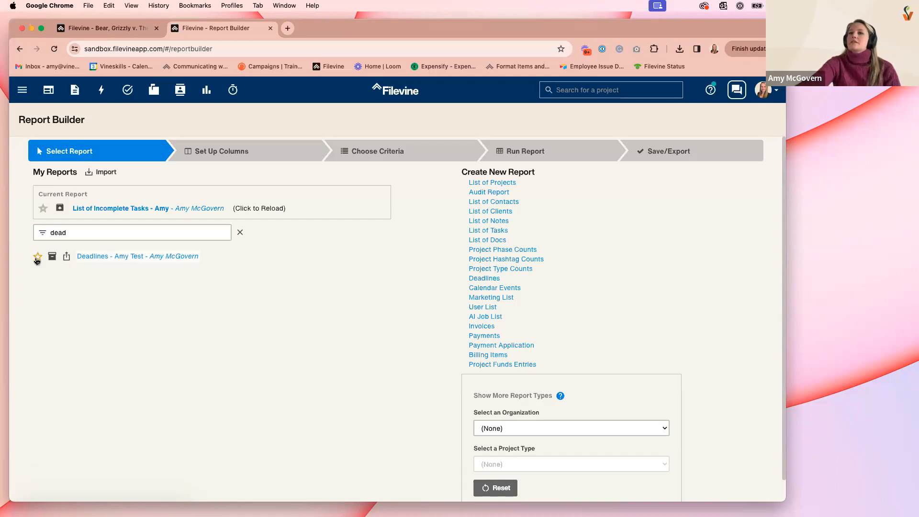
{"action": "left_click", "coordinate": [240, 233]}
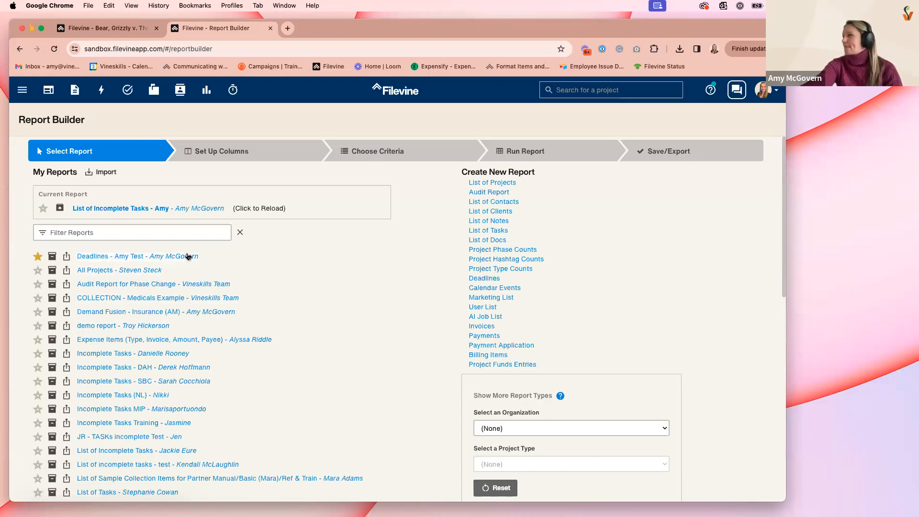
{"action": "left_click", "coordinate": [125, 230]}
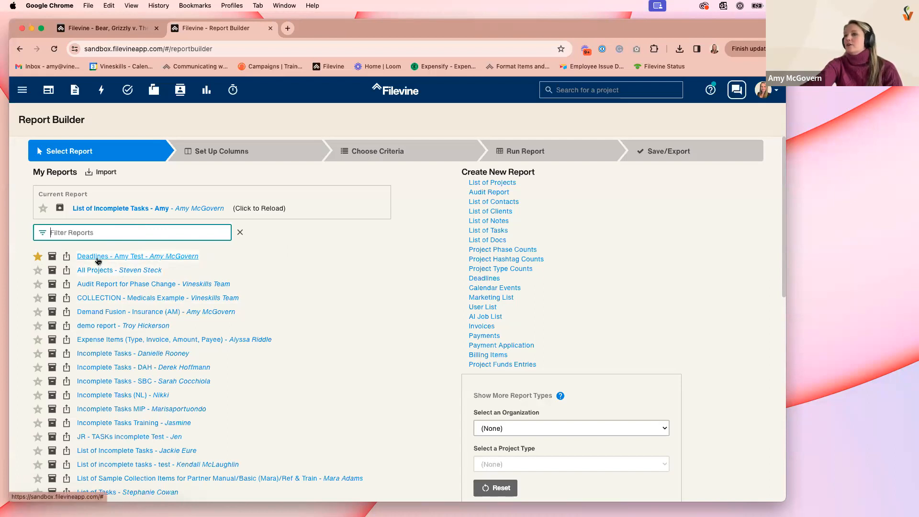
{"action": "left_click", "coordinate": [361, 284]}
Step: Run the favorited Deadlines test report and return to the saved reports list
{"action": "left_click", "coordinate": [140, 258]}
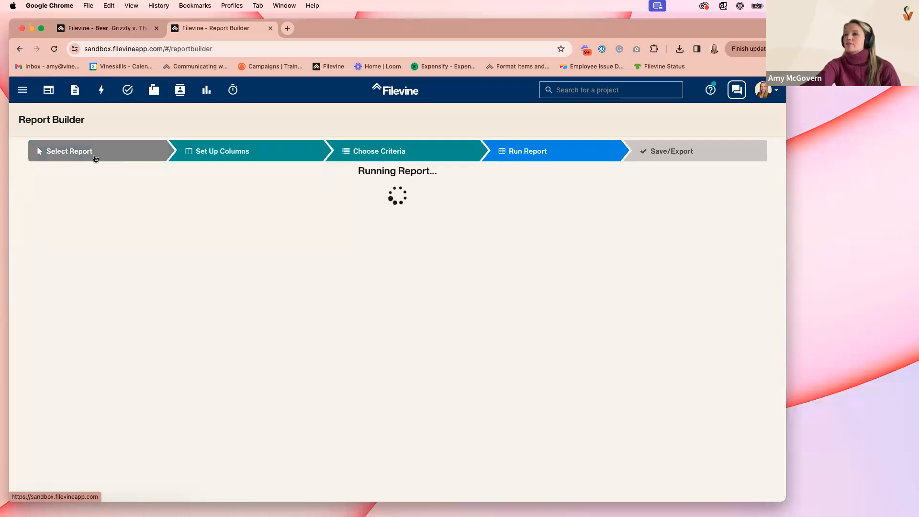
{"action": "left_click", "coordinate": [138, 157]}
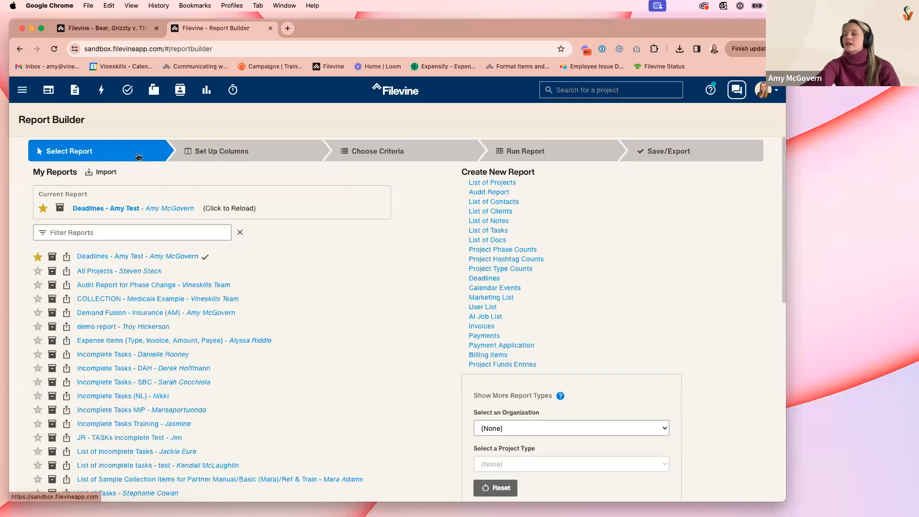
{"action": "scroll", "coordinate": [379, 252], "scroll_direction": "down", "scroll_amount": 3}
{"action": "scroll", "coordinate": [380, 252], "scroll_direction": "up", "scroll_amount": 3}
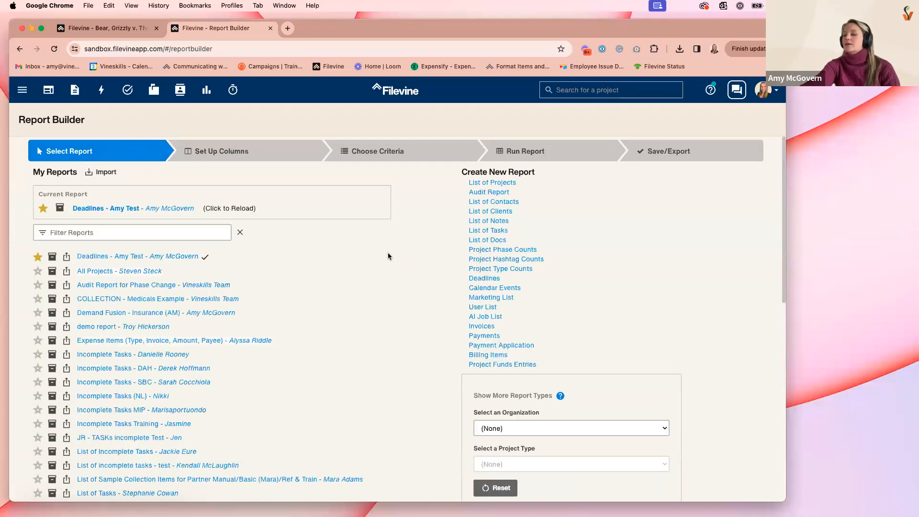
{"action": "scroll", "coordinate": [400, 260], "scroll_direction": "down", "scroll_amount": 5}
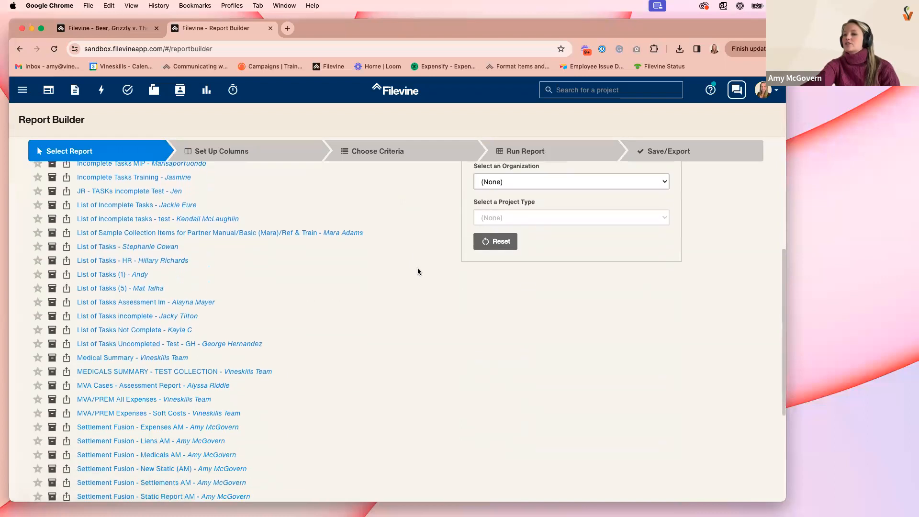
{"action": "scroll", "coordinate": [425, 274], "scroll_direction": "down", "scroll_amount": 2}
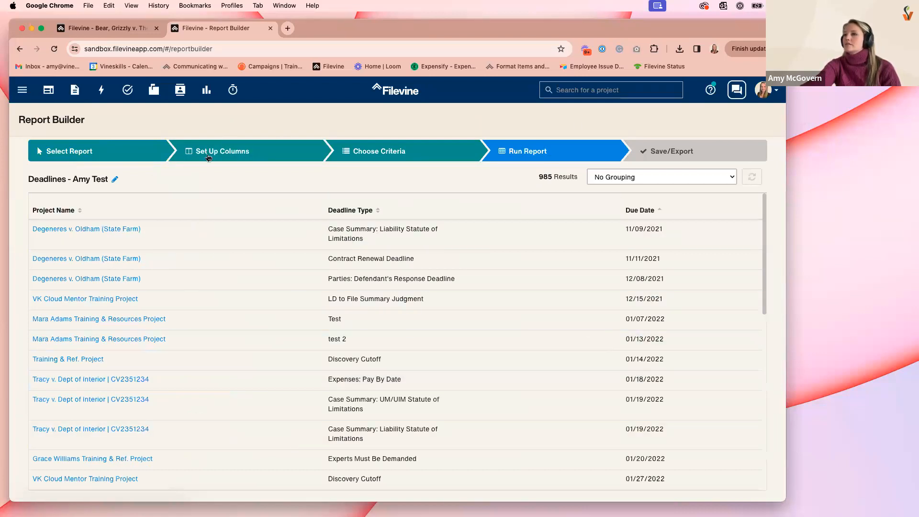
{"action": "left_click", "coordinate": [122, 153]}
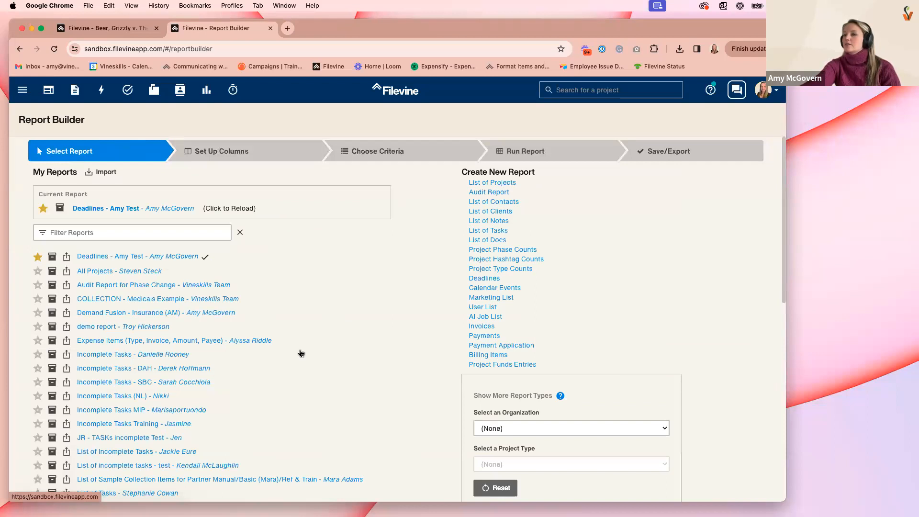
Step: Try to run the Settlement Fusion - Settlements AM report, and return to the saved reports list
{"action": "scroll", "coordinate": [301, 353], "scroll_direction": "down", "scroll_amount": 10}
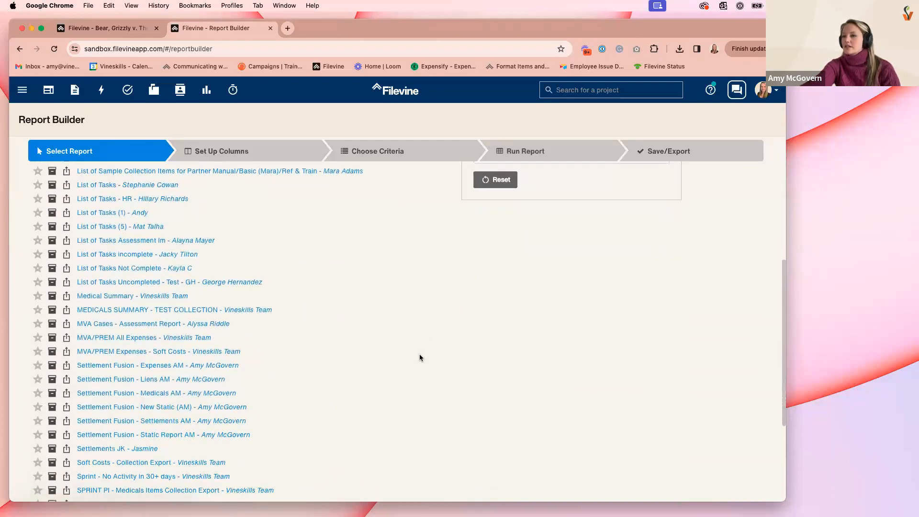
{"action": "scroll", "coordinate": [420, 359], "scroll_direction": "down", "scroll_amount": 1}
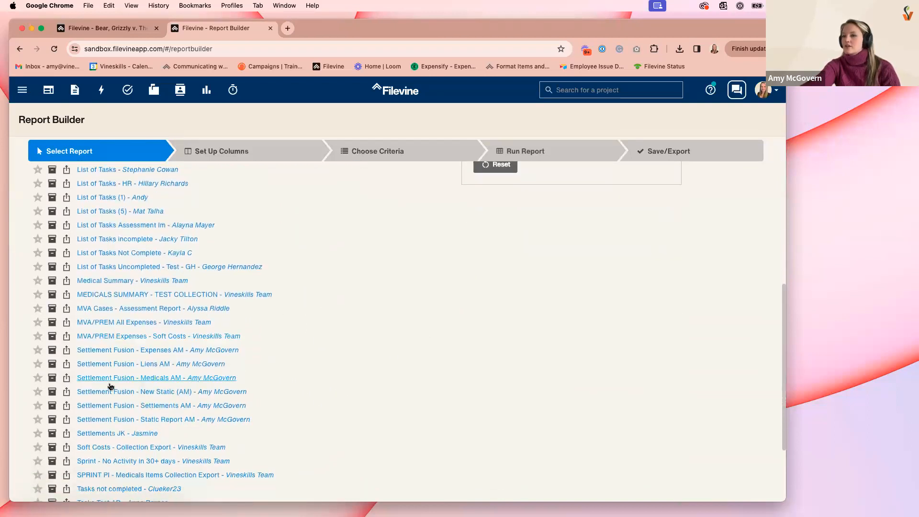
{"action": "left_click", "coordinate": [166, 408]}
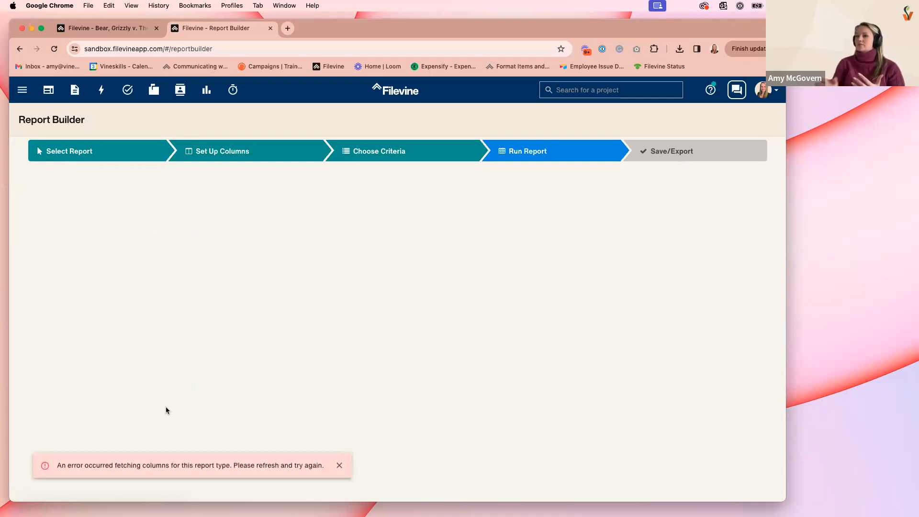
{"action": "left_click", "coordinate": [339, 467]}
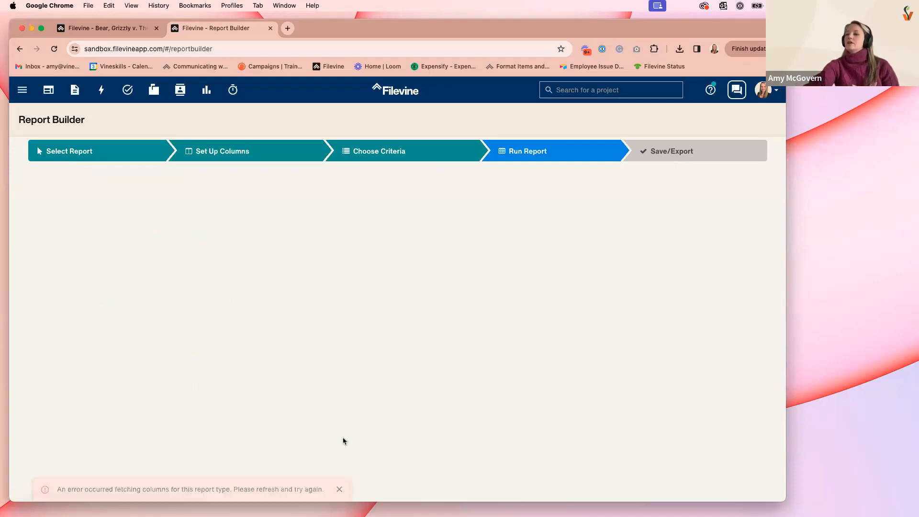
{"action": "left_click", "coordinate": [107, 161]}
{"action": "left_click", "coordinate": [293, 465]}
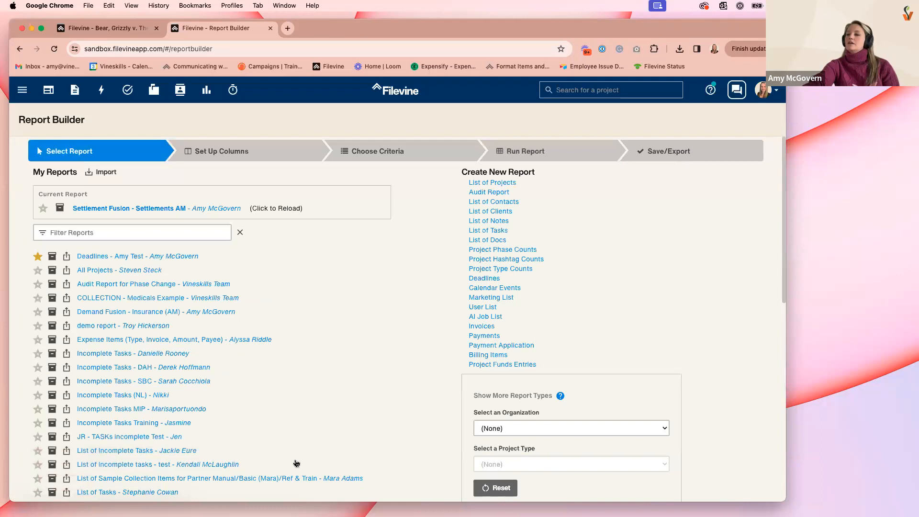
Step: Reload the Report Builder page and try to run the Settlement Fusion - Settlements AM report again
{"action": "left_click", "coordinate": [54, 50]}
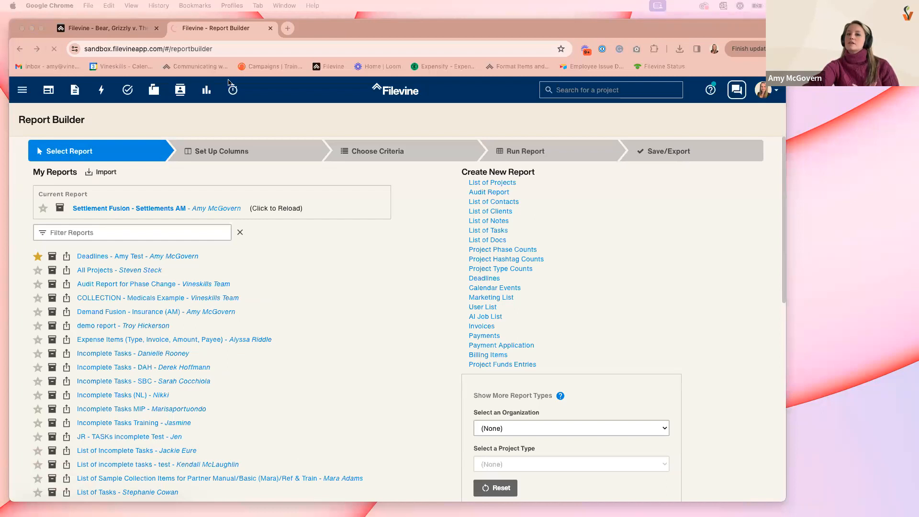
{"action": "scroll", "coordinate": [289, 383], "scroll_direction": "down", "scroll_amount": 10}
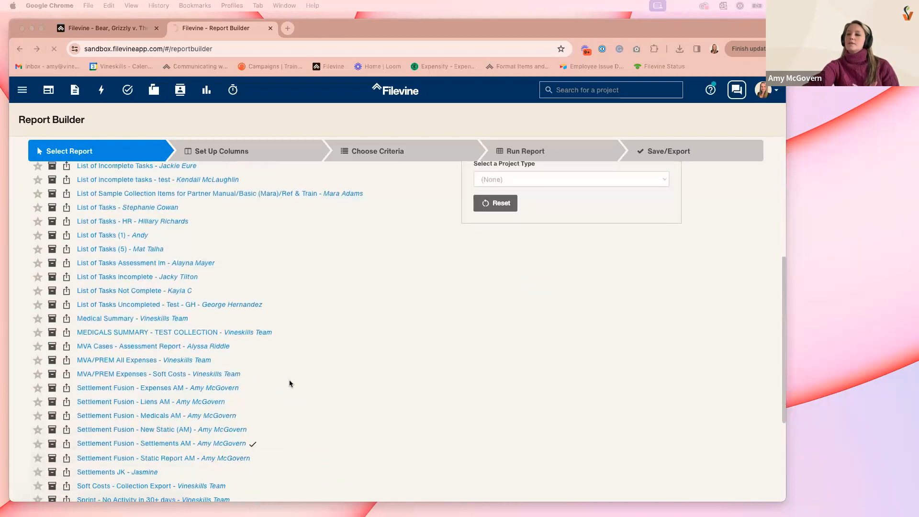
{"action": "left_click", "coordinate": [327, 366]}
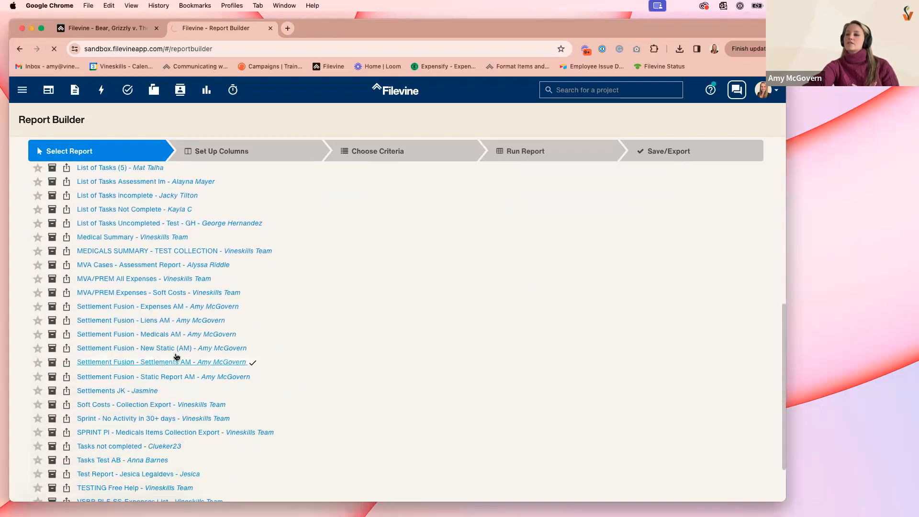
{"action": "left_click", "coordinate": [161, 363]}
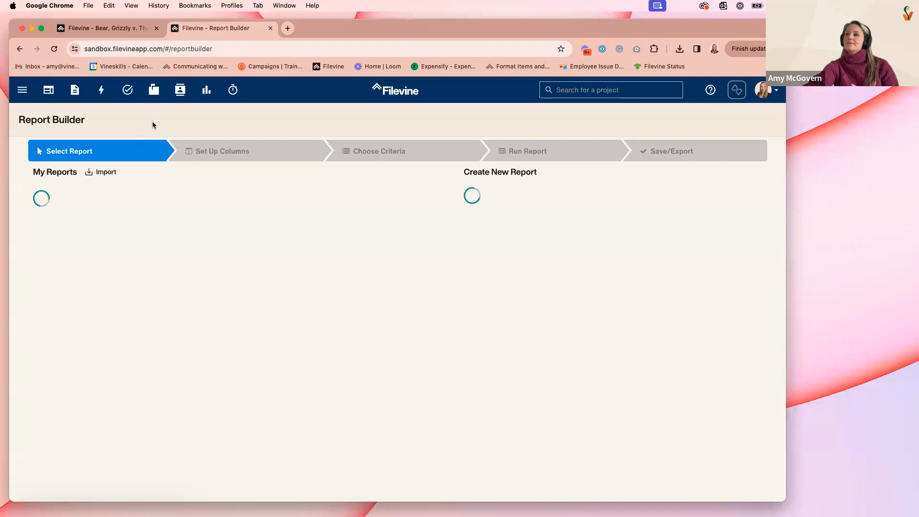
{"action": "scroll", "coordinate": [241, 411], "scroll_direction": "down", "scroll_amount": 5}
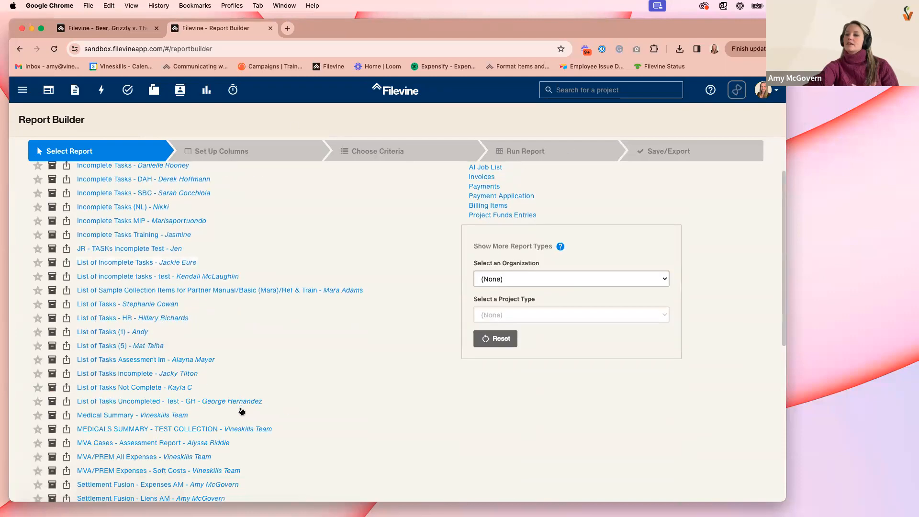
{"action": "scroll", "coordinate": [242, 410], "scroll_direction": "down", "scroll_amount": 2}
{"action": "left_click", "coordinate": [177, 376]}
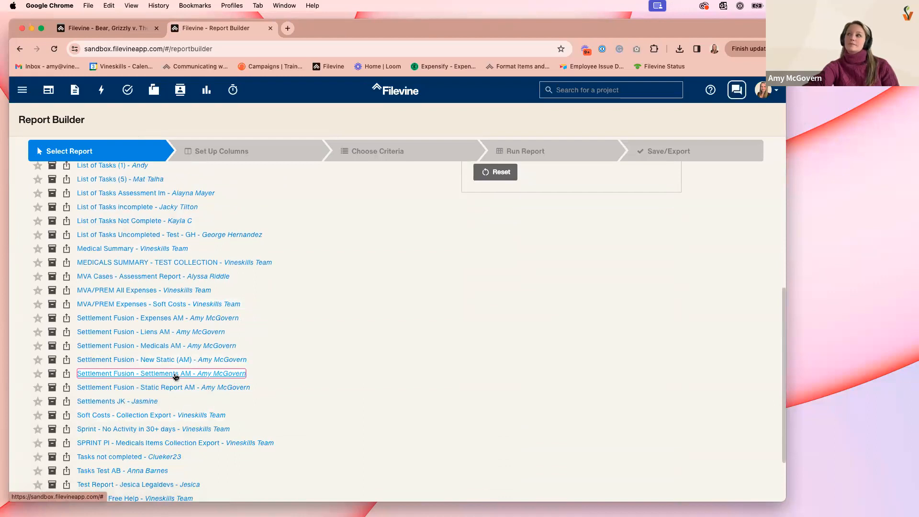
Step: Try to open a Settlement Fusion report in a new browser tab, close it and return to the saved reports list
{"action": "right_click", "coordinate": [168, 347]}
{"action": "left_click", "coordinate": [202, 301]}
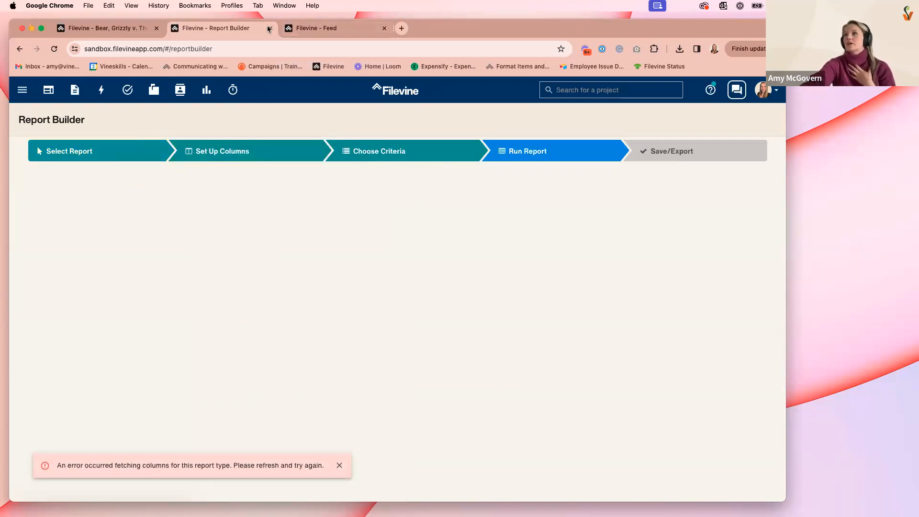
{"action": "left_click", "coordinate": [384, 28]}
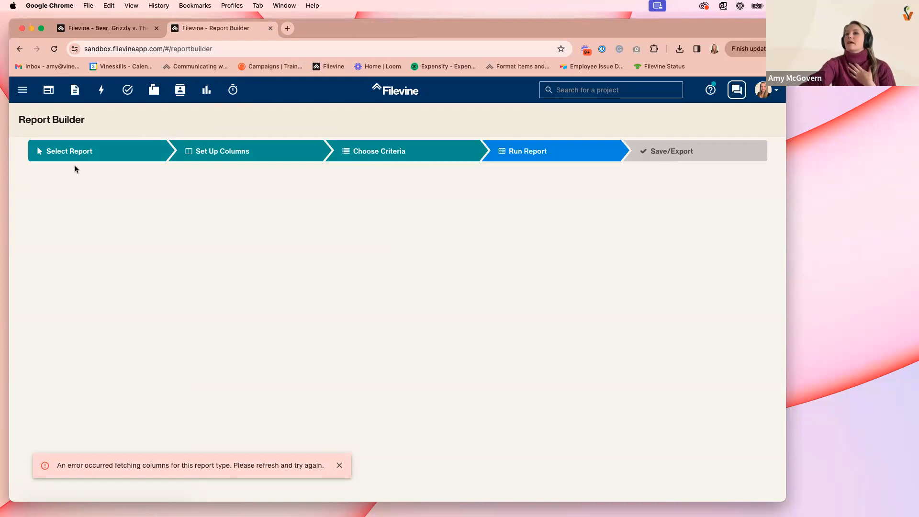
{"action": "left_click", "coordinate": [90, 159]}
{"action": "scroll", "coordinate": [212, 350], "scroll_direction": "down", "scroll_amount": 3}
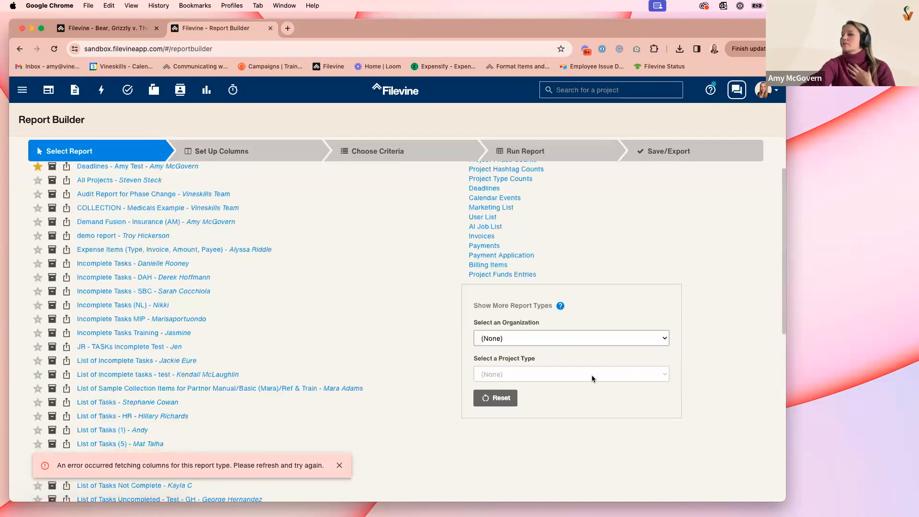
{"action": "left_click", "coordinate": [339, 466]}
{"action": "scroll", "coordinate": [527, 431], "scroll_direction": "up", "scroll_amount": 3}
{"action": "left_click", "coordinate": [547, 424]}
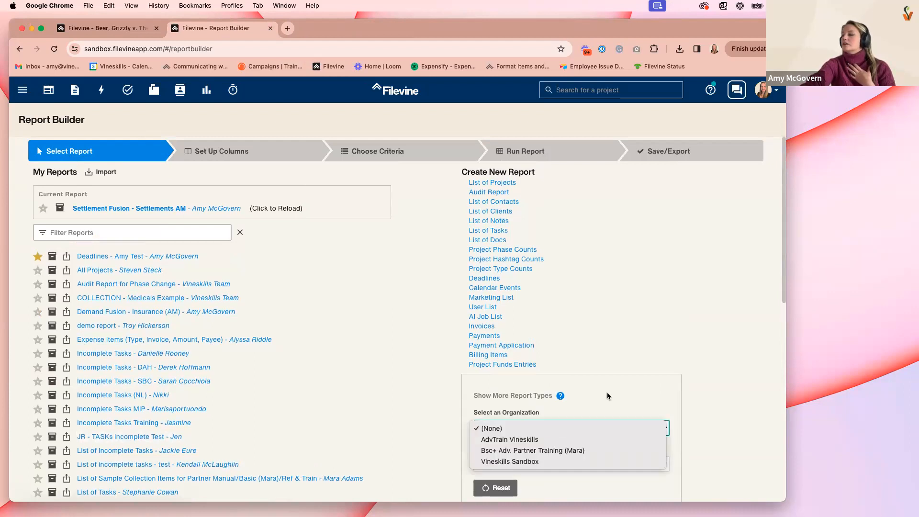
{"action": "left_click", "coordinate": [663, 354]}
{"action": "scroll", "coordinate": [661, 360], "scroll_direction": "down", "scroll_amount": 2}
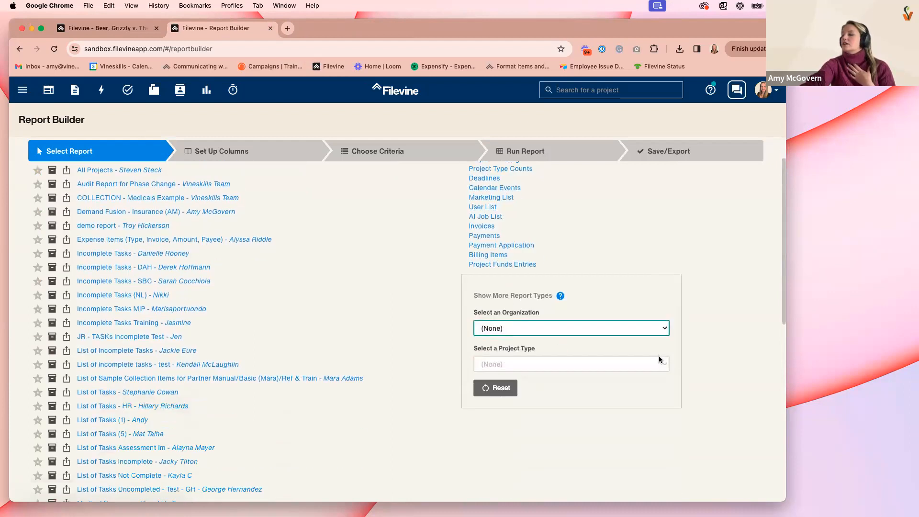
{"action": "scroll", "coordinate": [660, 360], "scroll_direction": "down", "scroll_amount": 1}
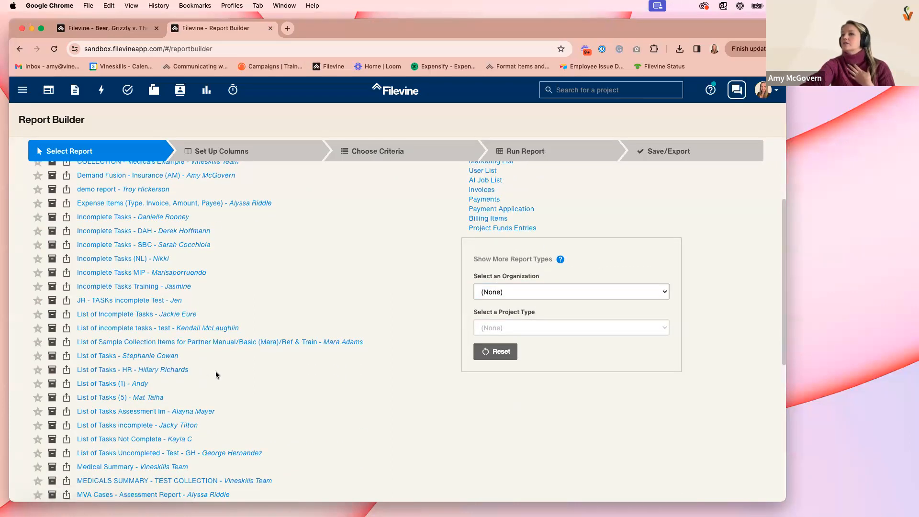
{"action": "scroll", "coordinate": [215, 372], "scroll_direction": "down", "scroll_amount": 6}
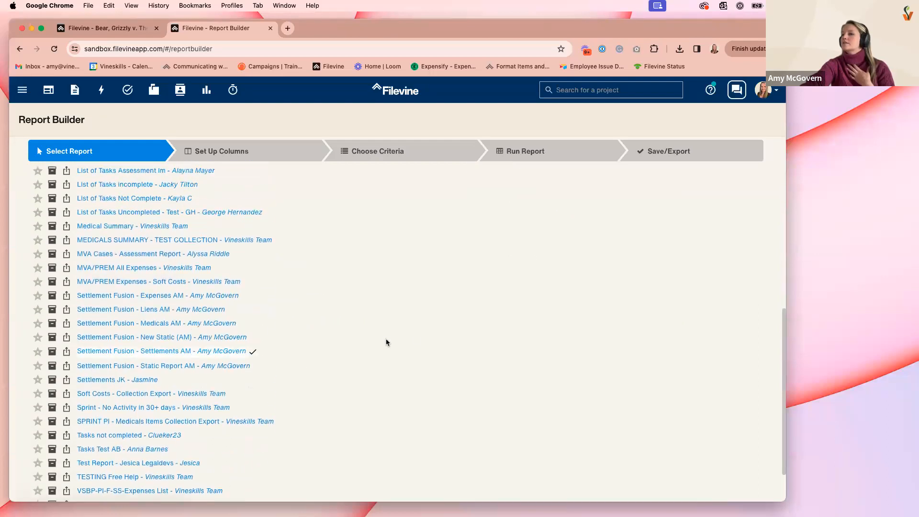
{"action": "scroll", "coordinate": [408, 344], "scroll_direction": "up", "scroll_amount": 6}
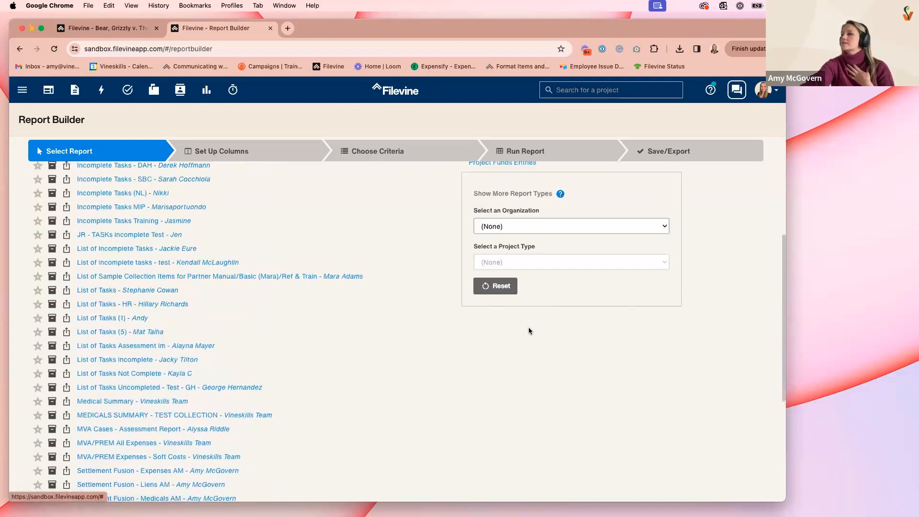
Step: Show more report types for the Vineskills Sandbox organization and VSBP: Personal Injury project type, and create a List of Medicals Items report
{"action": "left_click", "coordinate": [547, 303]}
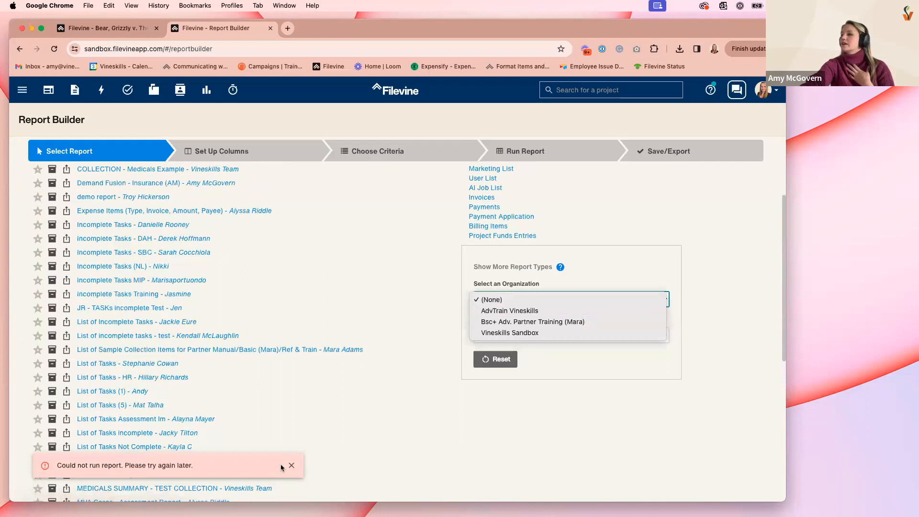
{"action": "left_click", "coordinate": [291, 466]}
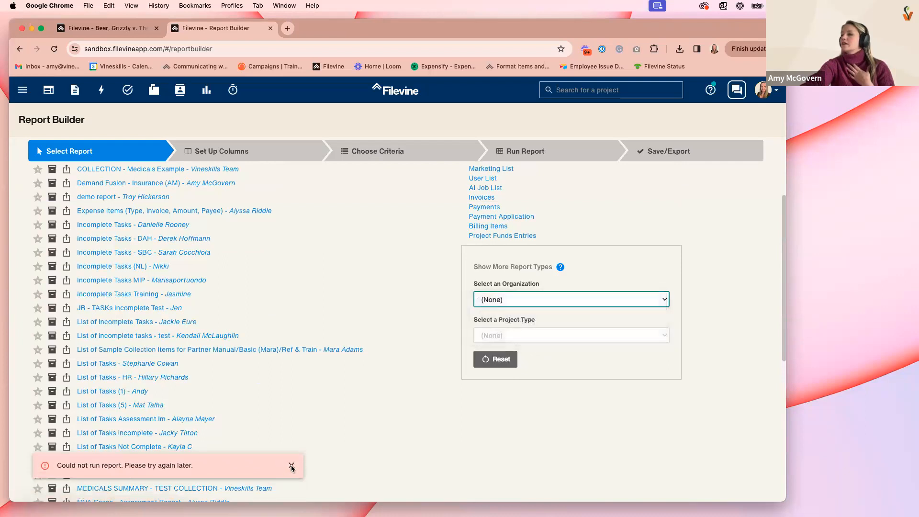
{"action": "left_click", "coordinate": [500, 303]}
{"action": "left_click", "coordinate": [515, 333]}
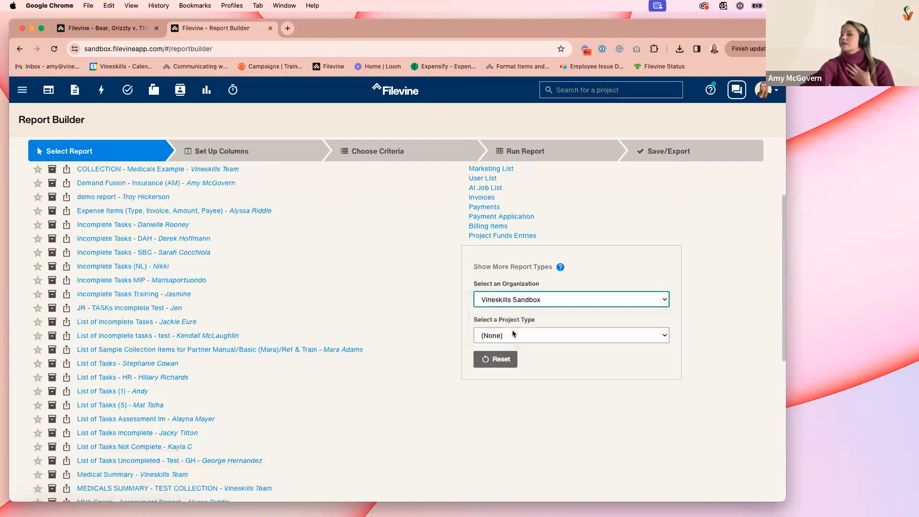
{"action": "left_click", "coordinate": [522, 336]}
{"action": "scroll", "coordinate": [538, 357], "scroll_direction": "down", "scroll_amount": 6}
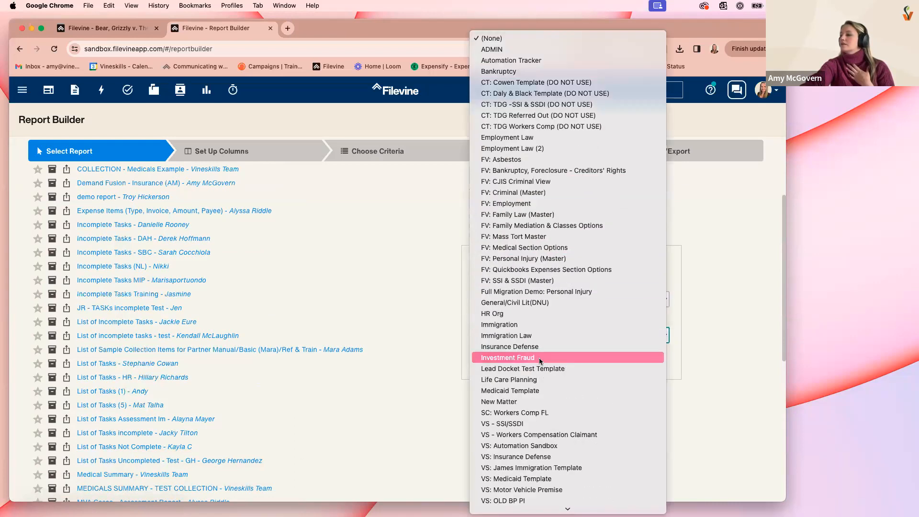
{"action": "scroll", "coordinate": [560, 431], "scroll_direction": "down", "scroll_amount": 5}
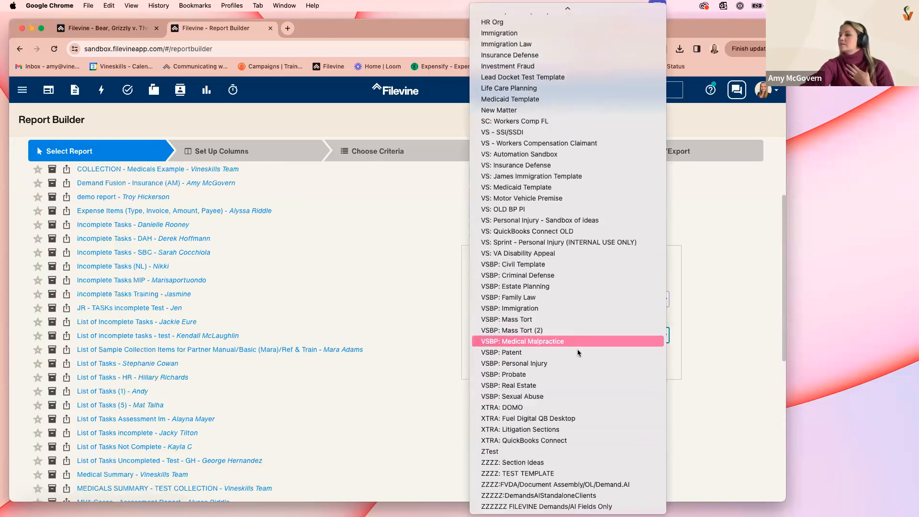
{"action": "left_click", "coordinate": [575, 364]}
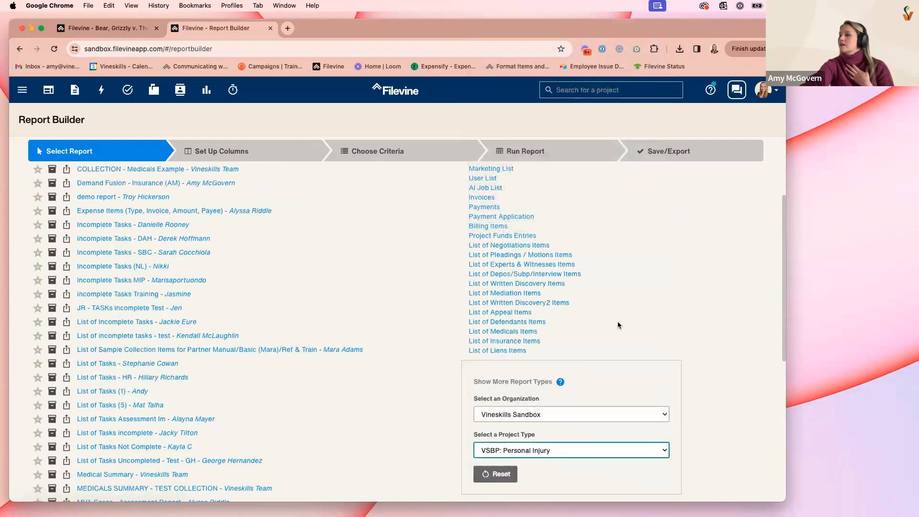
{"action": "left_click", "coordinate": [524, 332]}
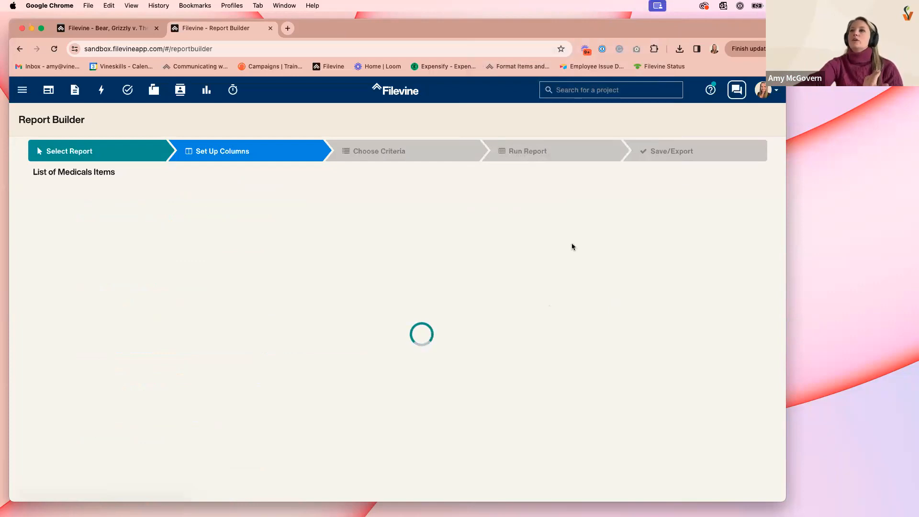
Step: View the Medicals section of the open Squirrel Co. project, and return to the Report Builder
{"action": "left_click", "coordinate": [128, 30]}
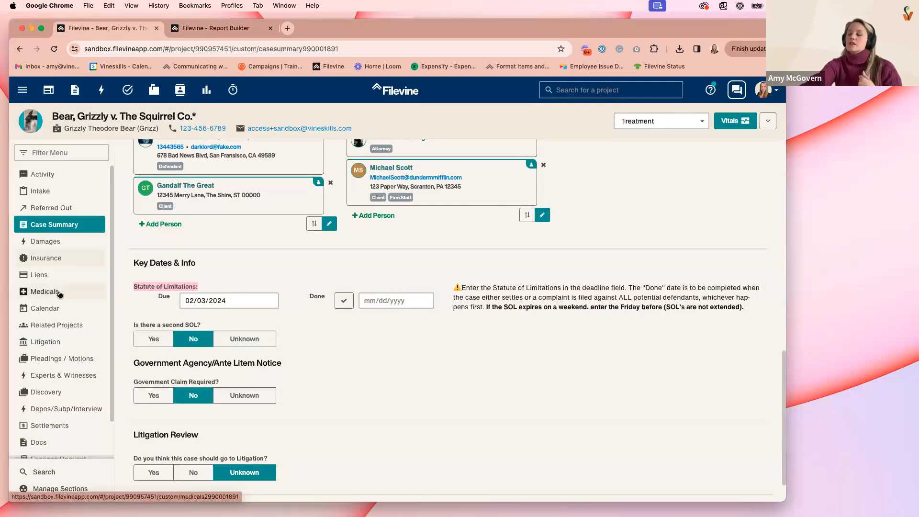
{"action": "left_click", "coordinate": [60, 295]}
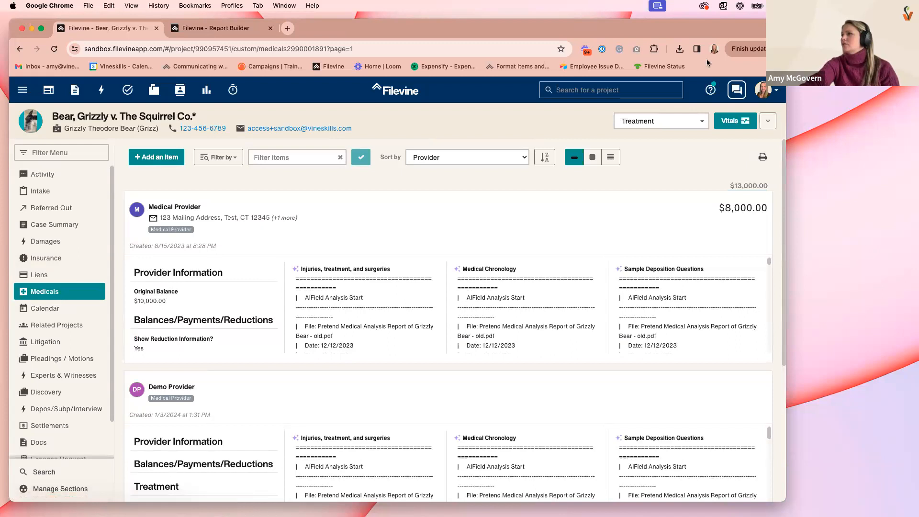
{"action": "left_click_drag", "start_coordinate": [659, 25], "coordinate": [624, 22]}
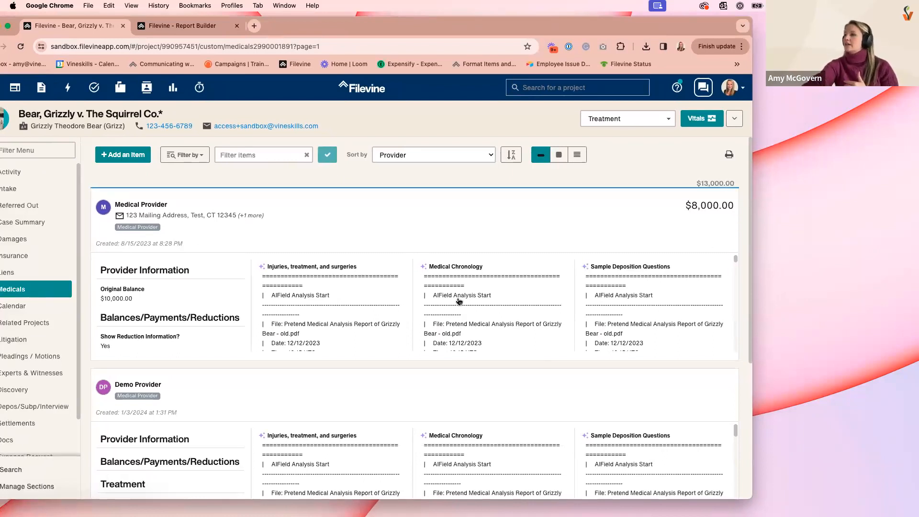
{"action": "left_click", "coordinate": [184, 29]}
{"action": "left_click", "coordinate": [72, 26]}
{"action": "left_click_drag", "start_coordinate": [490, 24], "coordinate": [516, 25]}
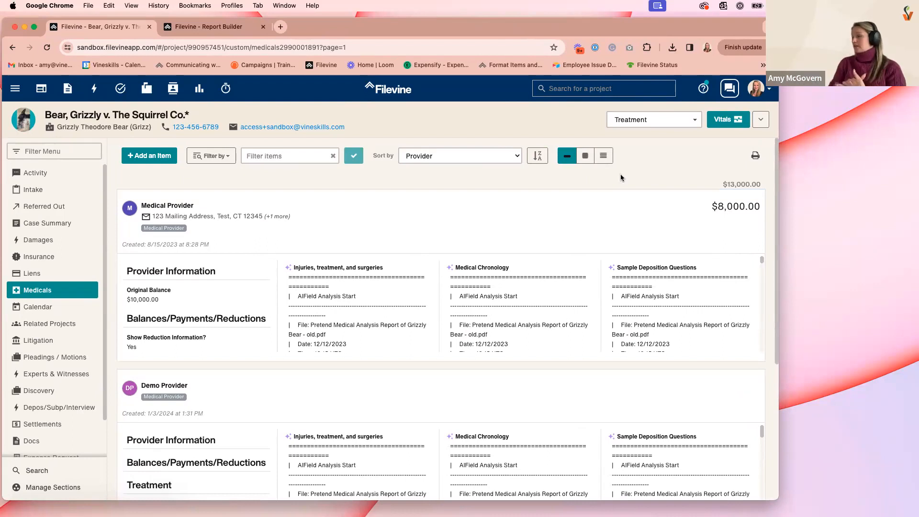
{"action": "left_click", "coordinate": [225, 29]}
{"action": "left_click_drag", "start_coordinate": [321, 33], "coordinate": [333, 31]}
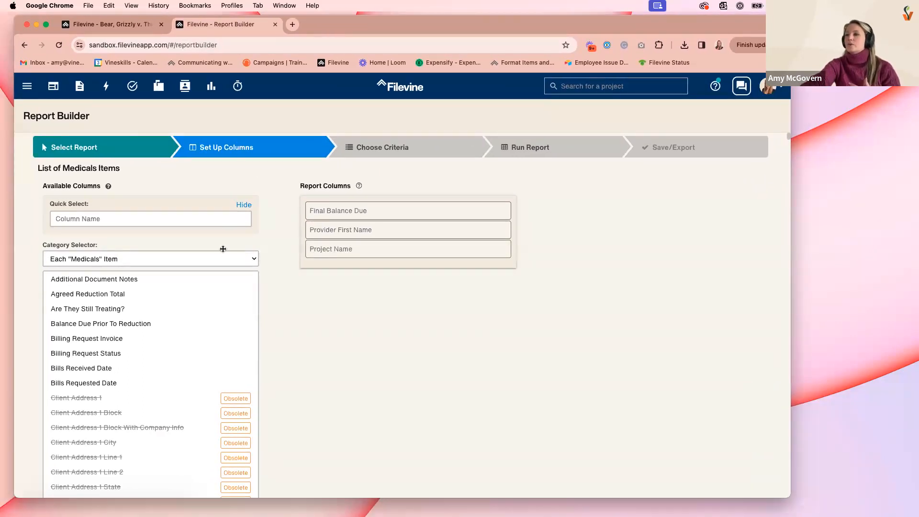
Step: Replace the Provider First Name column with Provider Full Name, and order the columns as Project Name, Provider Full Name, Final Balance Due
{"action": "left_click", "coordinate": [102, 218]}
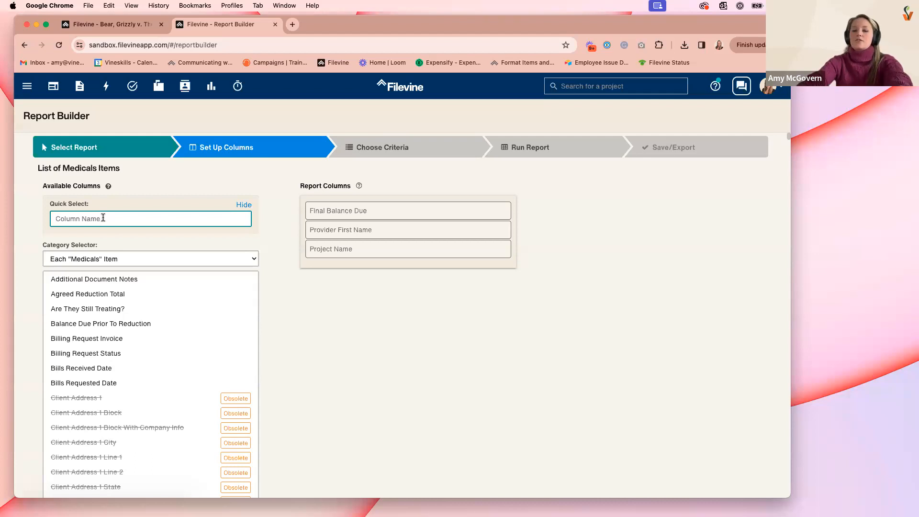
{"action": "type", "text": "provider"}
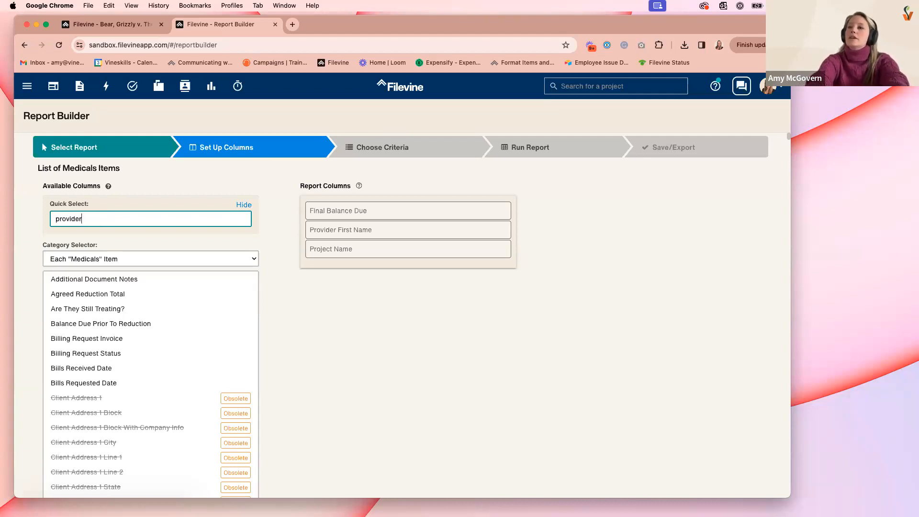
{"action": "type", "text": " fu"}
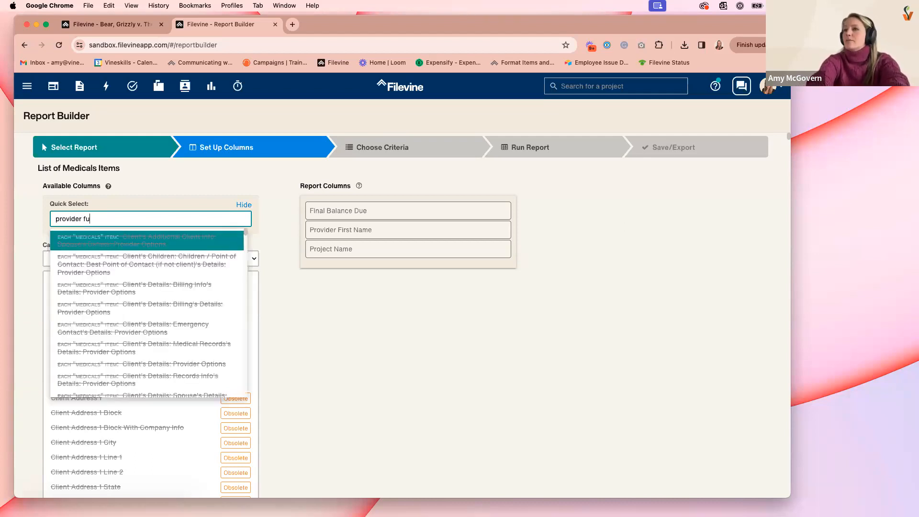
{"action": "type", "text": "ll name"}
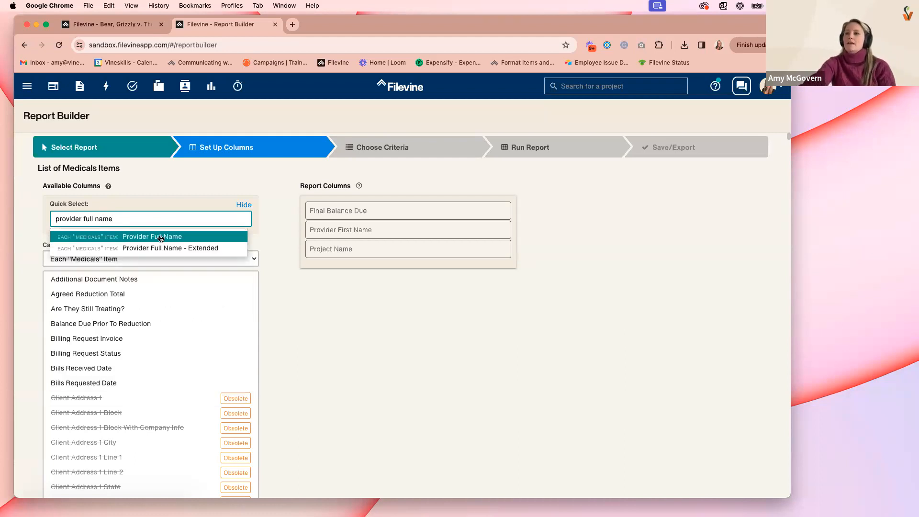
{"action": "left_click", "coordinate": [161, 237]}
{"action": "double_click", "coordinate": [406, 232]}
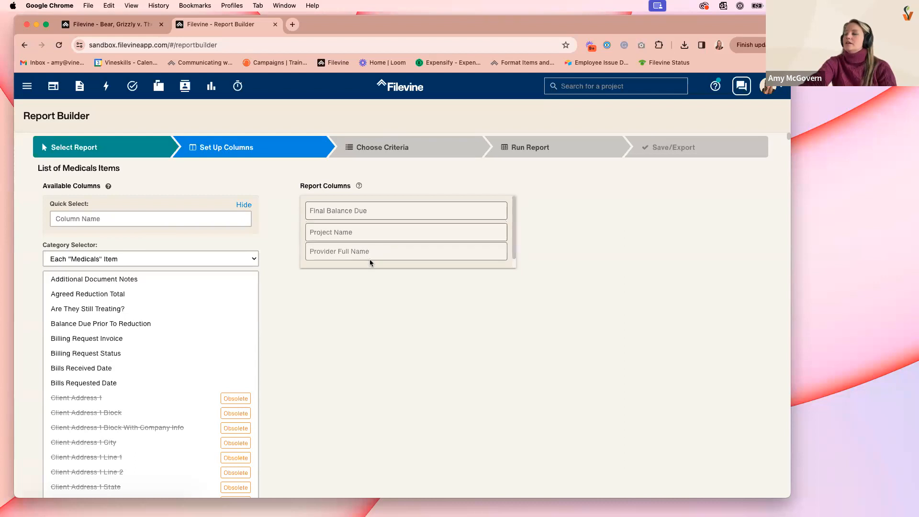
{"action": "left_click_drag", "start_coordinate": [359, 250], "coordinate": [361, 213]}
{"action": "left_click_drag", "start_coordinate": [353, 249], "coordinate": [353, 211]}
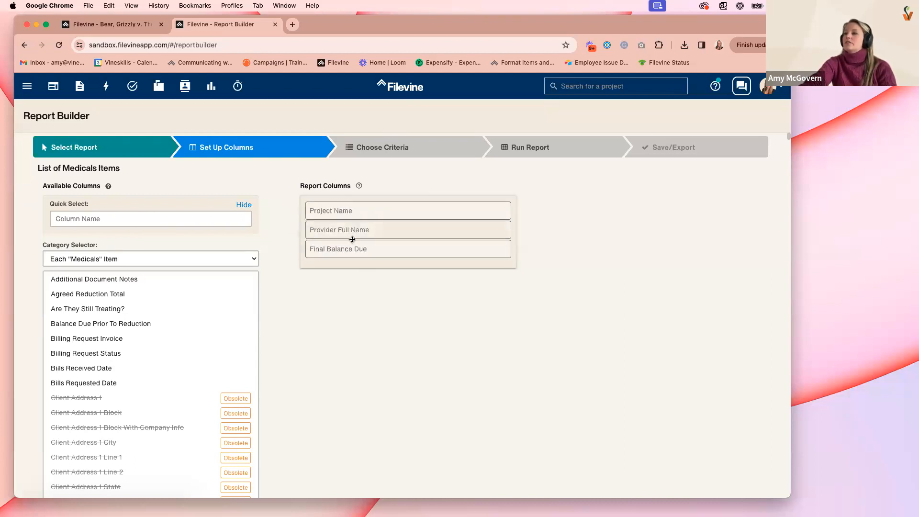
Step: Add the Date Treatment Started and Date Treatment Completed columns to the report, and move Final Balance Due below them
{"action": "left_click", "coordinate": [98, 220]}
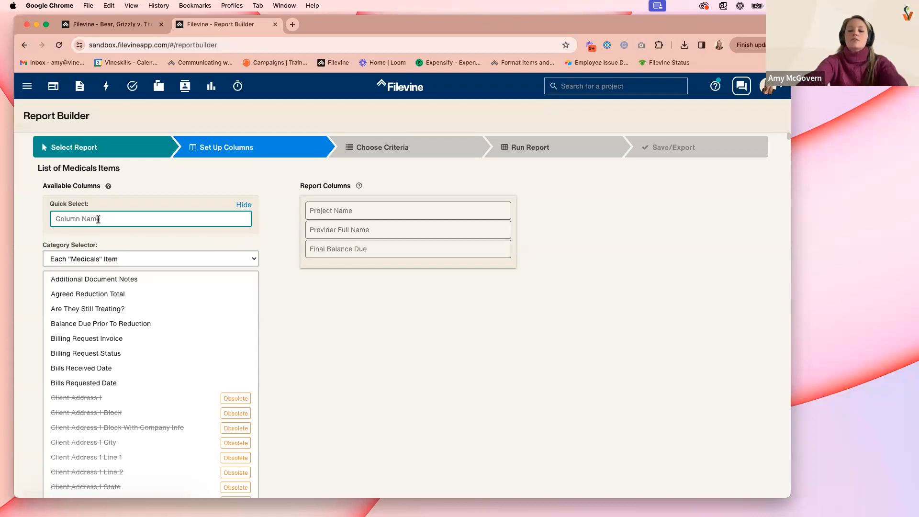
{"action": "type", "text": "treatment"}
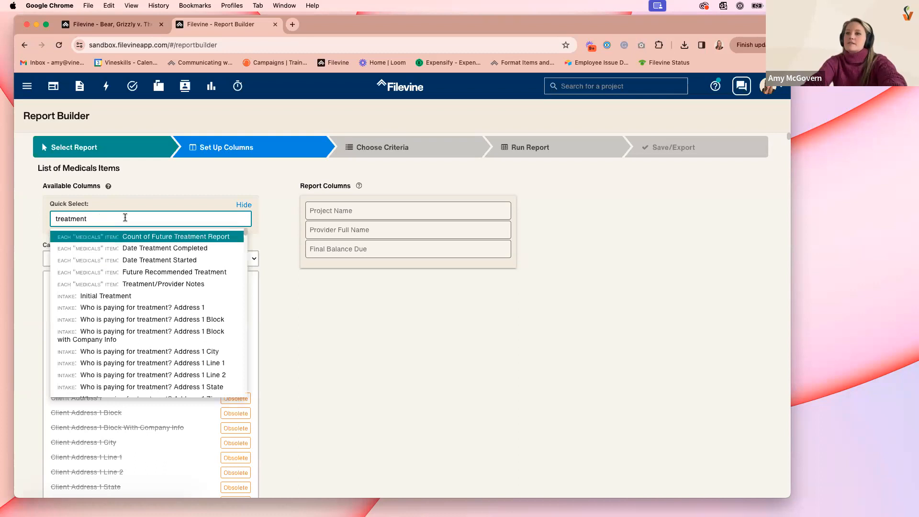
{"action": "left_click", "coordinate": [154, 261]}
{"action": "type", "text": "treatm"}
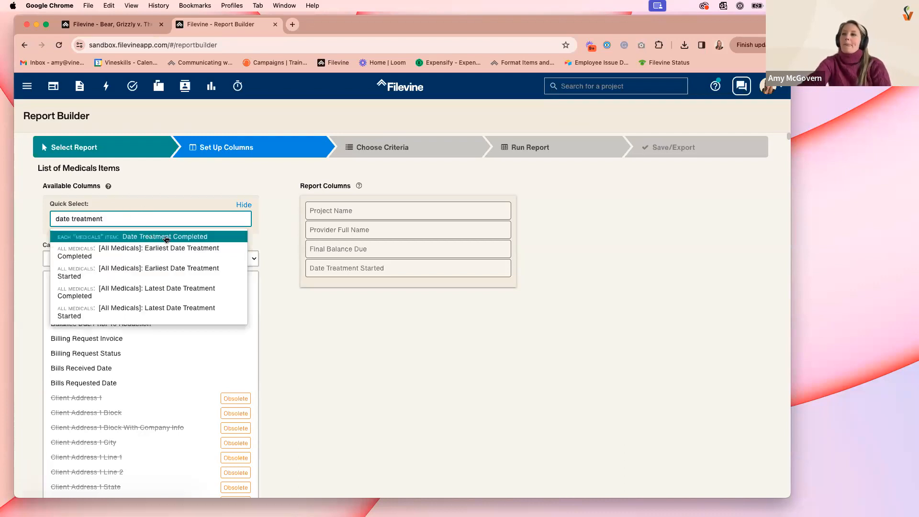
{"action": "left_click", "coordinate": [169, 239]}
{"action": "left_click_drag", "start_coordinate": [367, 251], "coordinate": [367, 297]}
Step: Add the Original Balance column to the report and place it directly above Final Balance Due
{"action": "left_click", "coordinate": [107, 220]}
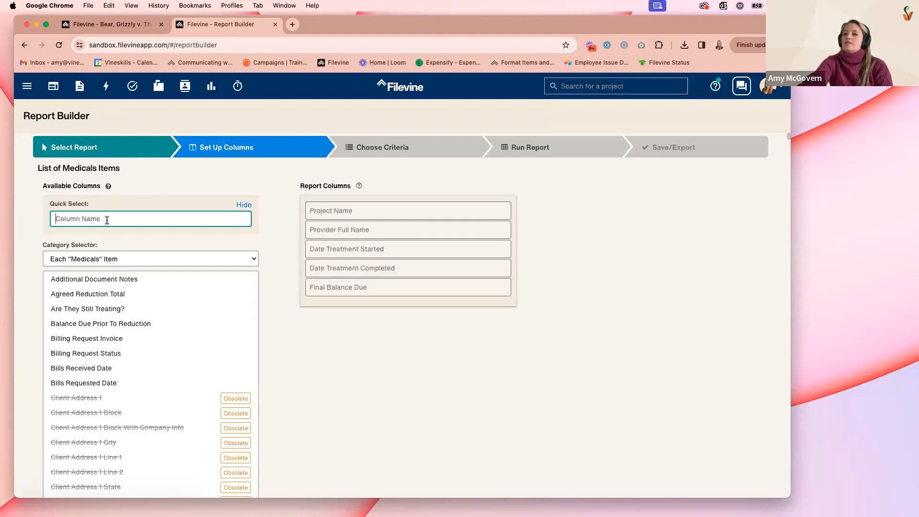
{"action": "type", "text": "original"}
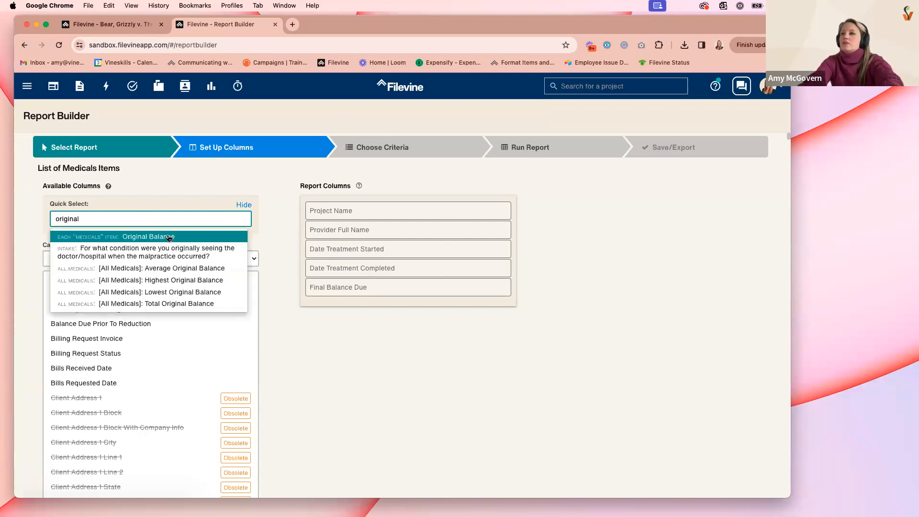
{"action": "left_click", "coordinate": [170, 236]}
{"action": "left_click_drag", "start_coordinate": [362, 312], "coordinate": [366, 290]}
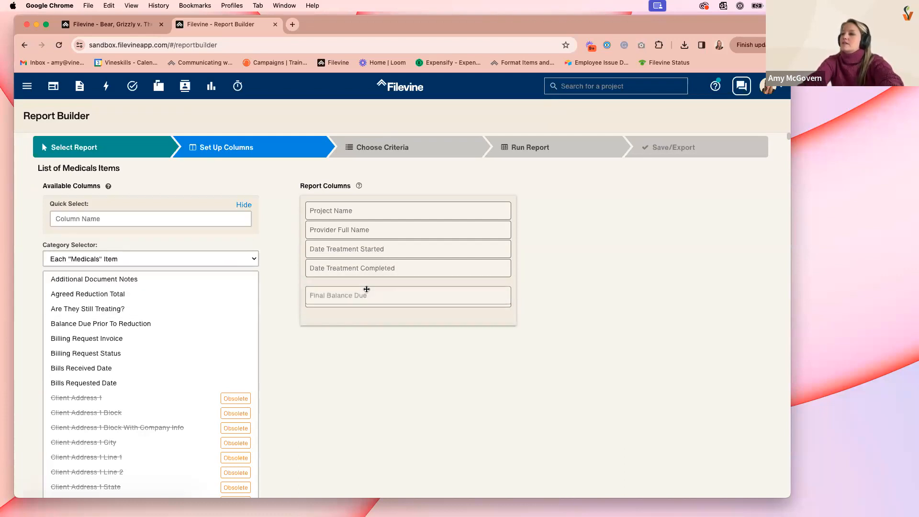
Step: Run the List of Medicals Items report and go to its save and export options
{"action": "left_click", "coordinate": [543, 152]}
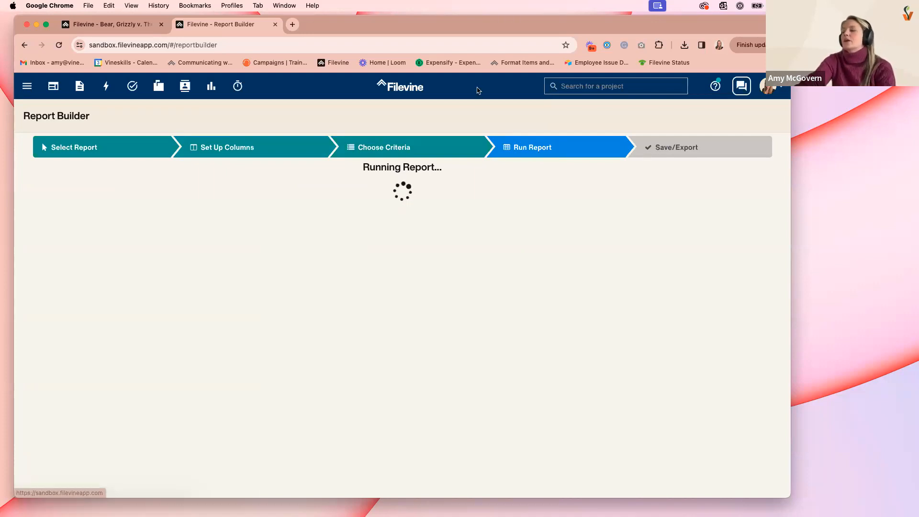
{"action": "left_click_drag", "start_coordinate": [371, 27], "coordinate": [386, 31]}
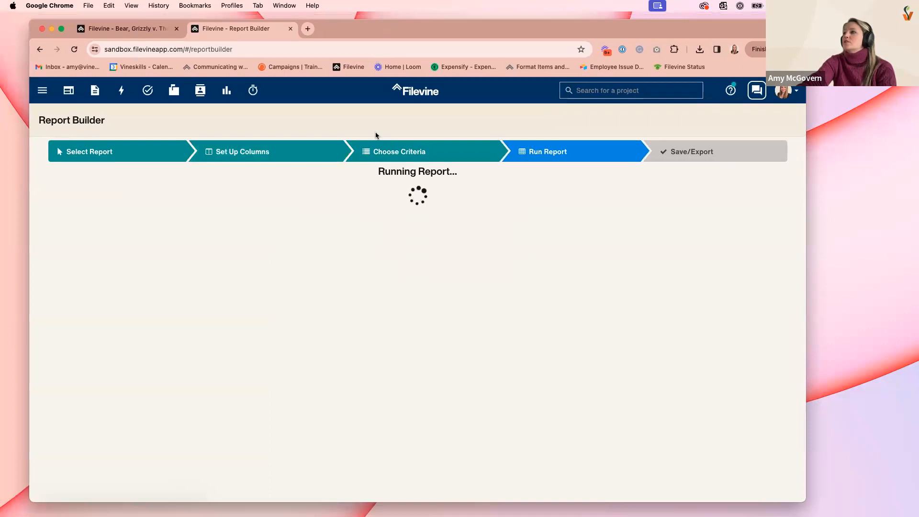
{"action": "left_click", "coordinate": [683, 152]}
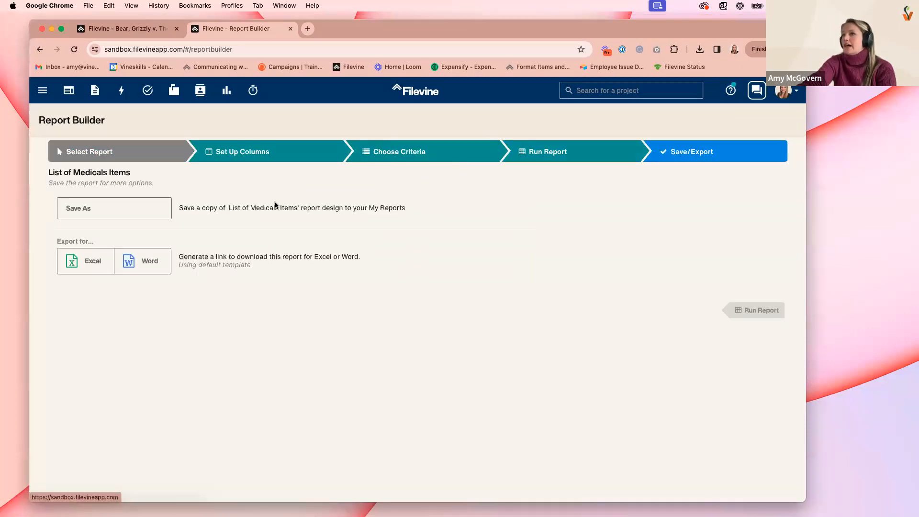
Step: Save a copy of the report under the title "Collection Export - List of Medicals Items"
{"action": "left_click", "coordinate": [125, 211]}
{"action": "left_click", "coordinate": [421, 139]}
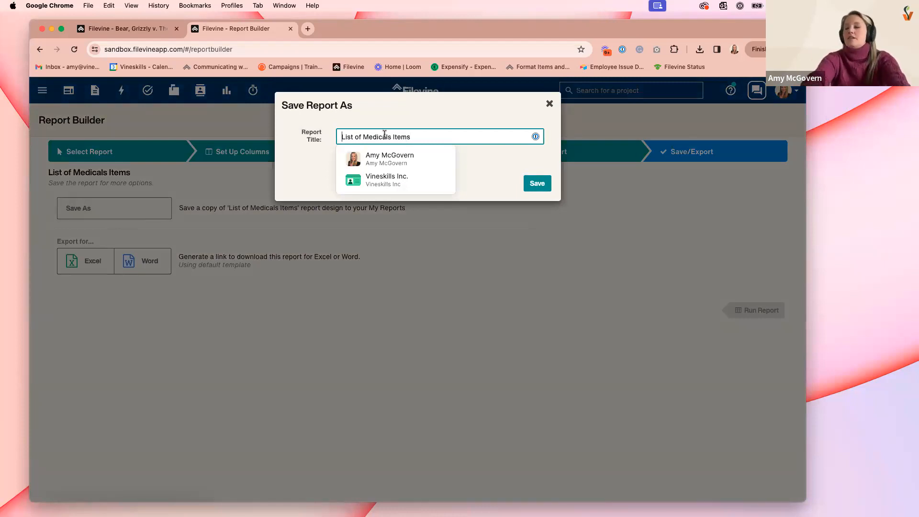
{"action": "type", "text": "Collectio"}
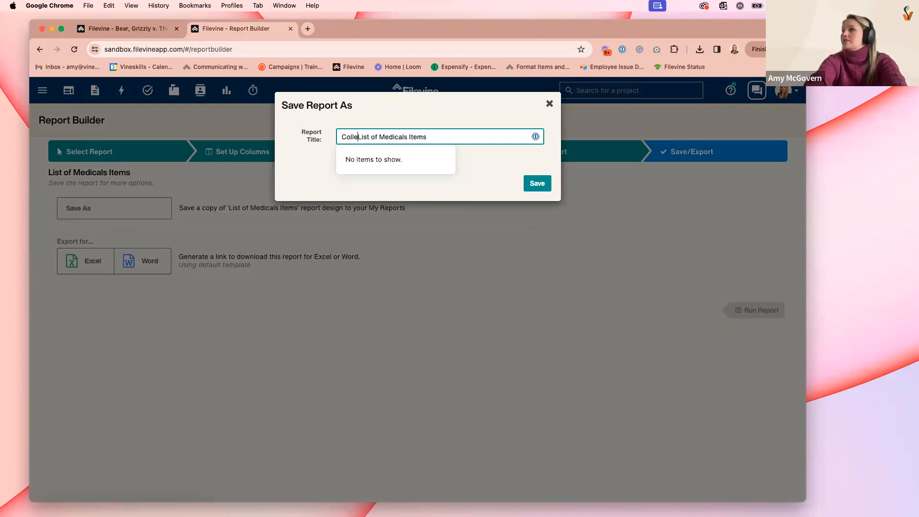
{"action": "type", "text": "n Export "}
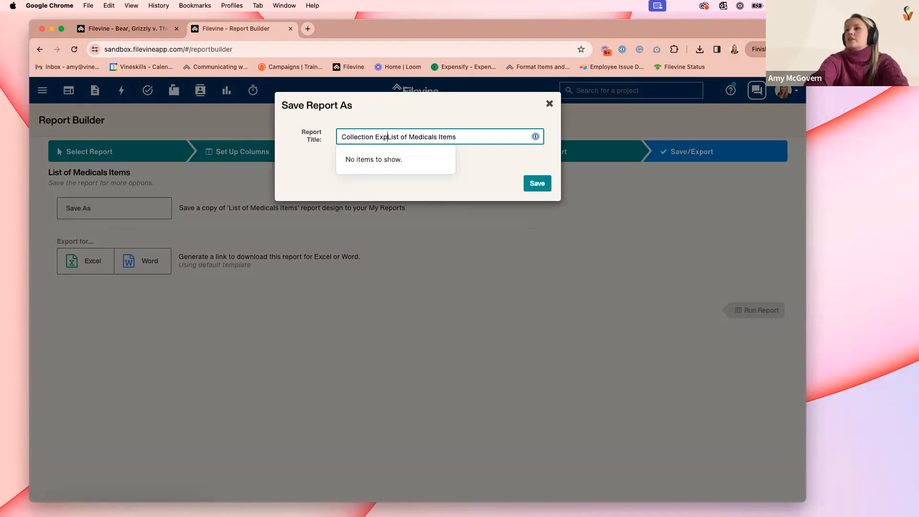
{"action": "type", "text": "-"}
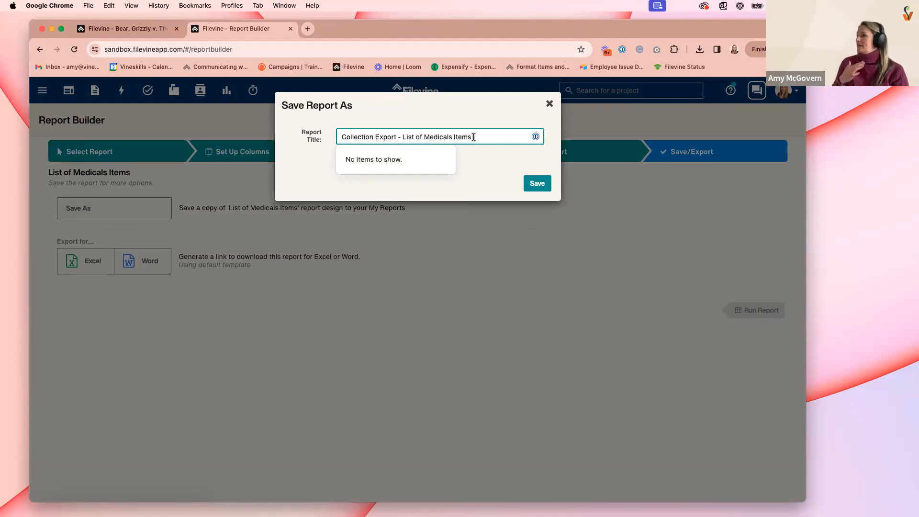
{"action": "left_click", "coordinate": [537, 185]}
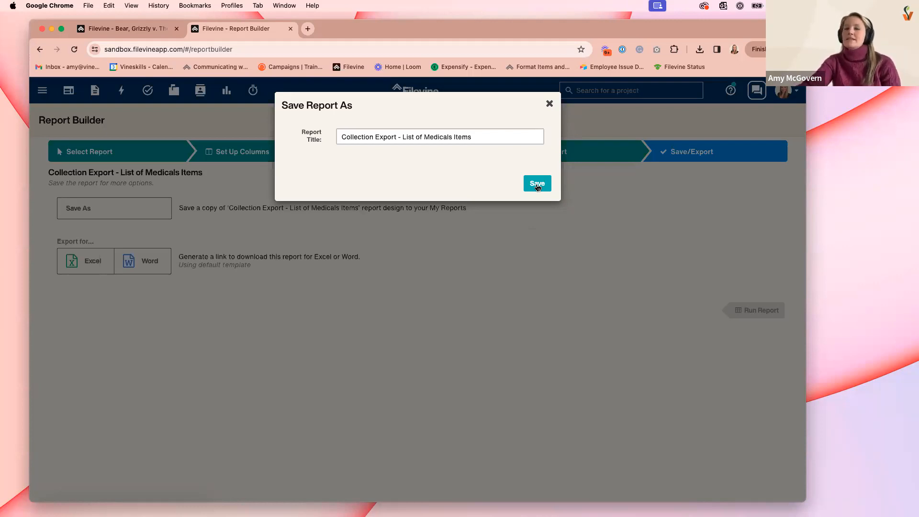
{"action": "mouse_move", "coordinate": [454, 29]}
{"action": "left_mouse_down"}
{"action": "mouse_move", "coordinate": [442, 43]}
{"action": "mouse_move", "coordinate": [456, 30]}
{"action": "left_mouse_up"}
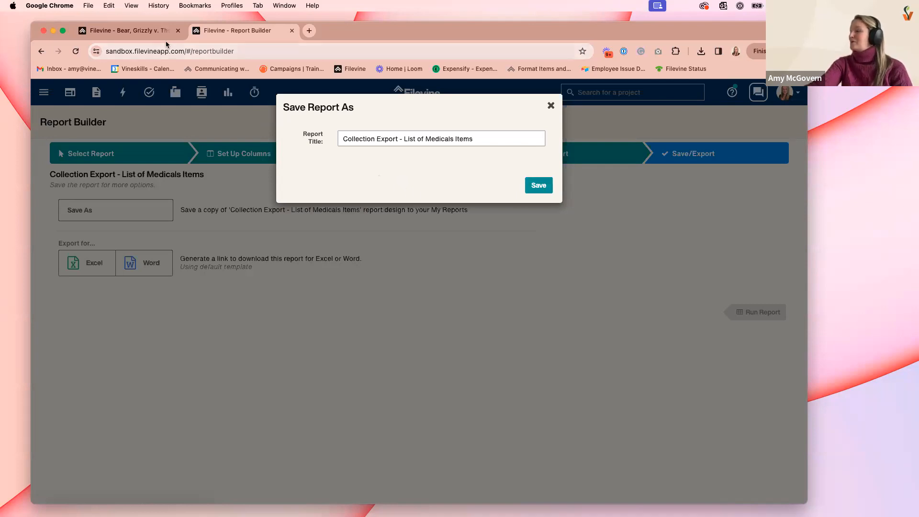
{"action": "left_click", "coordinate": [142, 35]}
{"action": "right_click", "coordinate": [143, 35]}
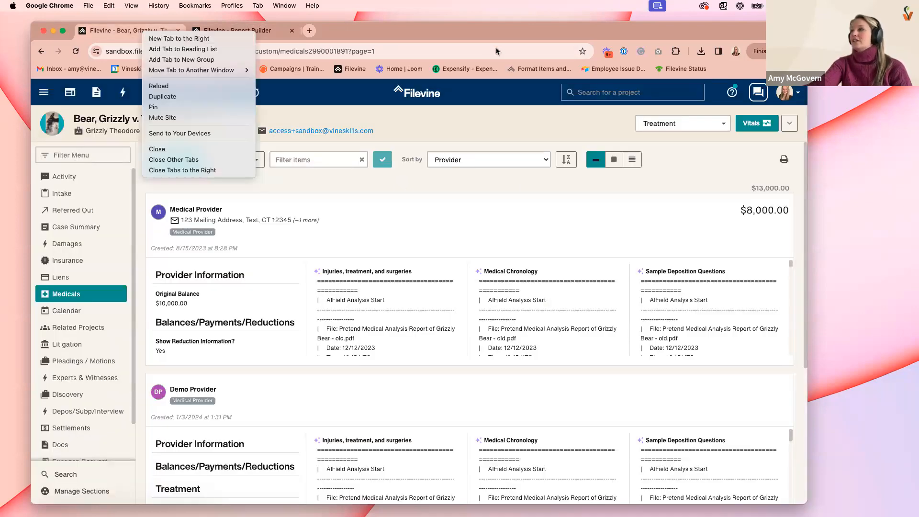
{"action": "left_click", "coordinate": [287, 35]}
{"action": "left_click", "coordinate": [270, 31]}
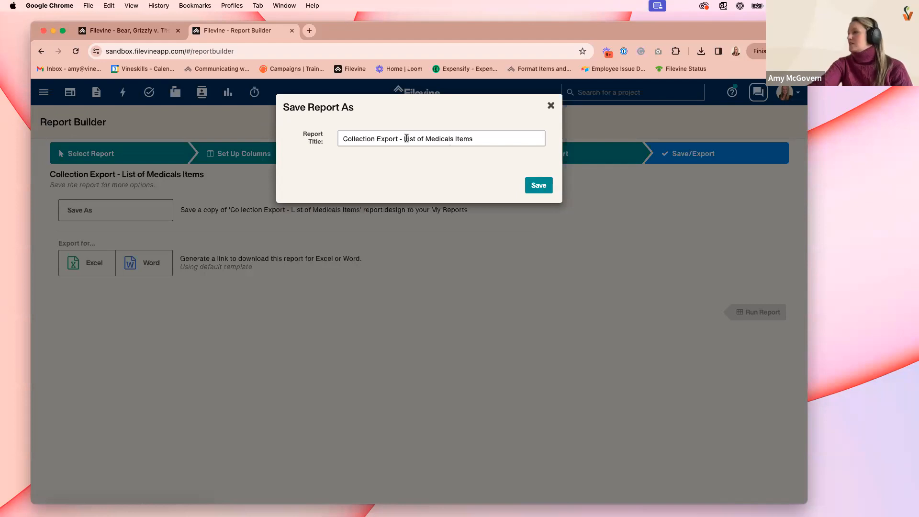
Step: Open the Customs Editor in the Advanced area, starting from the project's browser tab
{"action": "left_click", "coordinate": [131, 31]}
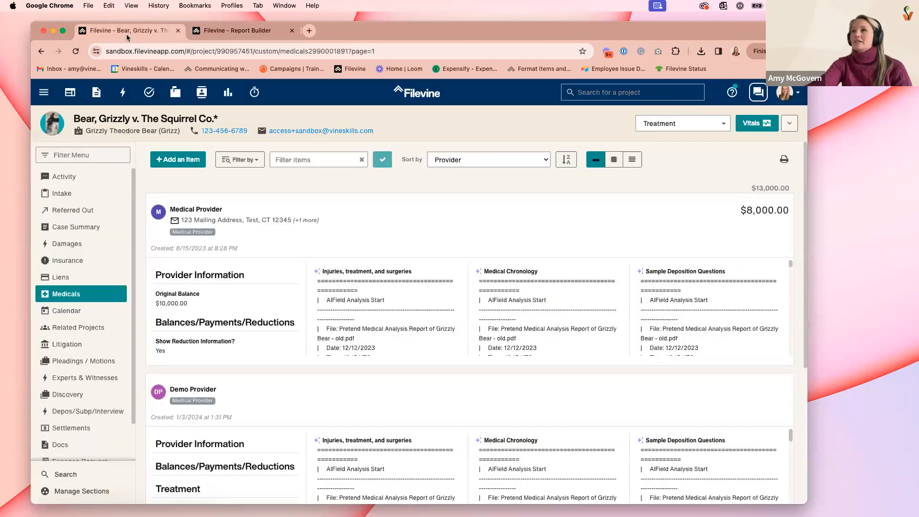
{"action": "left_click", "coordinate": [44, 92]}
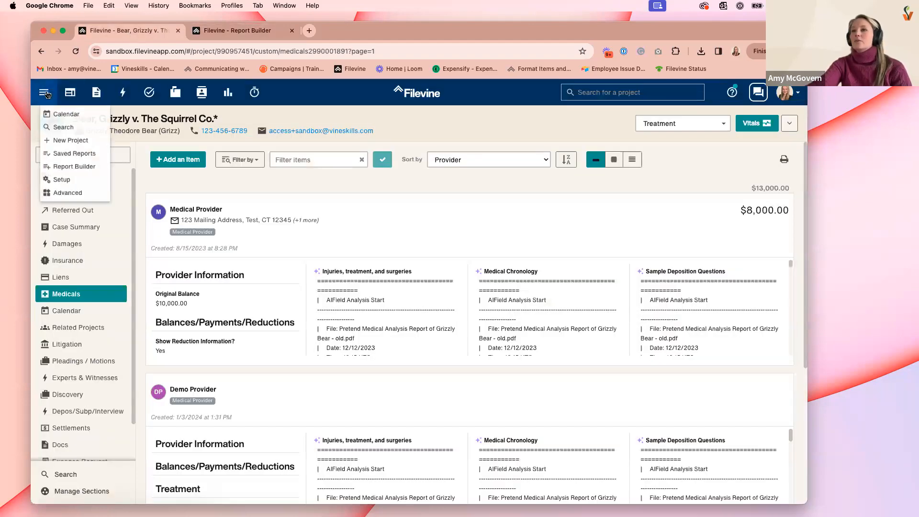
{"action": "left_click", "coordinate": [77, 201]}
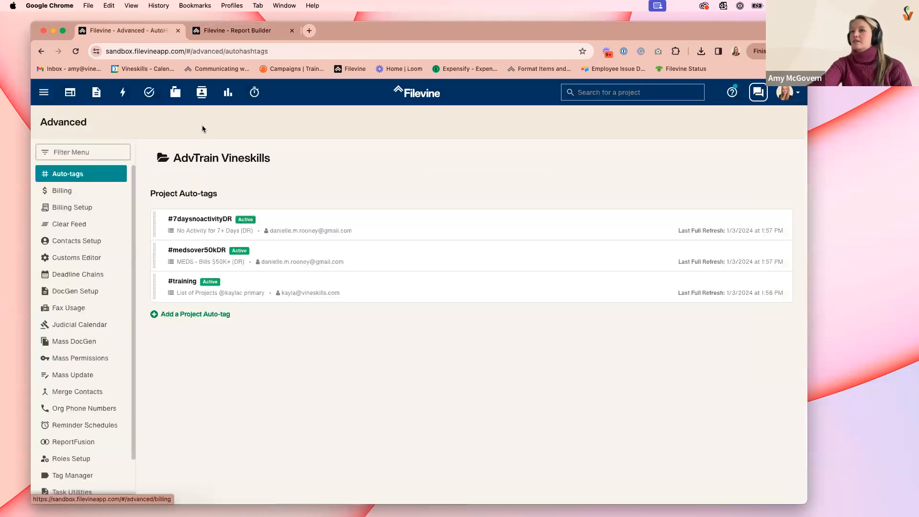
{"action": "left_click", "coordinate": [96, 260]}
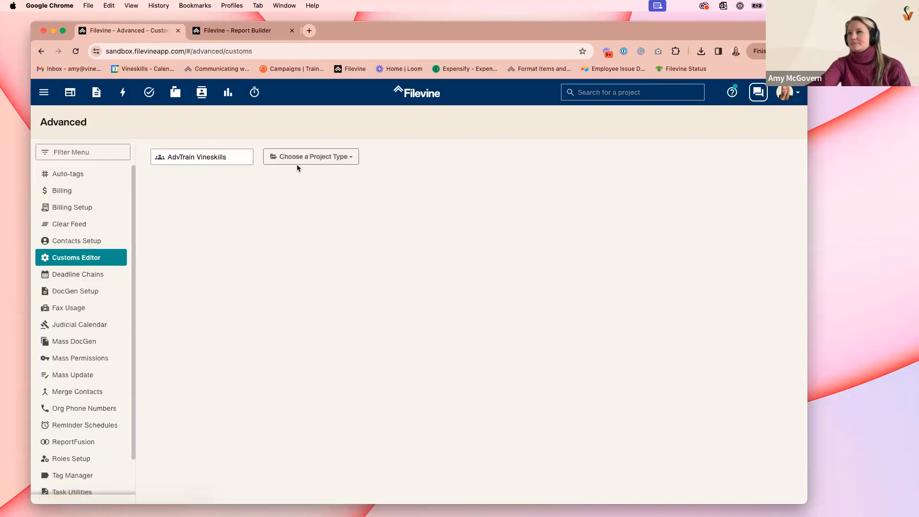
Step: Choose the training project type coded AM and show the collection options of its Meds section
{"action": "left_click", "coordinate": [295, 159]}
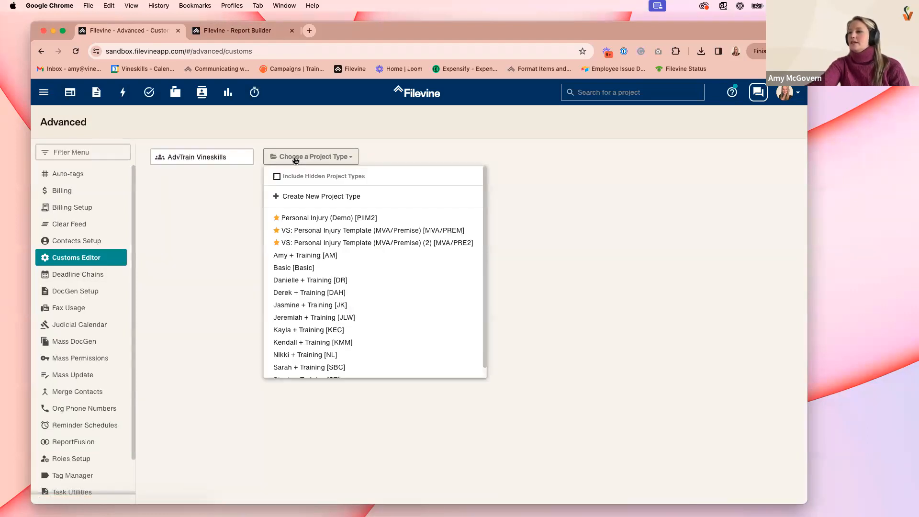
{"action": "left_click", "coordinate": [327, 258]}
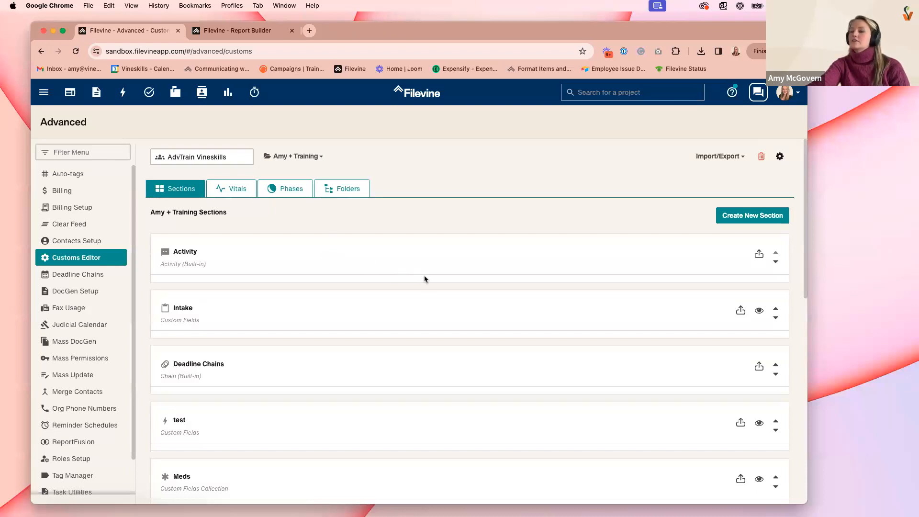
{"action": "scroll", "coordinate": [425, 277], "scroll_direction": "down", "scroll_amount": 5}
{"action": "left_click", "coordinate": [333, 289]}
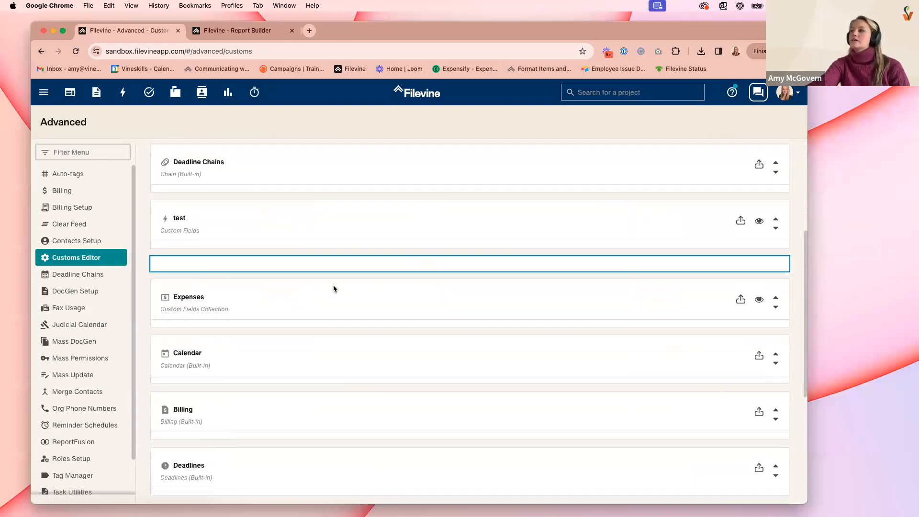
{"action": "scroll", "coordinate": [694, 358], "scroll_direction": "down", "scroll_amount": 4}
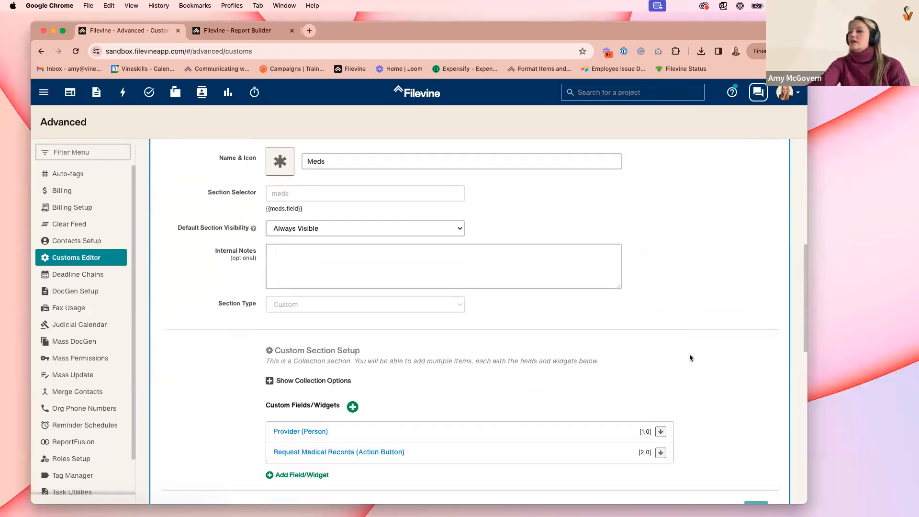
{"action": "scroll", "coordinate": [693, 357], "scroll_direction": "up", "scroll_amount": 3}
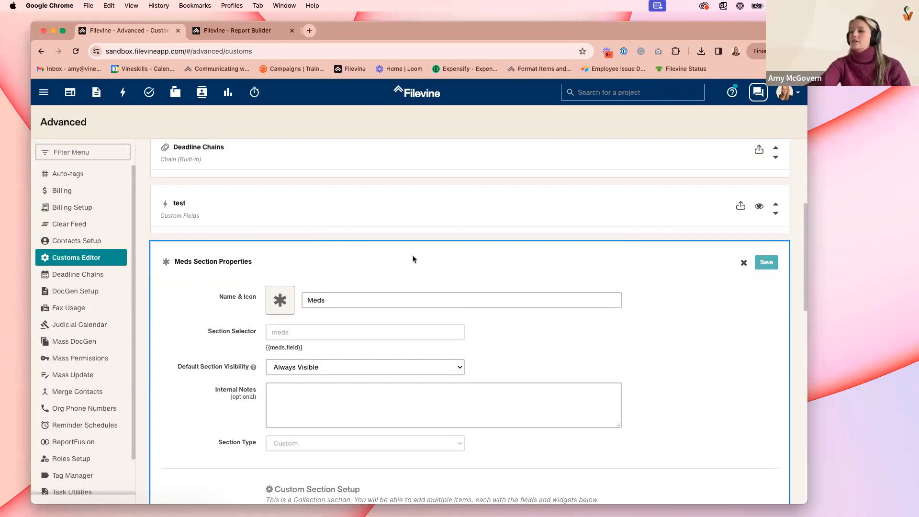
{"action": "scroll", "coordinate": [554, 275], "scroll_direction": "down", "scroll_amount": 3}
{"action": "scroll", "coordinate": [690, 280], "scroll_direction": "down", "scroll_amount": 2}
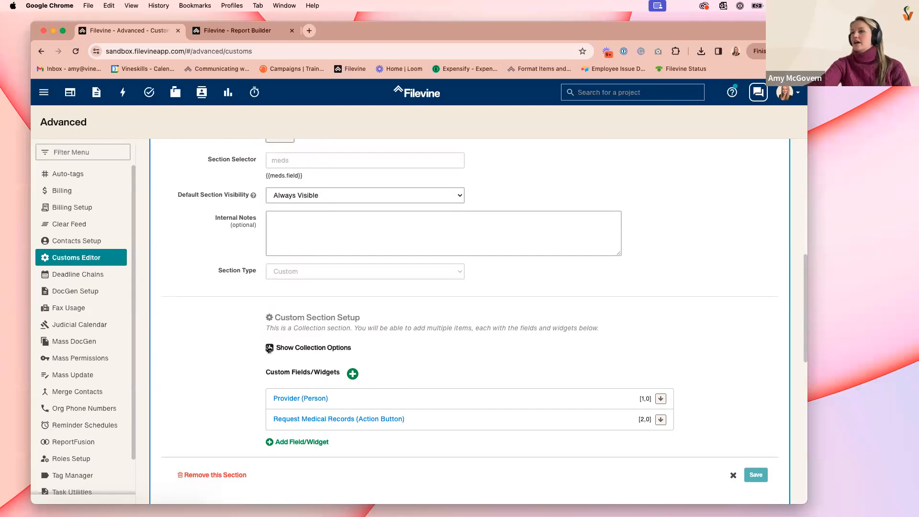
{"action": "left_click", "coordinate": [269, 348]}
{"action": "scroll", "coordinate": [679, 343], "scroll_direction": "down", "scroll_amount": 5}
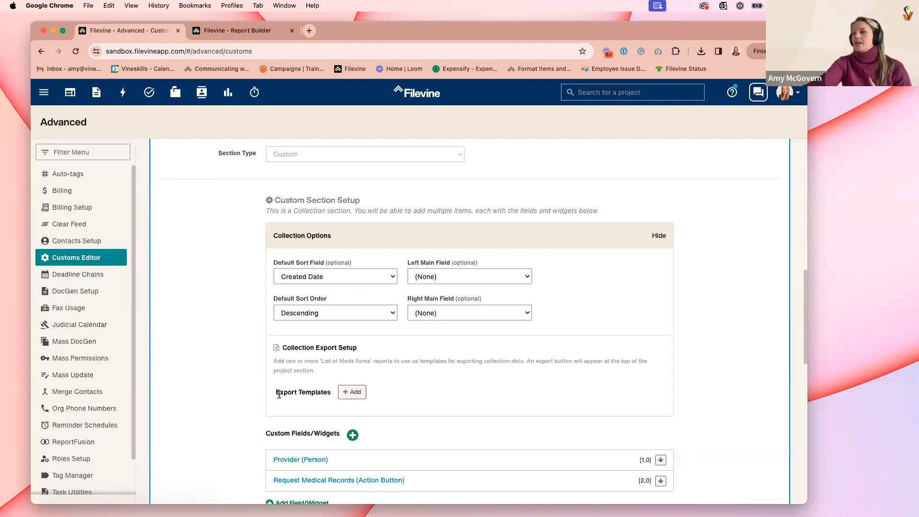
Step: View the export template setup for the Meds collection, and close the section's properties without saving
{"action": "left_click", "coordinate": [352, 392]}
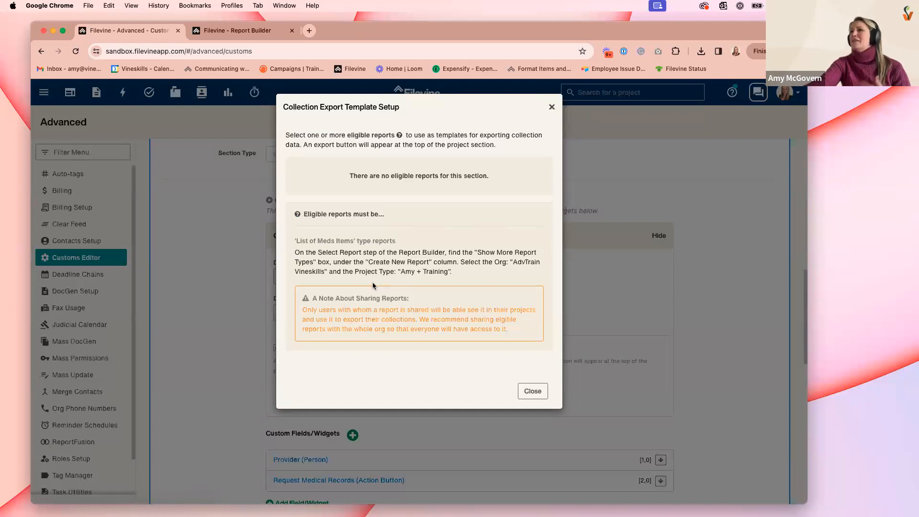
{"action": "left_click", "coordinate": [552, 108]}
{"action": "scroll", "coordinate": [684, 311], "scroll_direction": "up", "scroll_amount": 5}
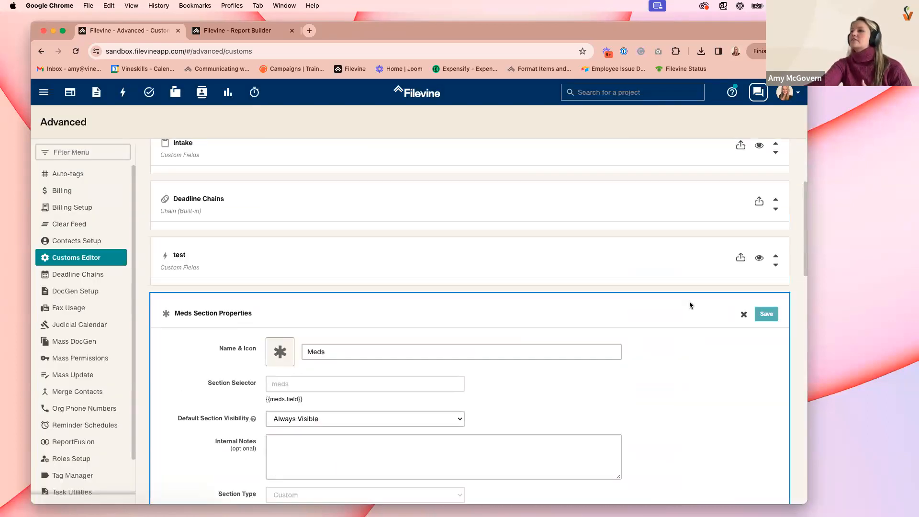
{"action": "left_click", "coordinate": [744, 317]}
{"action": "scroll", "coordinate": [435, 318], "scroll_direction": "up", "scroll_amount": 5}
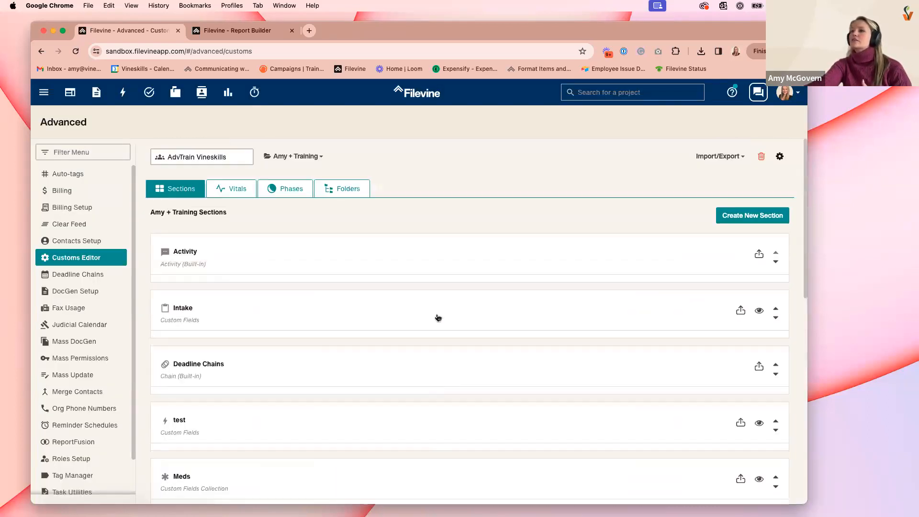
Step: Switch to the VS: Personal Injury Template (MVA/Premise) [MVA/PREM] project type and show the collection options of its Medicals section
{"action": "left_click", "coordinate": [308, 157]}
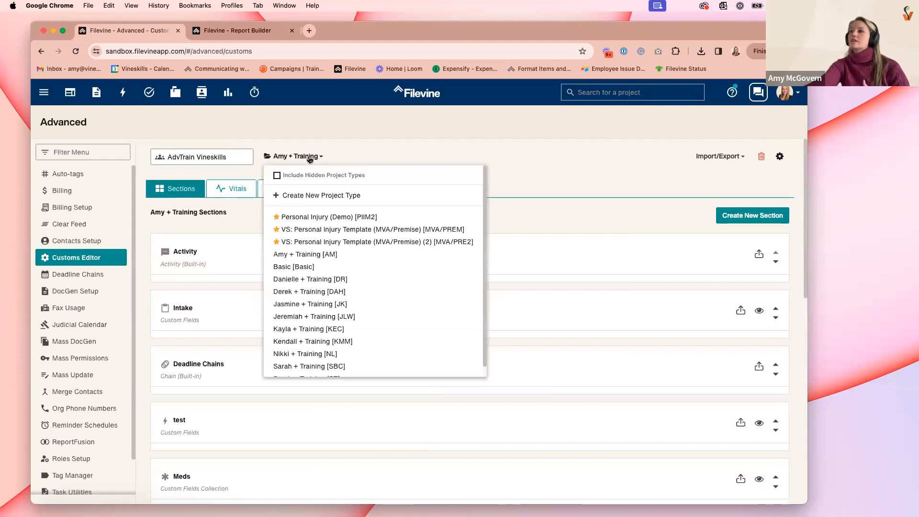
{"action": "left_click", "coordinate": [332, 232]}
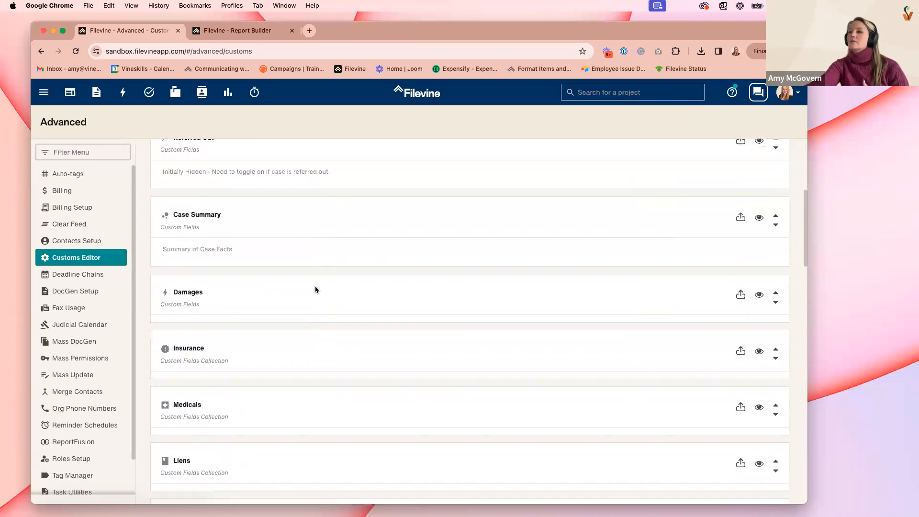
{"action": "left_click", "coordinate": [259, 407]}
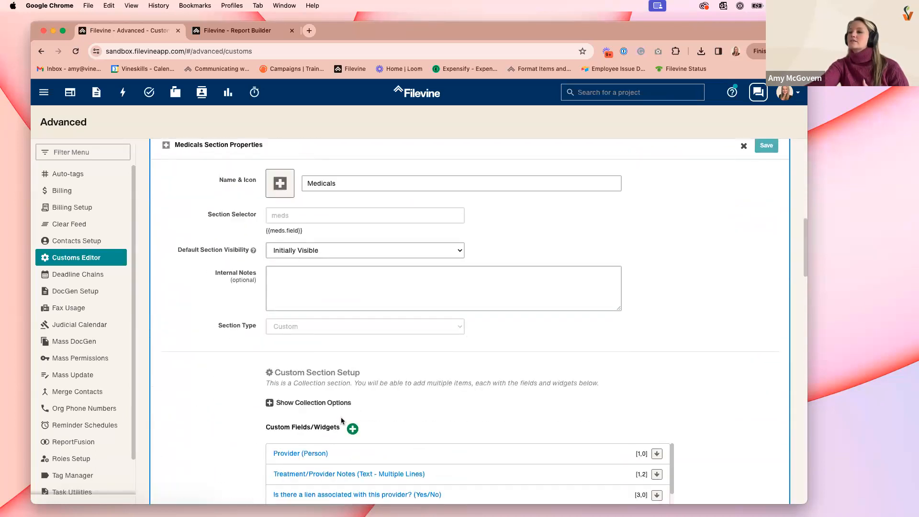
{"action": "left_click", "coordinate": [314, 403]}
{"action": "scroll", "coordinate": [288, 309], "scroll_direction": "down", "scroll_amount": 5}
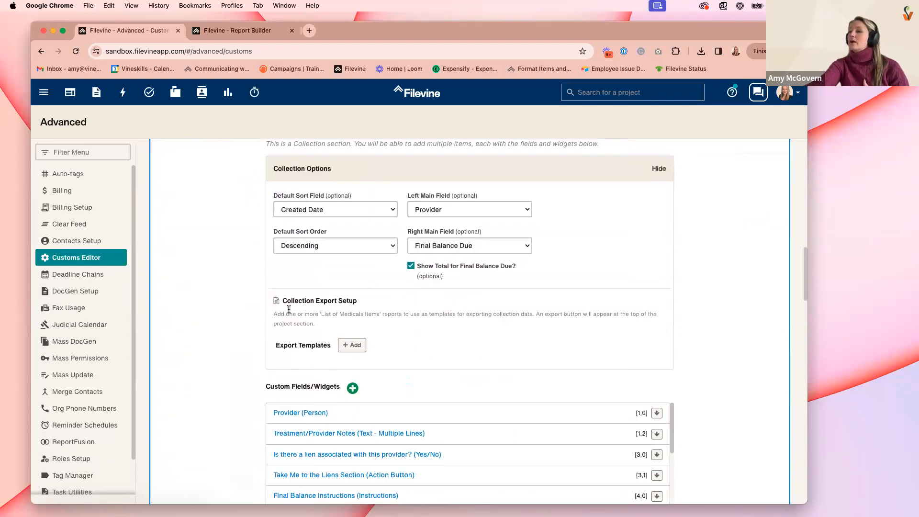
Step: View the export template setup for the Medicals collection, close it, and check the pending report save in the Report Builder tab
{"action": "left_click", "coordinate": [352, 345]}
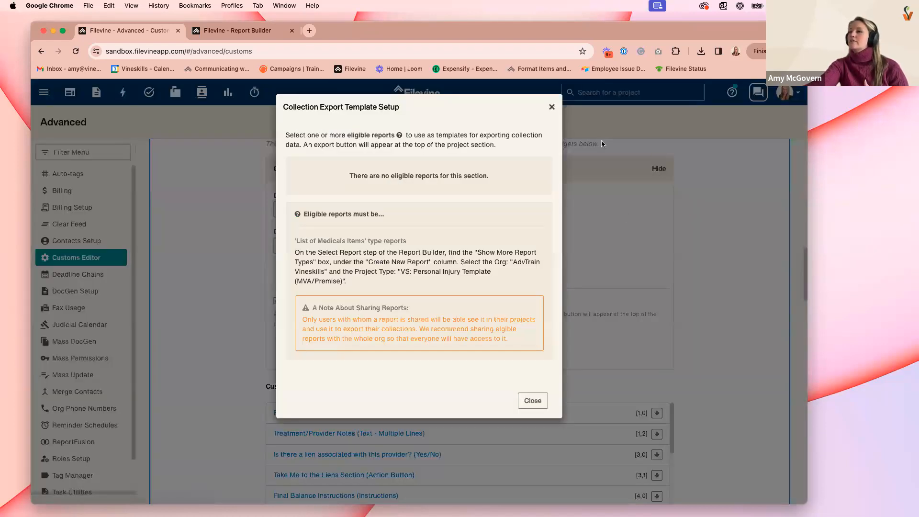
{"action": "left_click", "coordinate": [552, 107]}
{"action": "scroll", "coordinate": [708, 329], "scroll_direction": "up", "scroll_amount": 3}
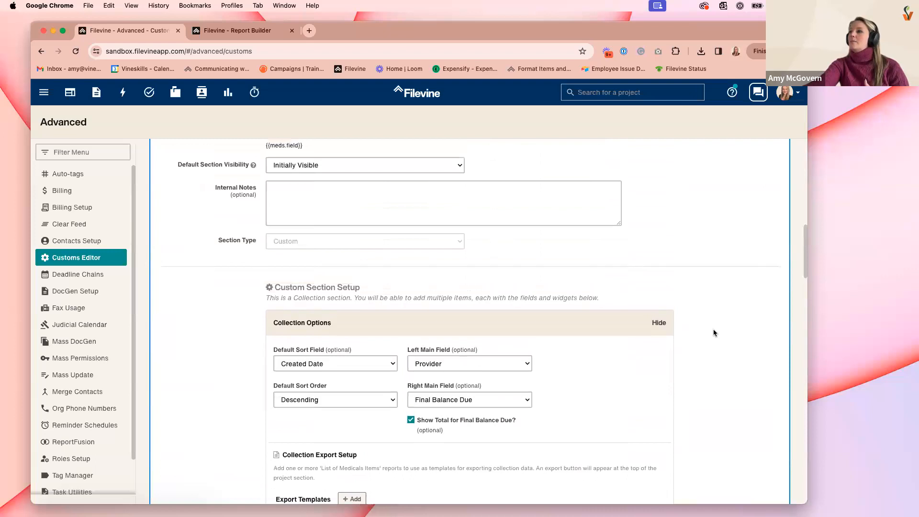
{"action": "scroll", "coordinate": [714, 332], "scroll_direction": "down", "scroll_amount": 5}
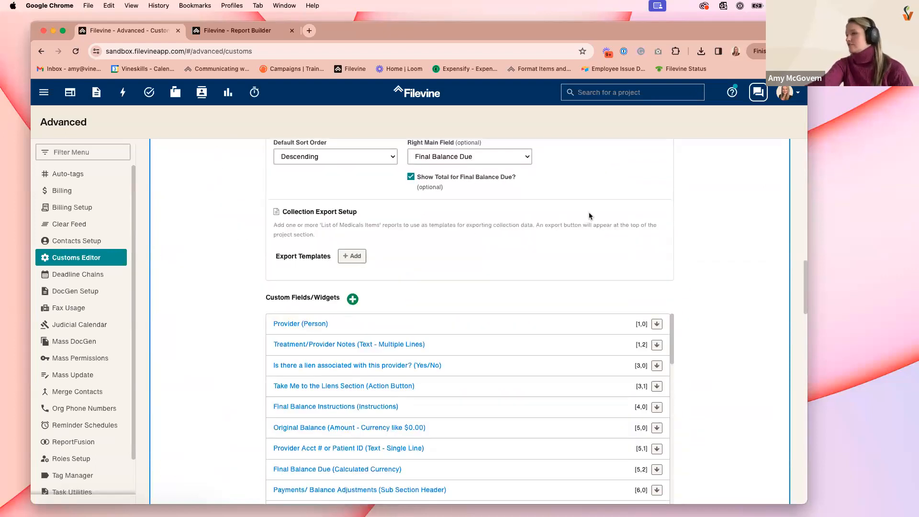
{"action": "scroll", "coordinate": [660, 262], "scroll_direction": "up", "scroll_amount": 2}
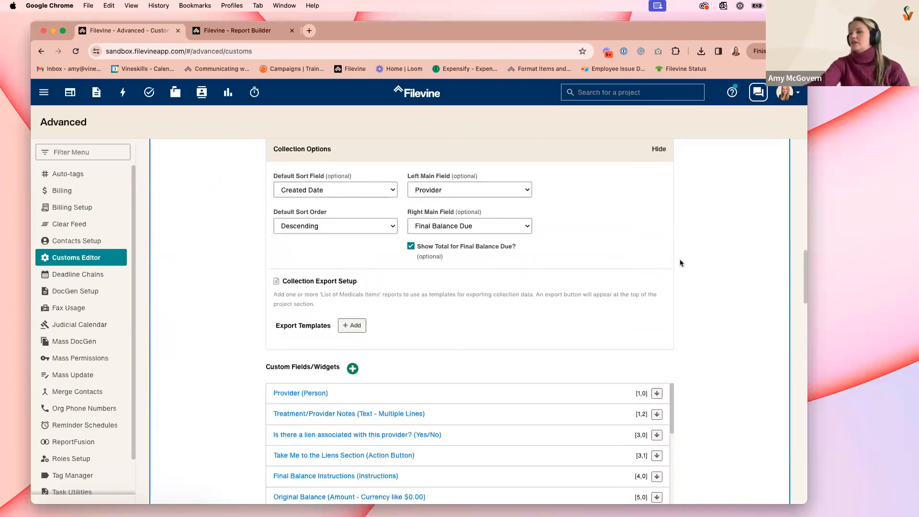
{"action": "scroll", "coordinate": [710, 293], "scroll_direction": "up", "scroll_amount": 10}
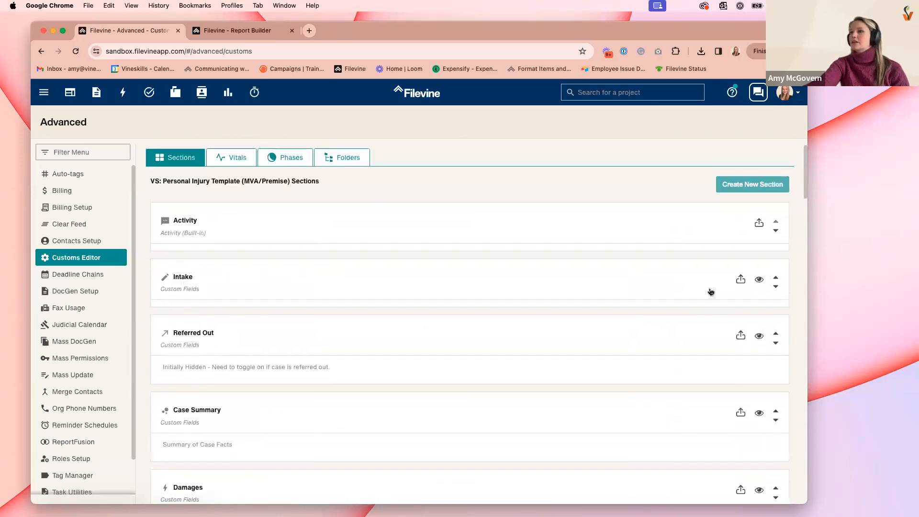
{"action": "scroll", "coordinate": [727, 342], "scroll_direction": "up", "scroll_amount": 2}
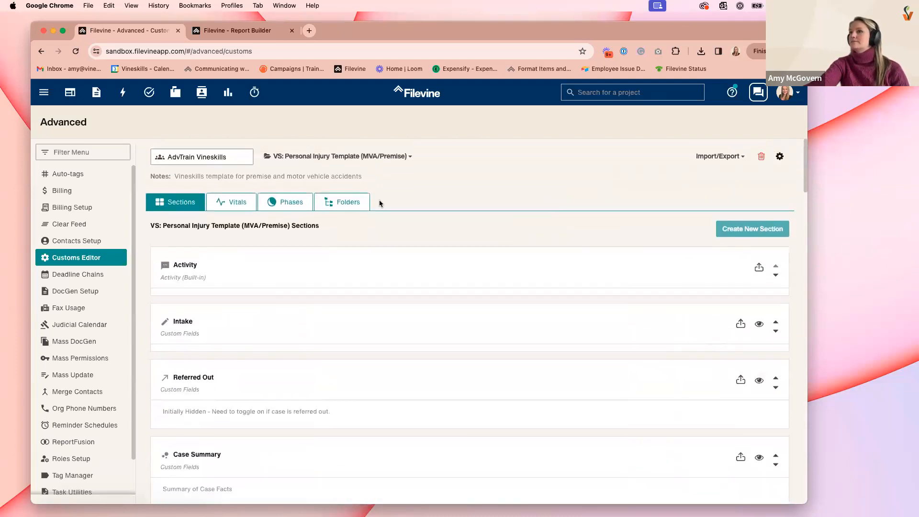
{"action": "left_click", "coordinate": [253, 31]}
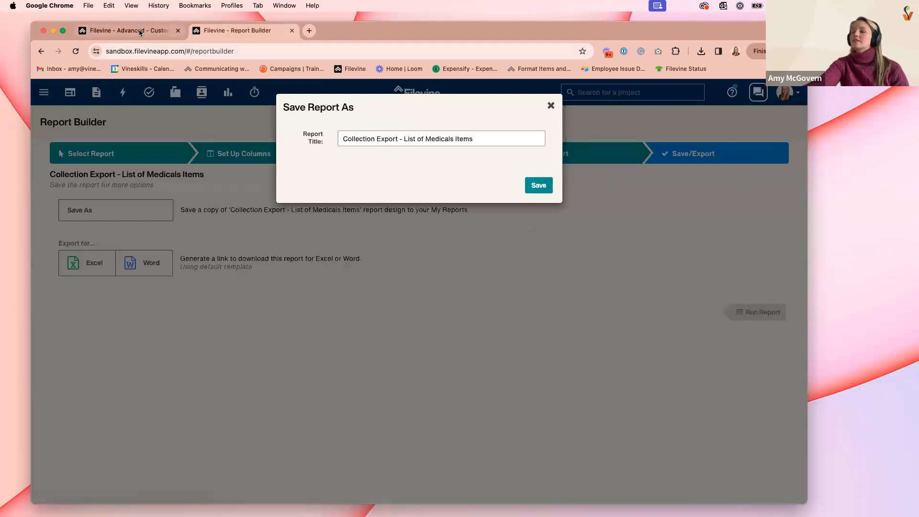
{"action": "left_click", "coordinate": [119, 34]}
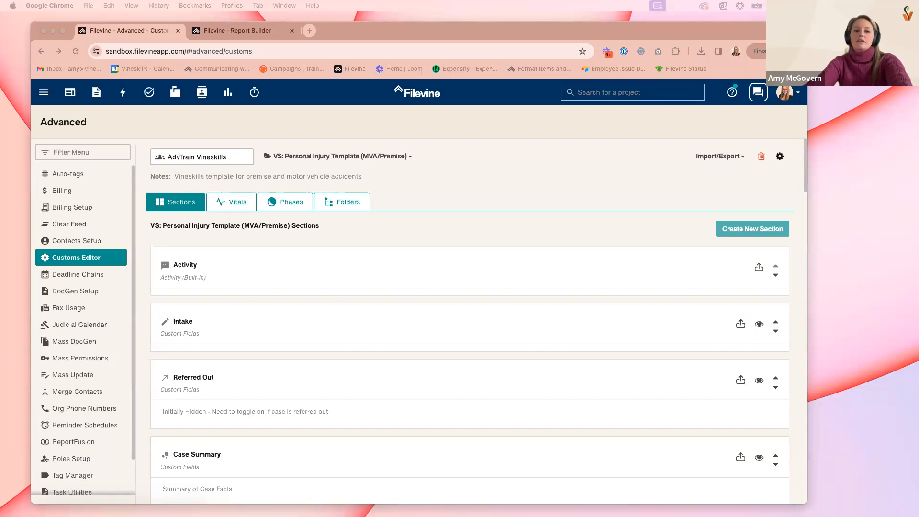
Step: Bring up the Vineskills Sandbox browser window and choose the VSBP: Personal Injury [PI] project type in the Customs Editor
{"action": "left_click_drag", "start_coordinate": [0, 49], "coordinate": [15, 49]}
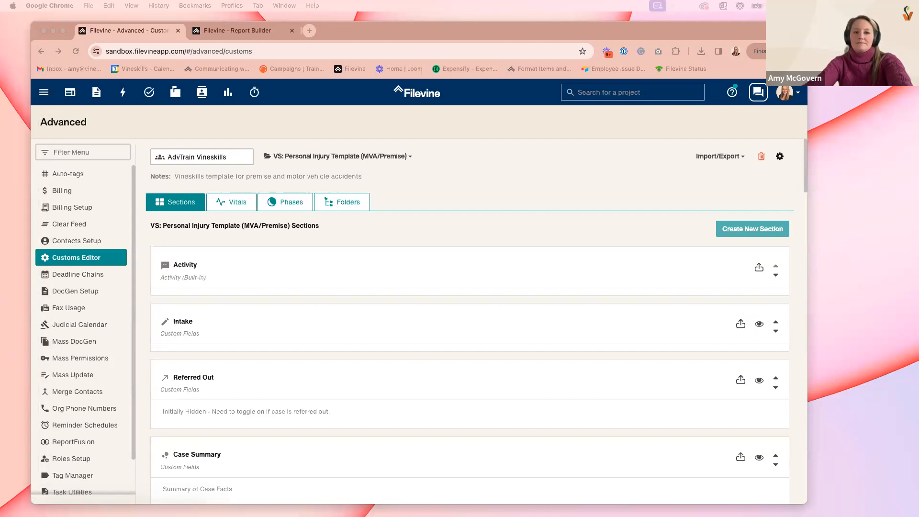
{"action": "left_click_drag", "start_coordinate": [0, 48], "coordinate": [235, 55]}
{"action": "left_click", "coordinate": [153, 281]}
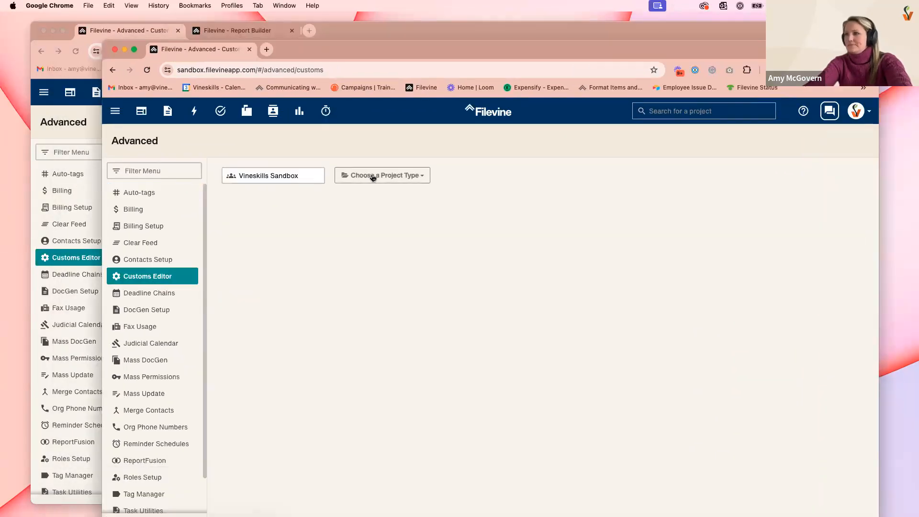
{"action": "left_click", "coordinate": [370, 176]}
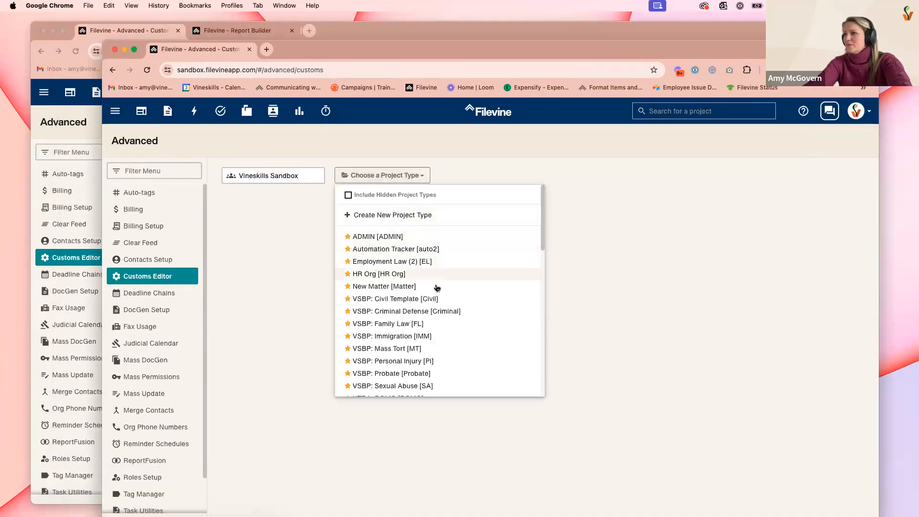
{"action": "left_click", "coordinate": [407, 363]}
{"action": "left_click_drag", "start_coordinate": [310, 51], "coordinate": [259, 36]}
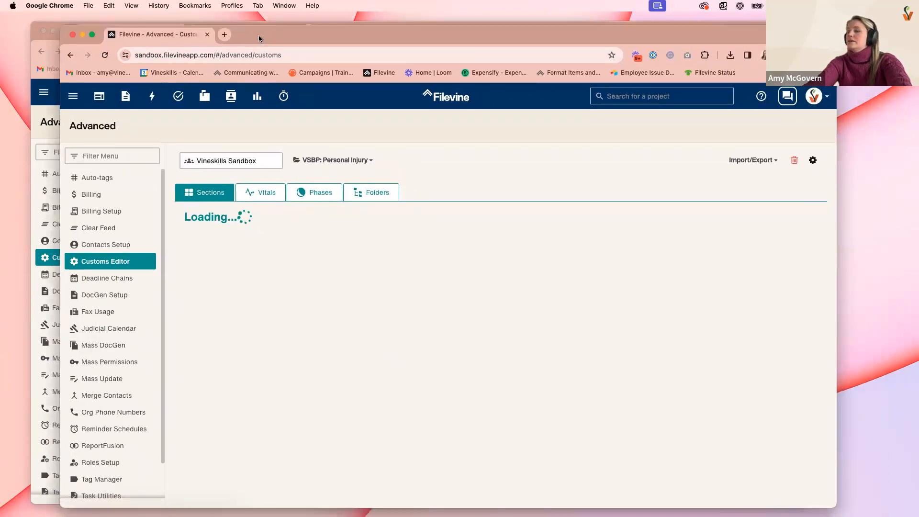
Step: Show the collection options of the Medicals section and open its export template setup for editing
{"action": "scroll", "coordinate": [425, 264], "scroll_direction": "down", "scroll_amount": 7}
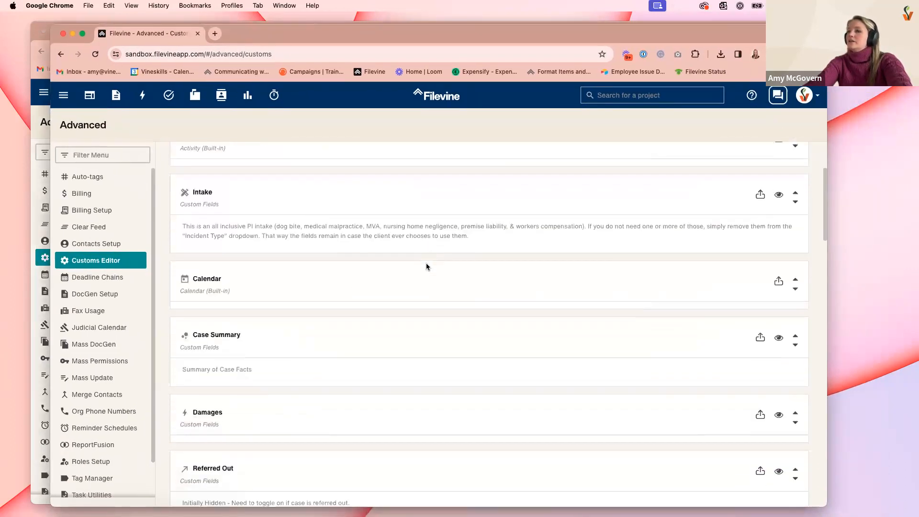
{"action": "scroll", "coordinate": [424, 266], "scroll_direction": "down", "scroll_amount": 5}
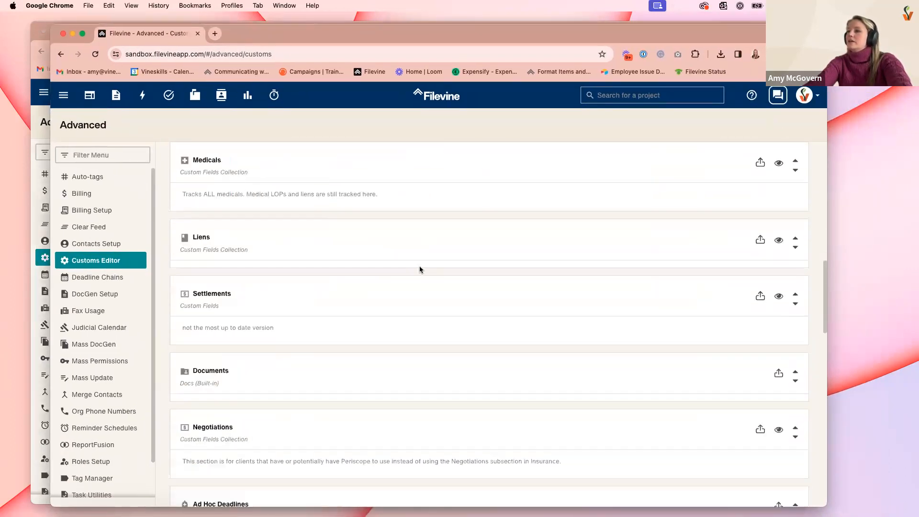
{"action": "left_click", "coordinate": [266, 172]}
{"action": "scroll", "coordinate": [652, 271], "scroll_direction": "down", "scroll_amount": 1}
{"action": "scroll", "coordinate": [651, 272], "scroll_direction": "down", "scroll_amount": 1}
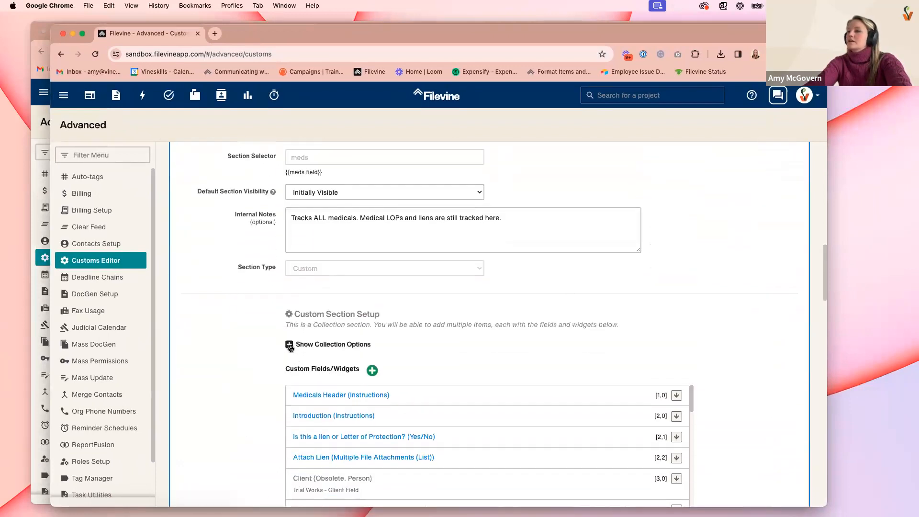
{"action": "left_click", "coordinate": [289, 345]}
{"action": "scroll", "coordinate": [674, 320], "scroll_direction": "down", "scroll_amount": 3}
{"action": "scroll", "coordinate": [674, 323], "scroll_direction": "down", "scroll_amount": 3}
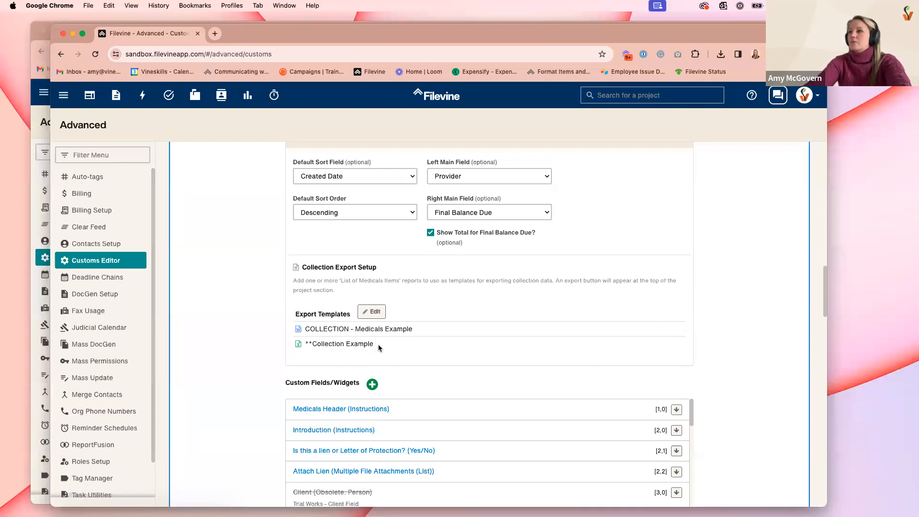
{"action": "left_click", "coordinate": [369, 313]}
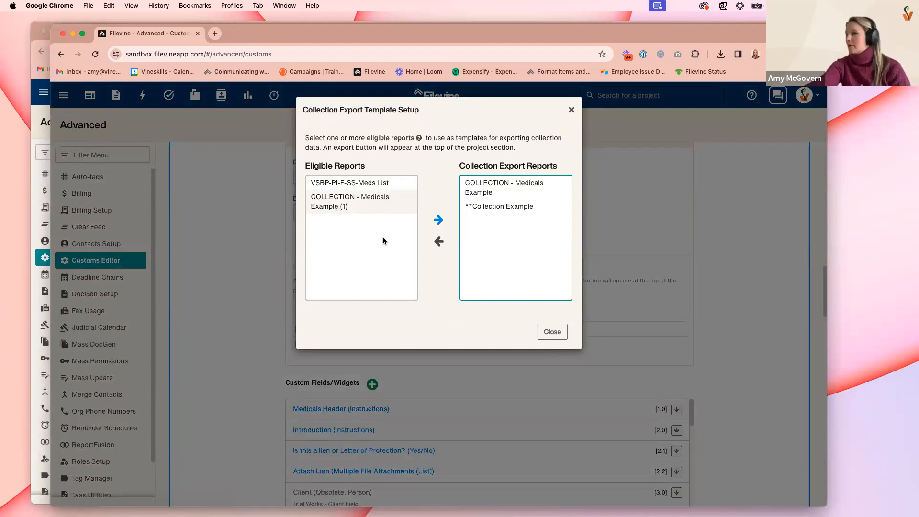
Step: Duplicate the browser tab and open the Medicals section of the VSBP: Personal Injury project in the copy
{"action": "right_click", "coordinate": [179, 33]}
{"action": "left_click", "coordinate": [215, 98]}
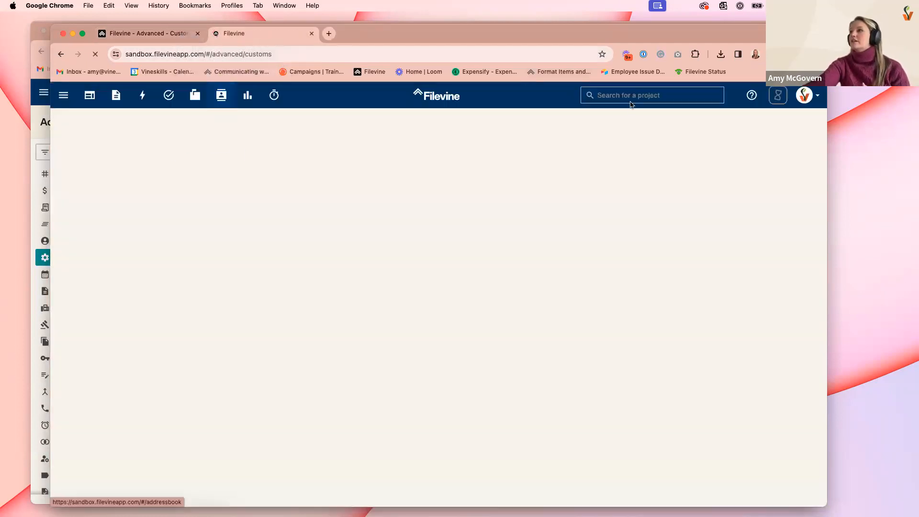
{"action": "left_click", "coordinate": [625, 95]}
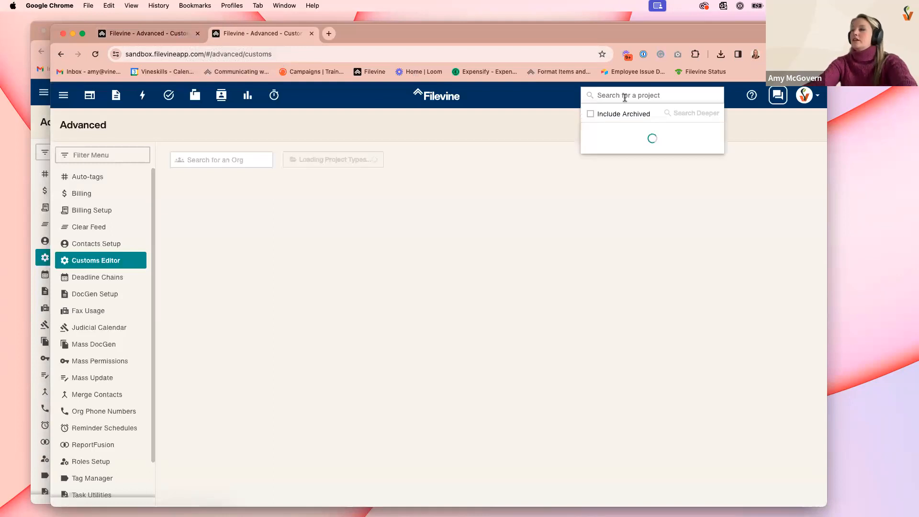
{"action": "left_click", "coordinate": [666, 171]}
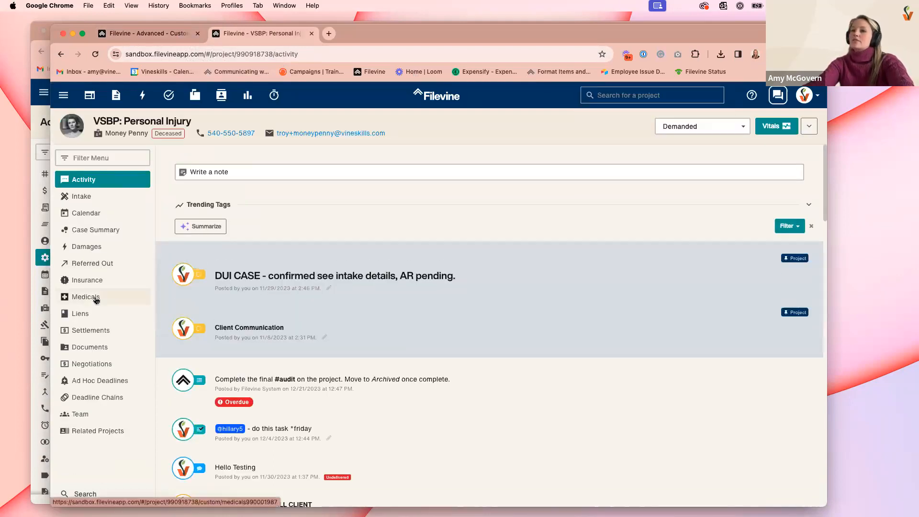
{"action": "left_click", "coordinate": [96, 298]}
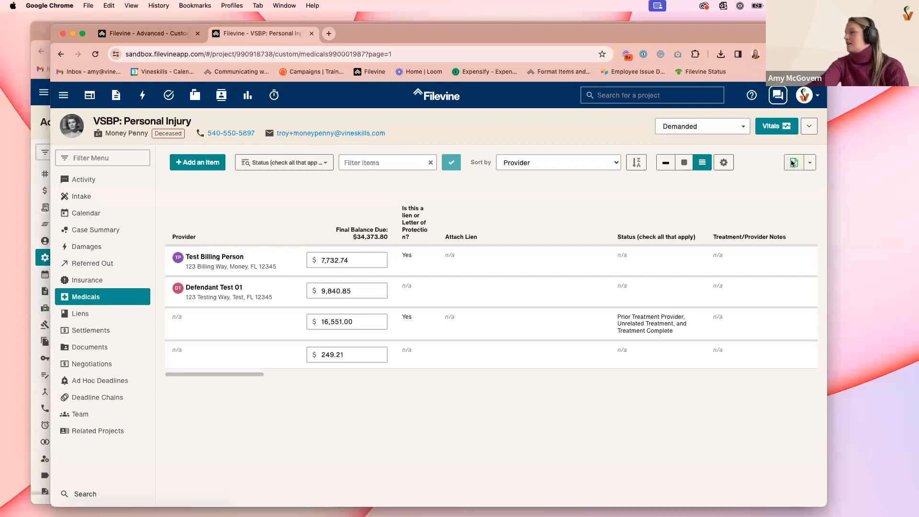
Step: Export the Medicals collection with the **Collection Example template, and download and open the resulting Excel file
{"action": "left_click", "coordinate": [810, 163]}
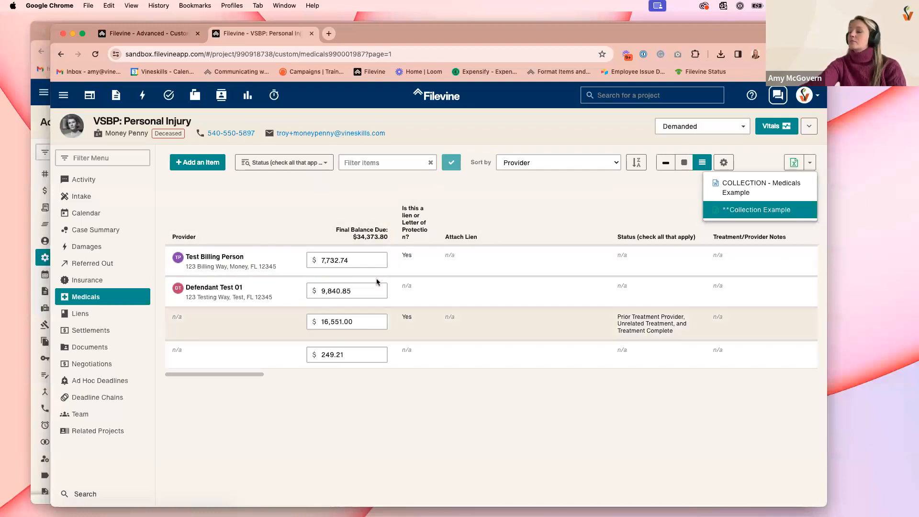
{"action": "left_click", "coordinate": [751, 211]}
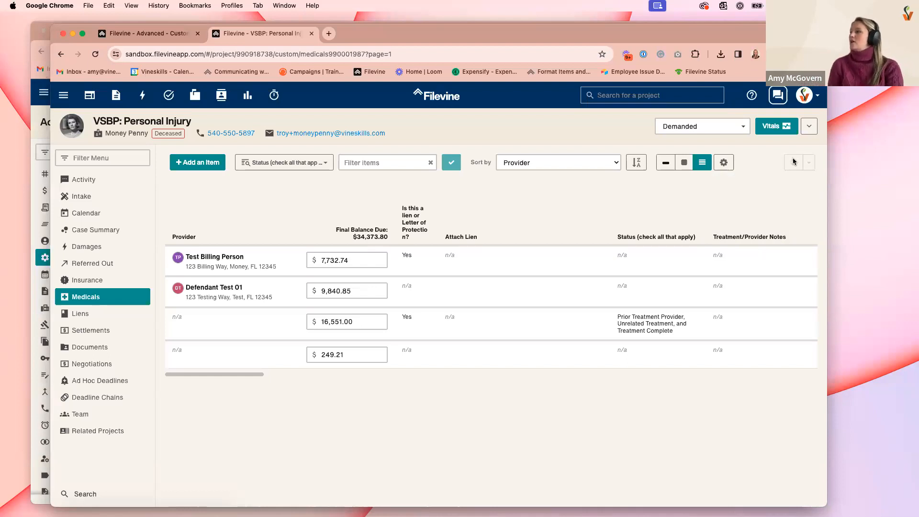
{"action": "left_click", "coordinate": [794, 161]}
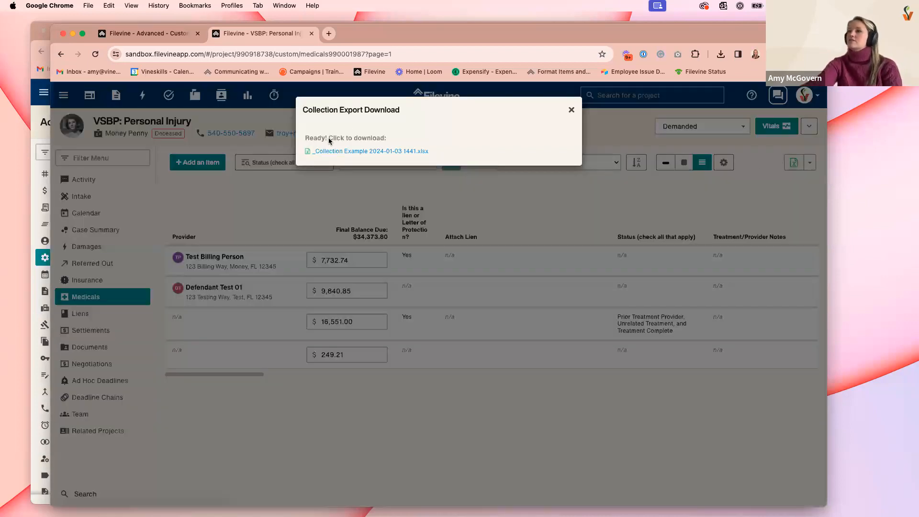
{"action": "left_click", "coordinate": [375, 152]}
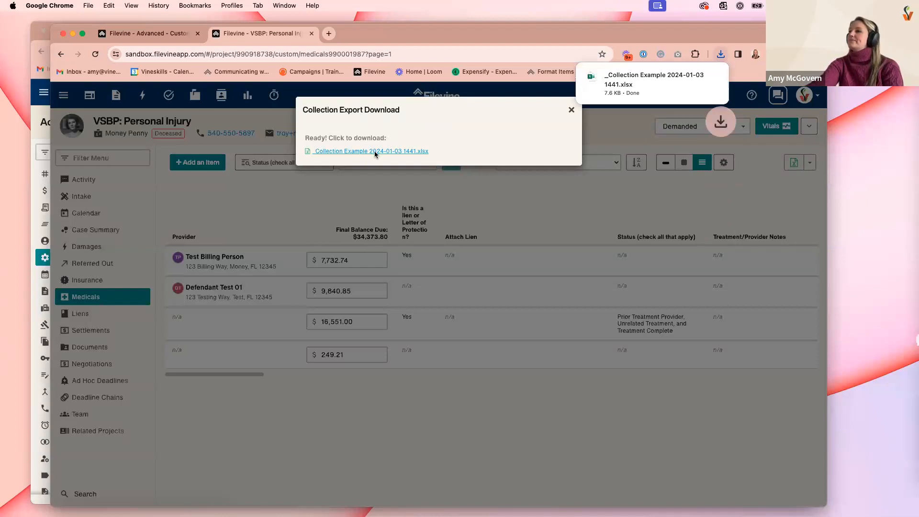
{"action": "left_click", "coordinate": [619, 87]}
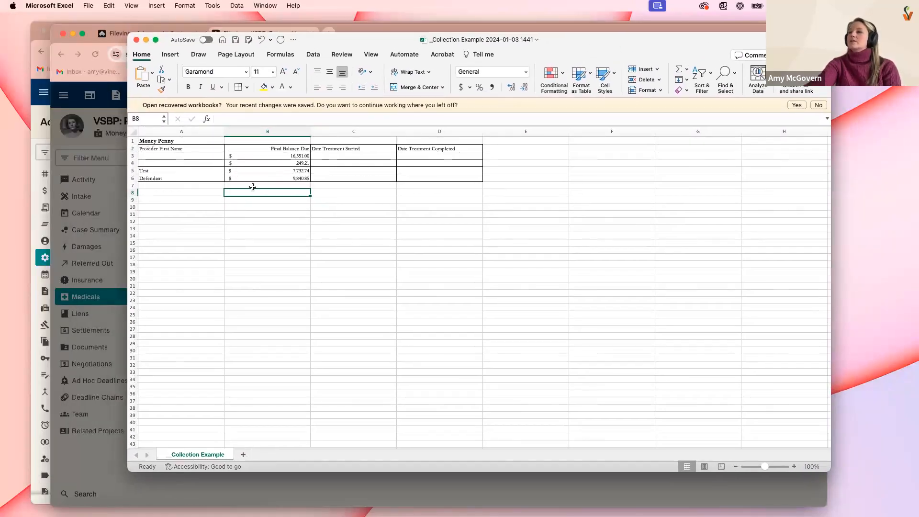
Step: Examine the Provider First Name and Final Balance Due columns in the exported workbook
{"action": "left_click", "coordinate": [195, 162]}
{"action": "left_click", "coordinate": [179, 149]}
{"action": "left_click", "coordinate": [300, 149]}
{"action": "left_click", "coordinate": [302, 156]}
{"action": "left_click", "coordinate": [302, 163]}
{"action": "left_click", "coordinate": [302, 171]}
{"action": "left_click", "coordinate": [300, 178]}
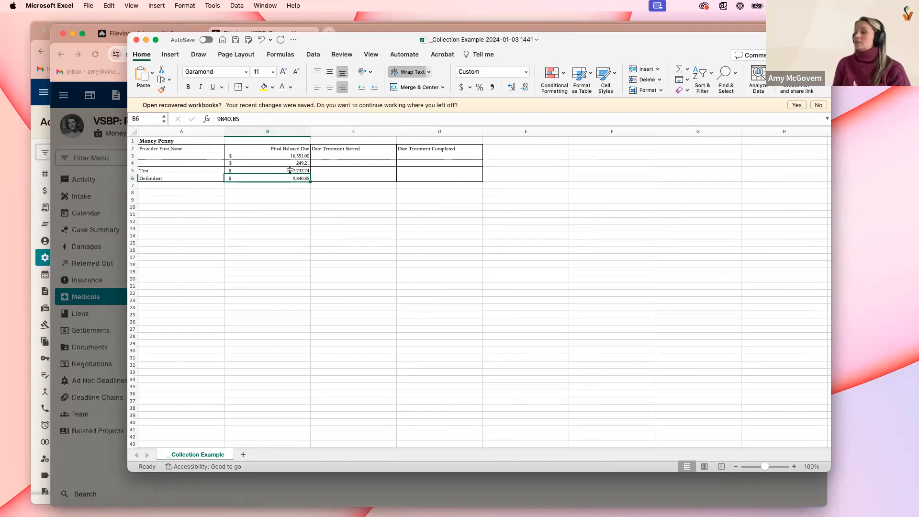
Step: Close the exported workbook and dismiss the Collection Export Download dialog in Filevine
{"action": "left_click_drag", "start_coordinate": [375, 47], "coordinate": [373, 78]}
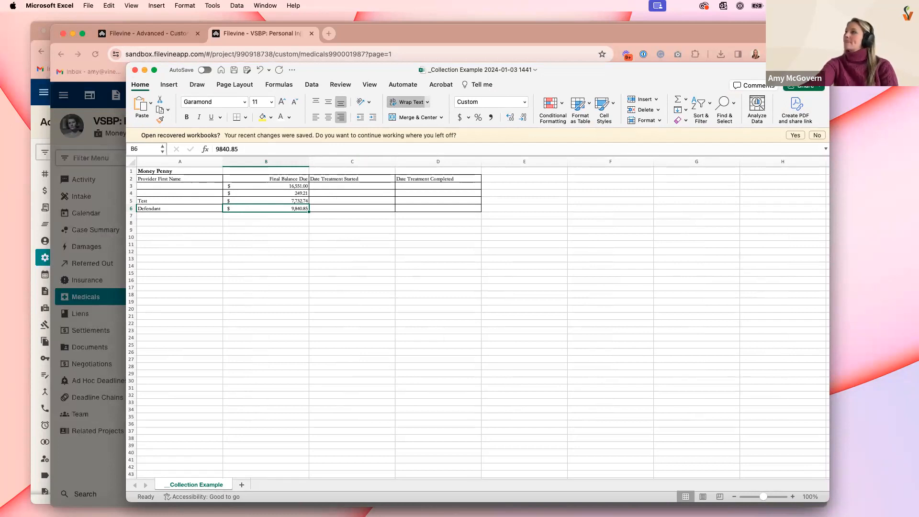
{"action": "left_click", "coordinate": [136, 71]}
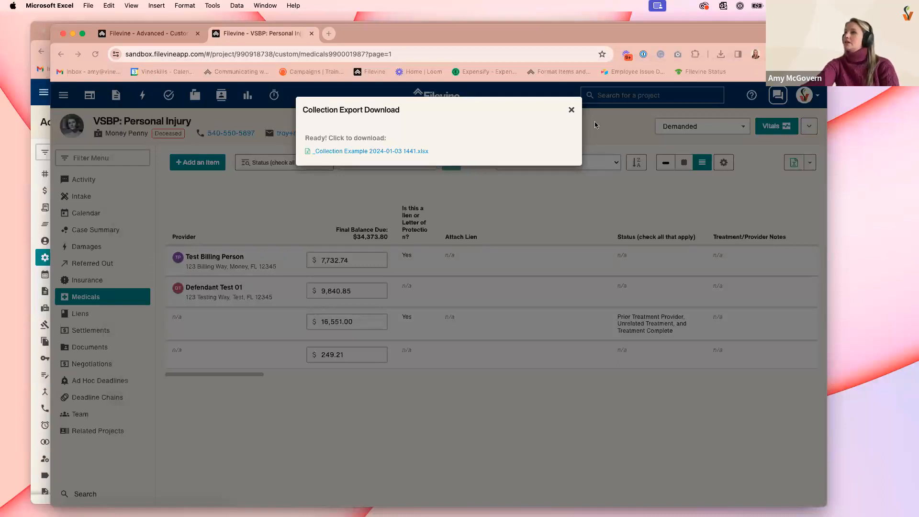
{"action": "left_click", "coordinate": [571, 111]}
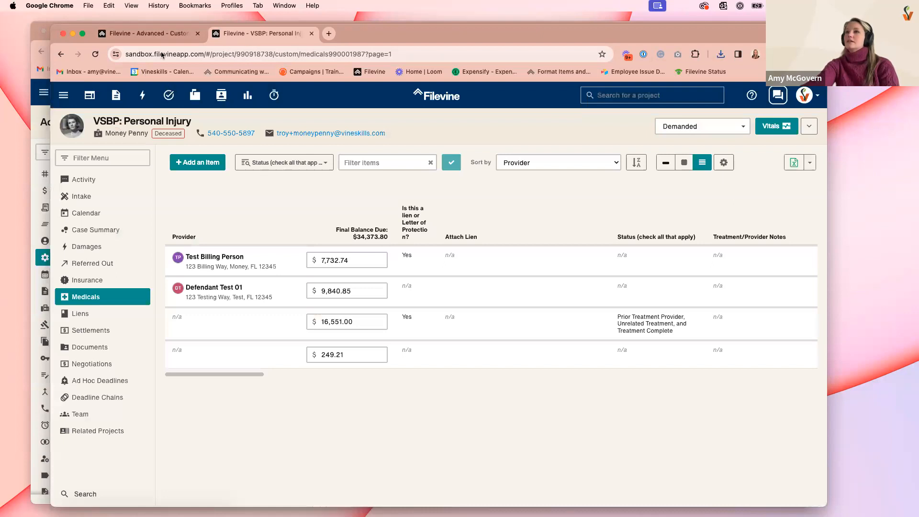
Step: Open Saved Reports and look through the list for the collection export reports
{"action": "left_click", "coordinate": [63, 95]}
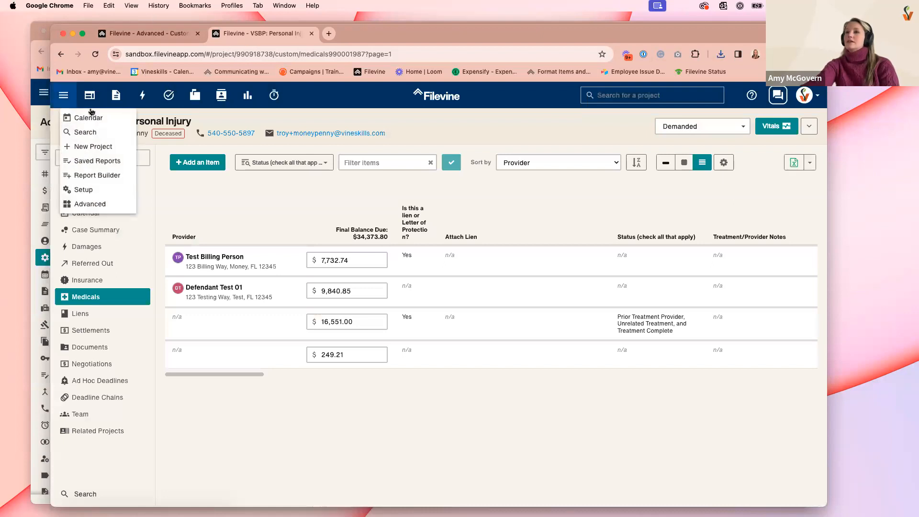
{"action": "left_click", "coordinate": [86, 204]}
{"action": "left_click", "coordinate": [64, 95]}
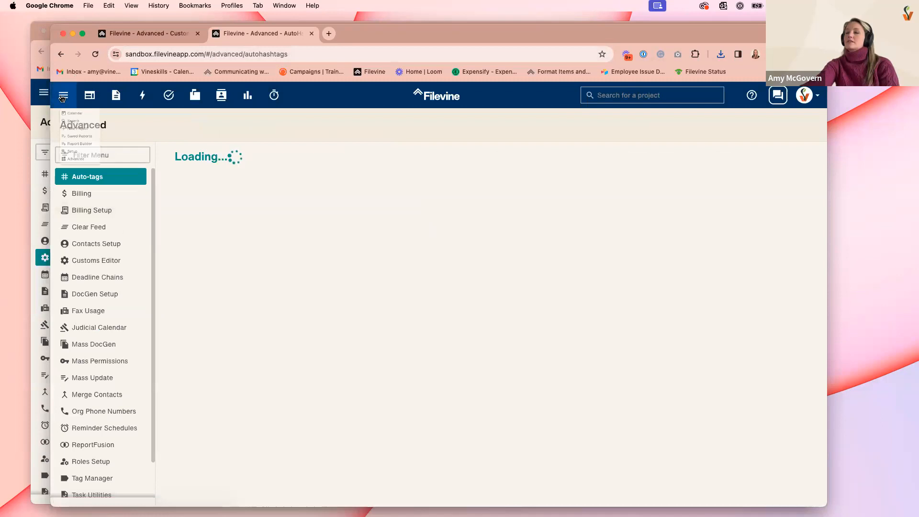
{"action": "left_click", "coordinate": [114, 160]}
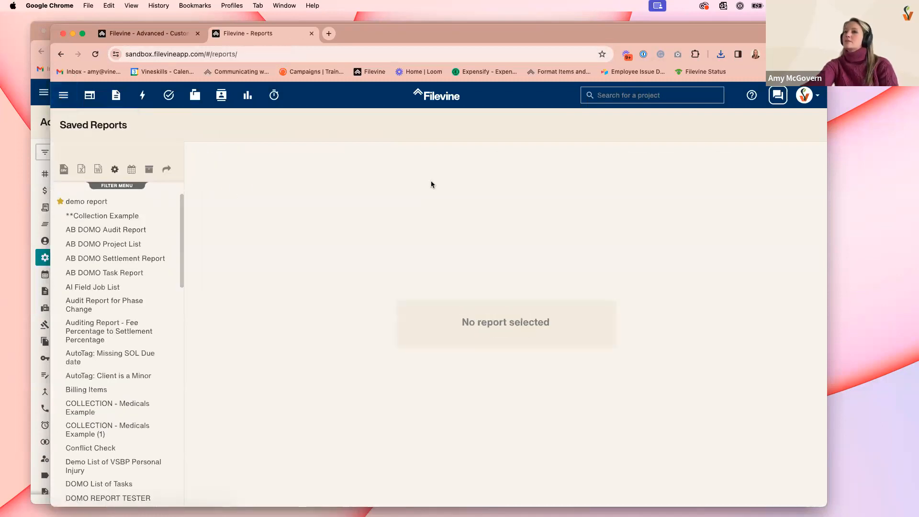
{"action": "left_click", "coordinate": [64, 95]}
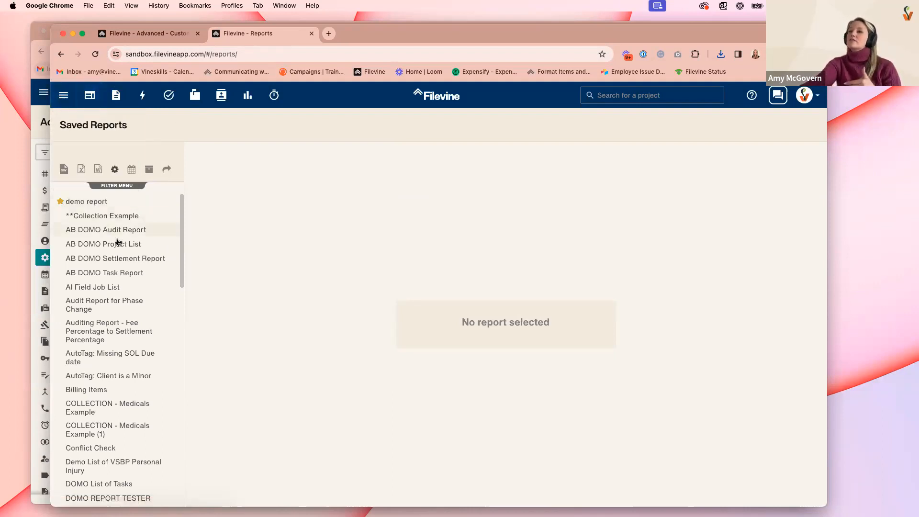
{"action": "scroll", "coordinate": [129, 254], "scroll_direction": "down", "scroll_amount": 15}
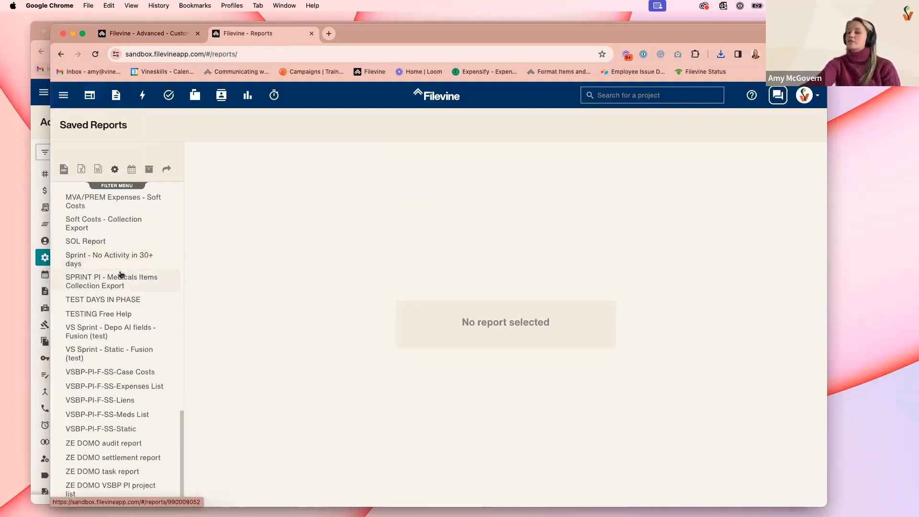
Step: Open the starred demo report from the Saved Reports list
{"action": "scroll", "coordinate": [122, 278], "scroll_direction": "up", "scroll_amount": 15}
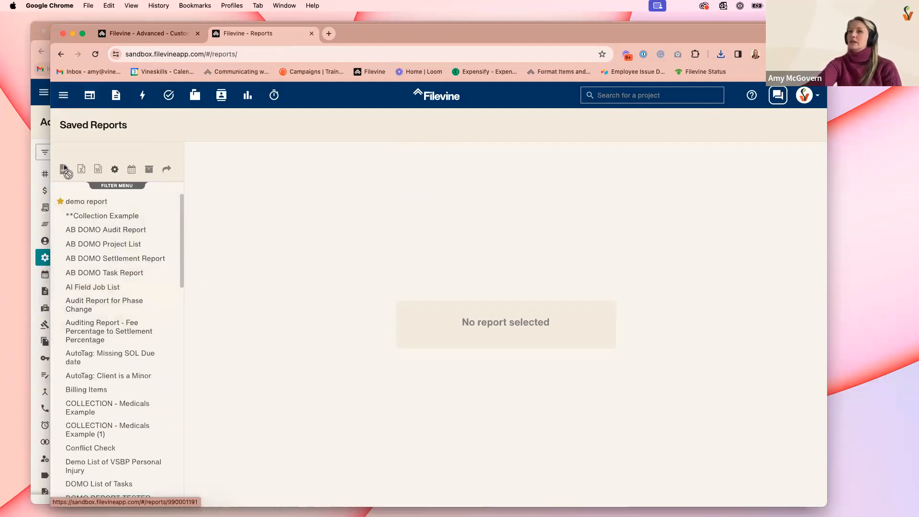
{"action": "left_click", "coordinate": [93, 205]}
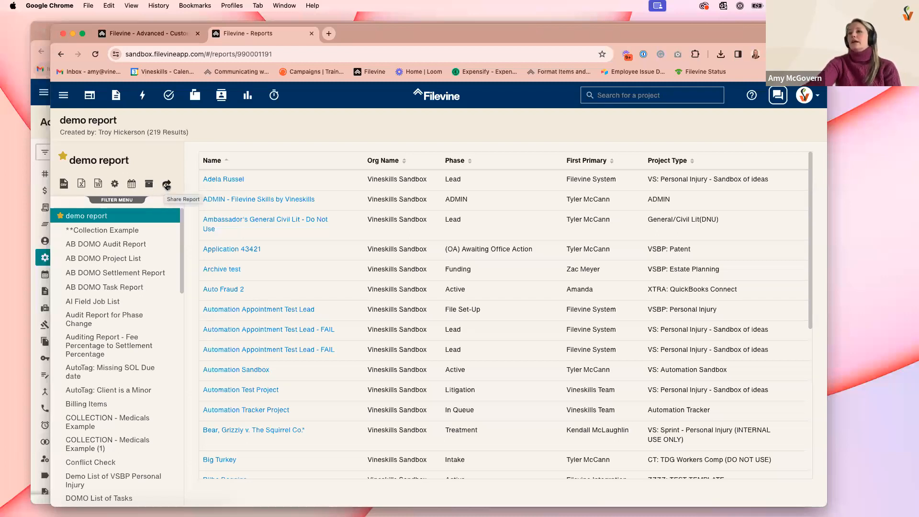
{"action": "left_click", "coordinate": [63, 95]}
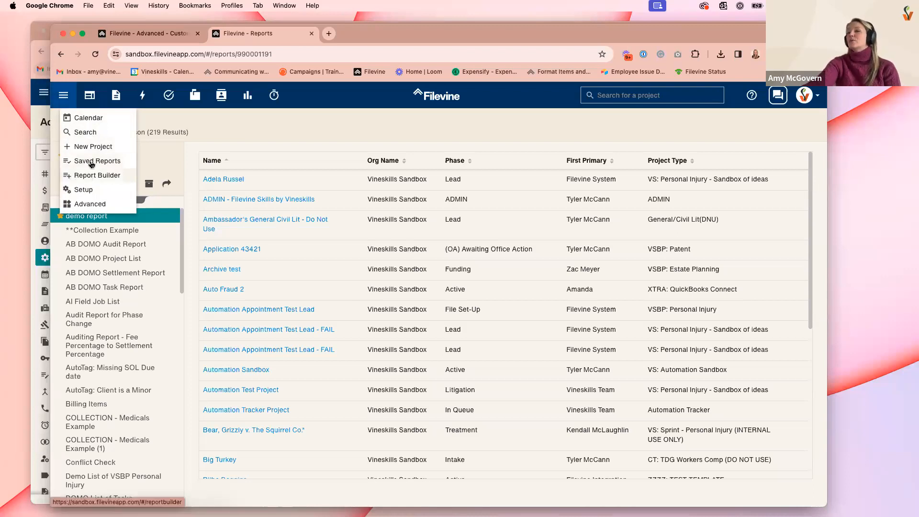
{"action": "left_click", "coordinate": [199, 117]}
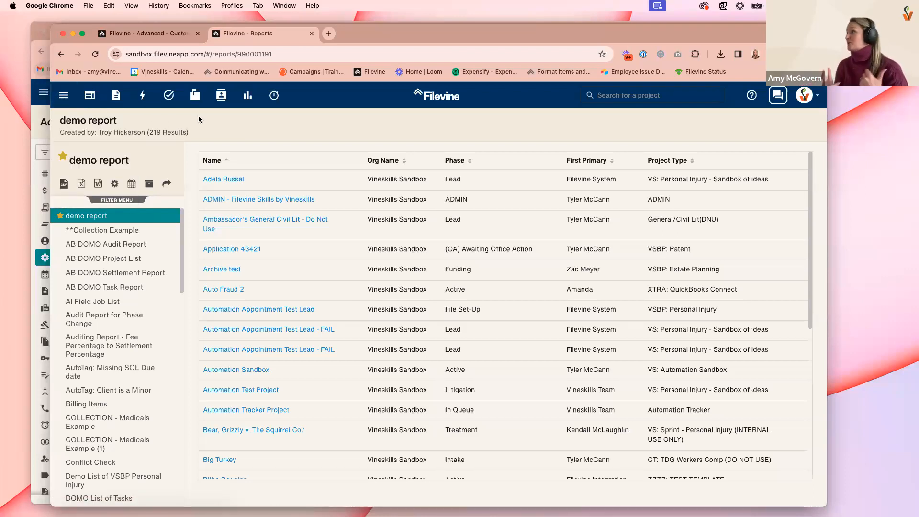
{"action": "left_click", "coordinate": [66, 99]}
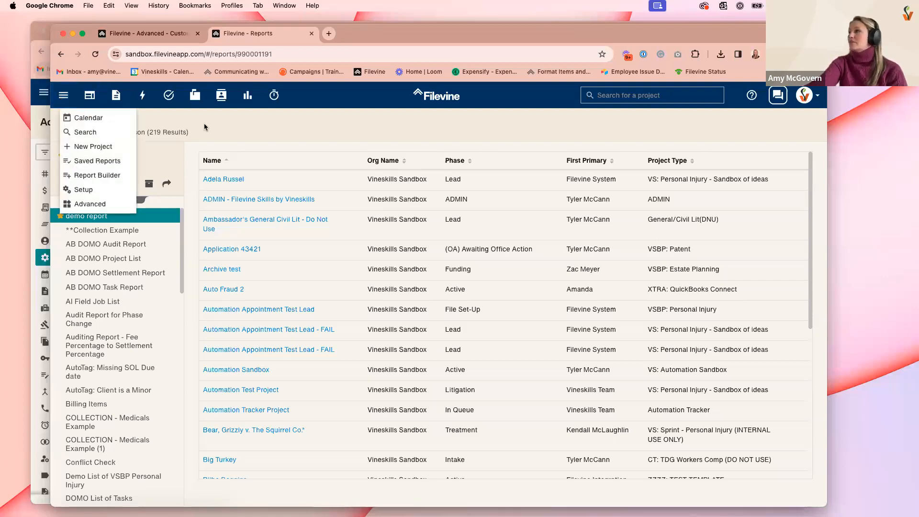
{"action": "left_click", "coordinate": [120, 162]}
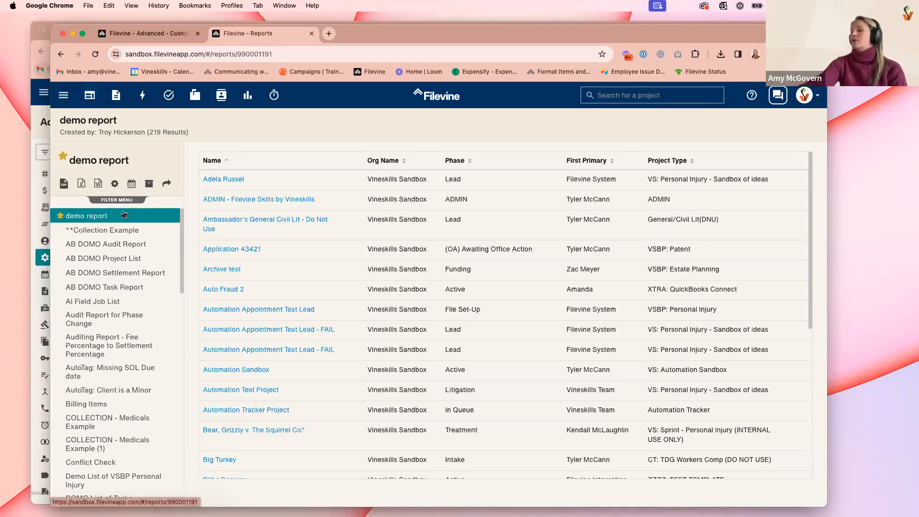
Step: Look through the demo report's first page of results and check its available per-page options without changing the setting
{"action": "scroll", "coordinate": [437, 213], "scroll_direction": "down", "scroll_amount": 3}
{"action": "scroll", "coordinate": [437, 213], "scroll_direction": "down", "scroll_amount": 5}
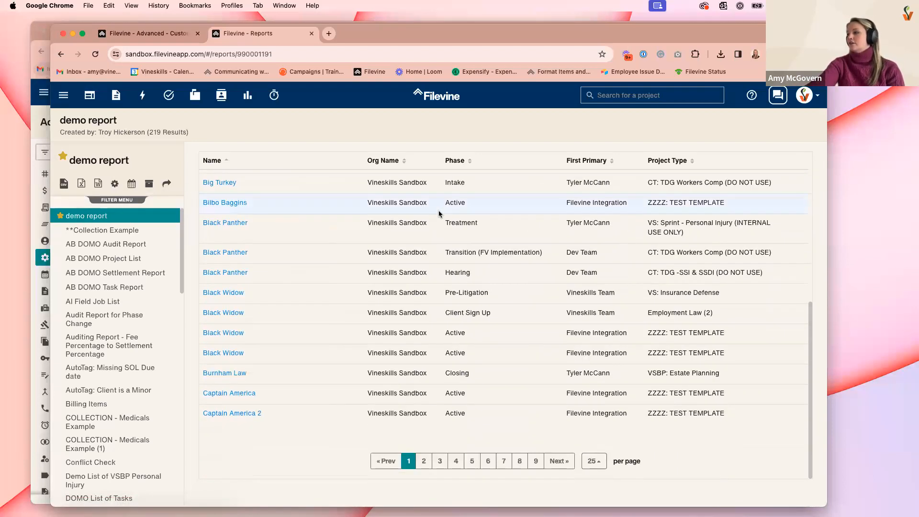
{"action": "left_click", "coordinate": [598, 461]}
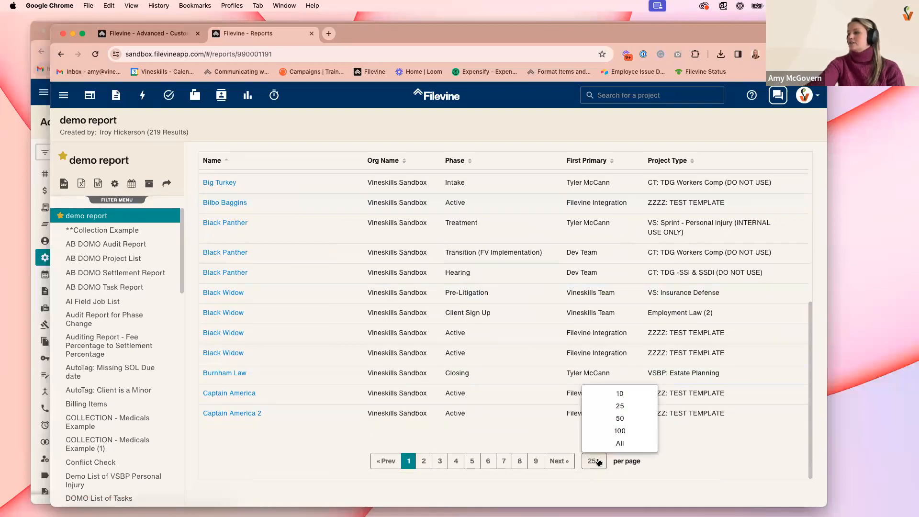
{"action": "left_click", "coordinate": [717, 450]}
{"action": "scroll", "coordinate": [655, 385], "scroll_direction": "up", "scroll_amount": 8}
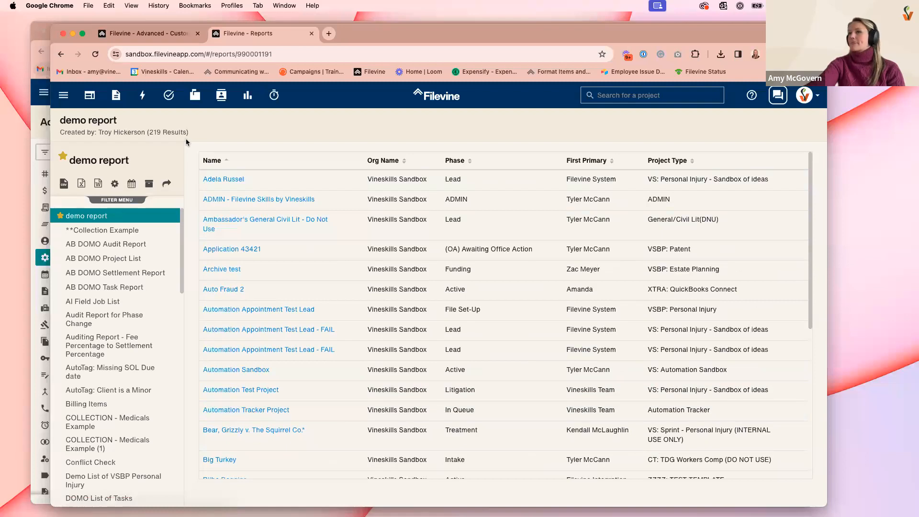